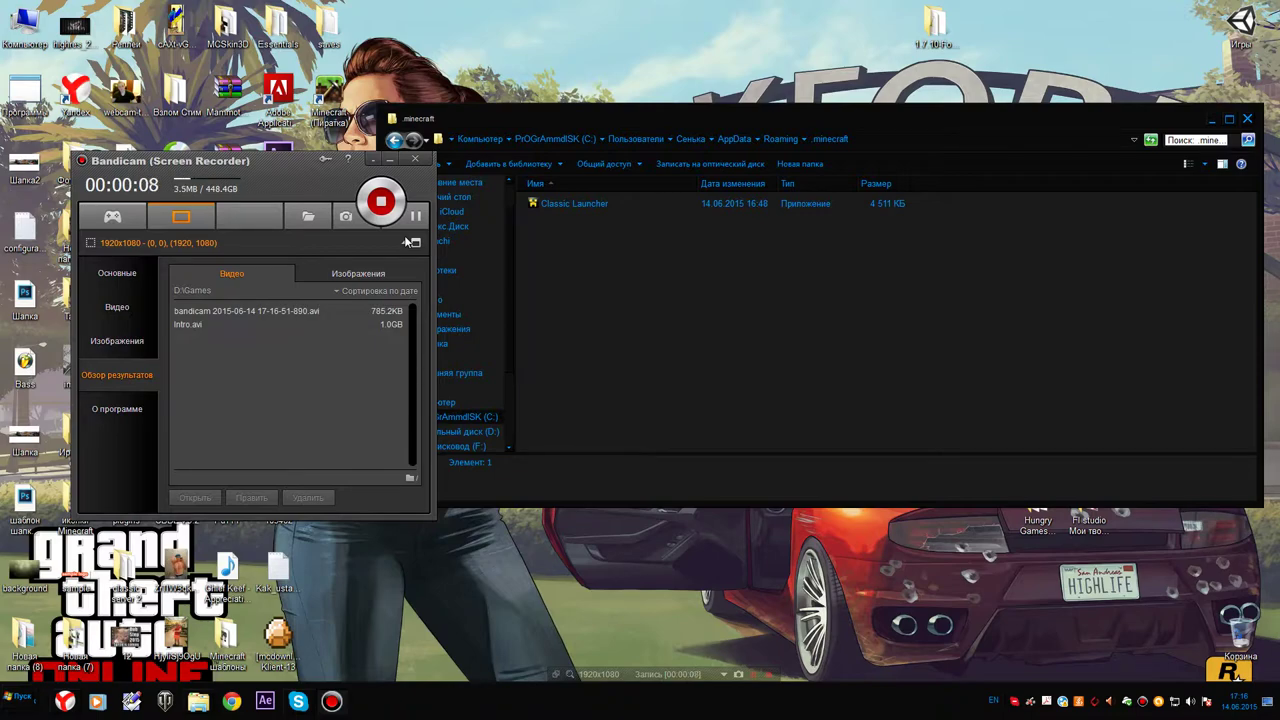
Delete the mcdownloads Klient-13 installer and the Minecraft (Пиратка) shortcut from the desktop
drag(252, 174, 400, 118)
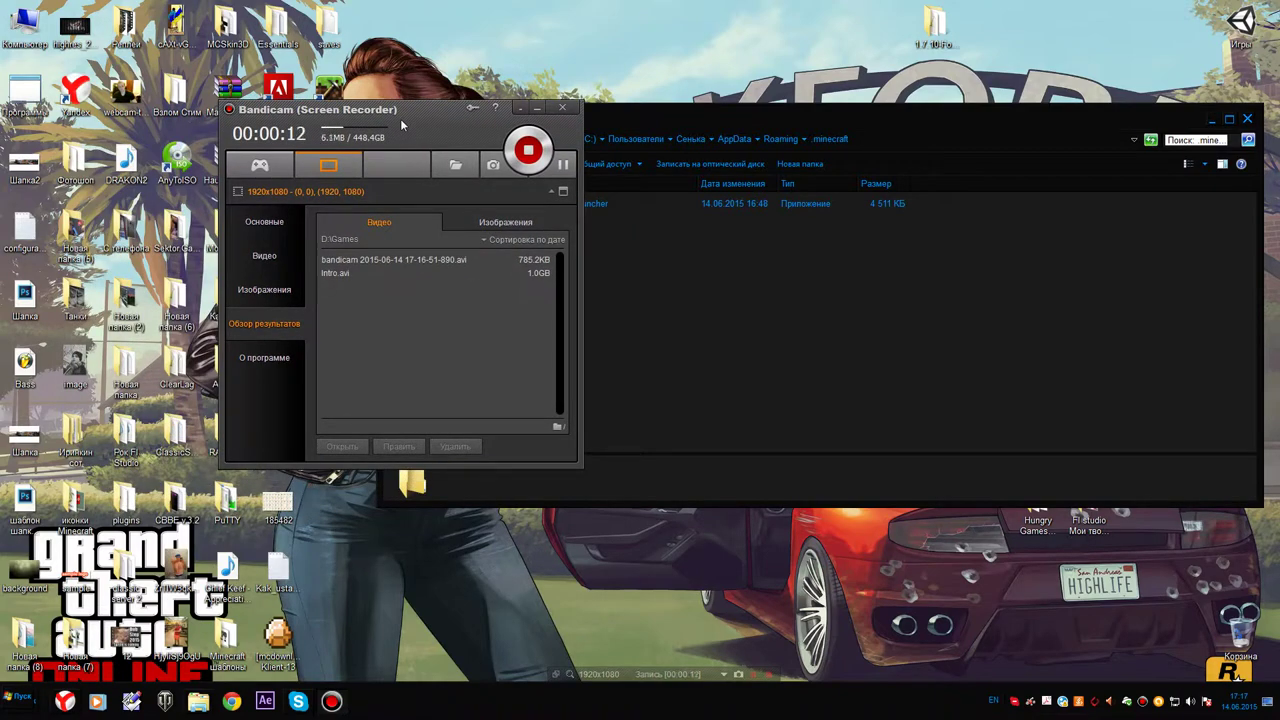
drag(420, 202, 533, 103)
click(276, 650)
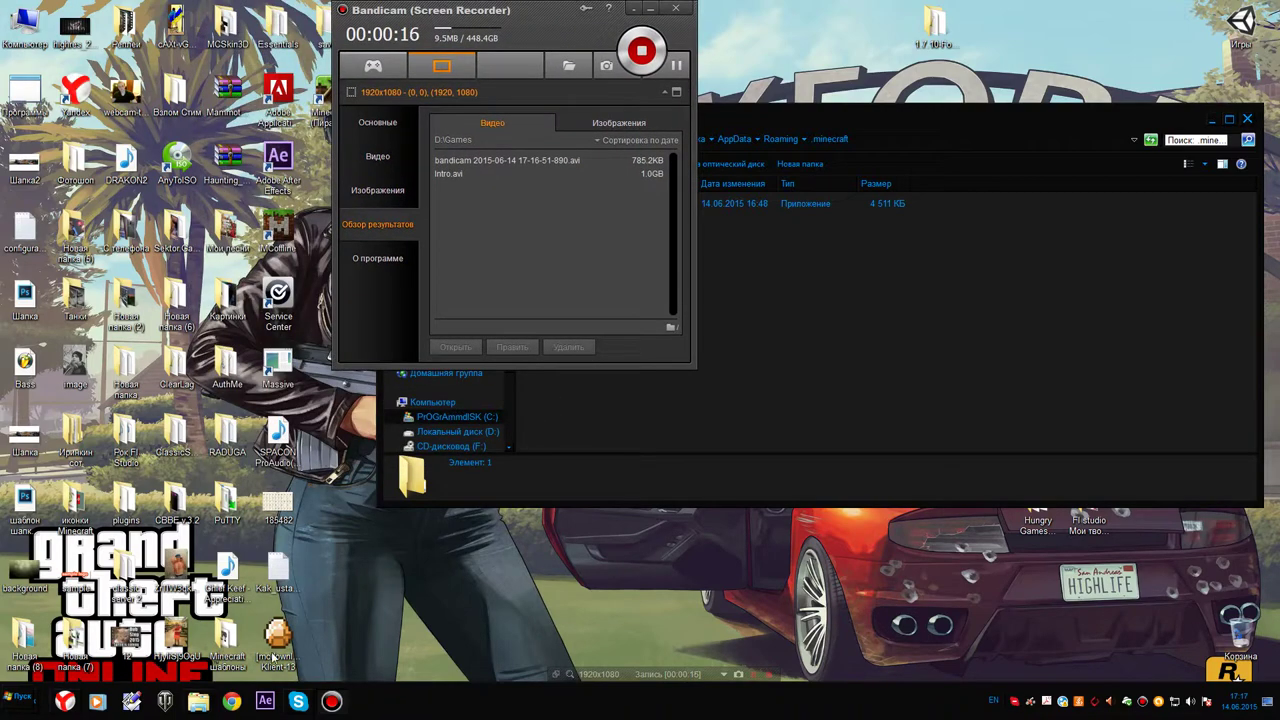
key(Delete)
click(691, 403)
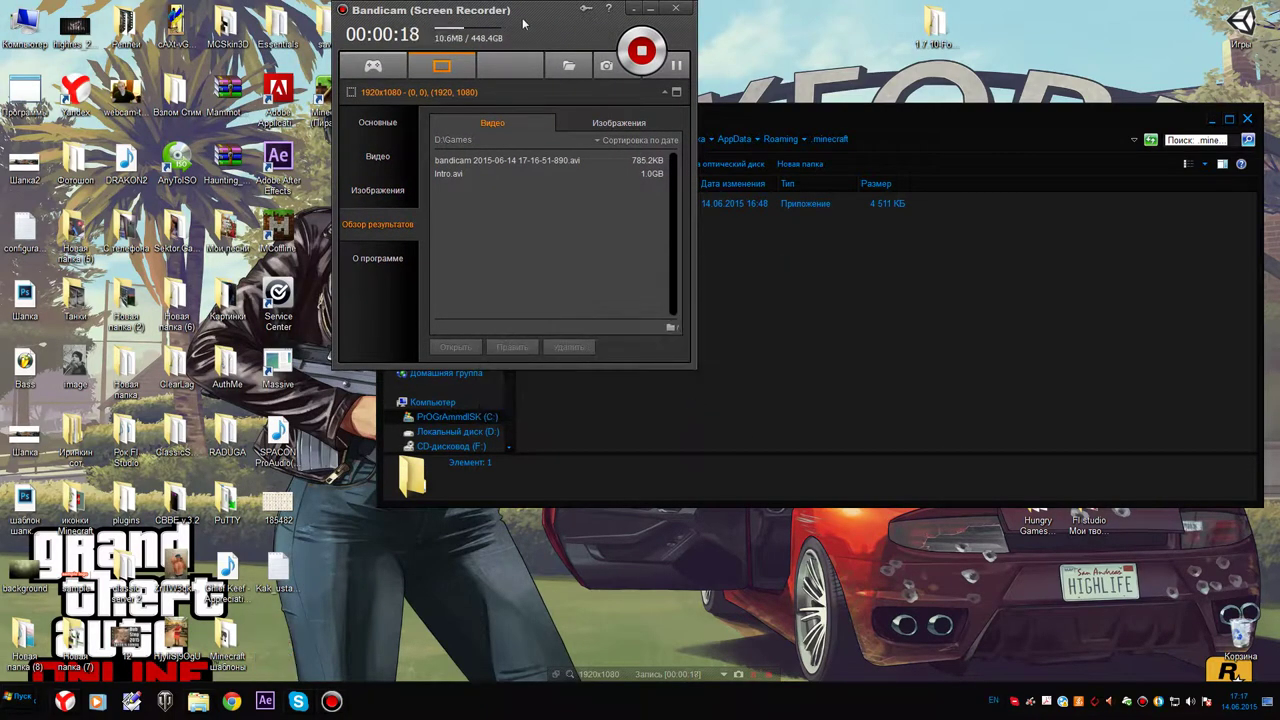
click(330, 100)
key(Delete)
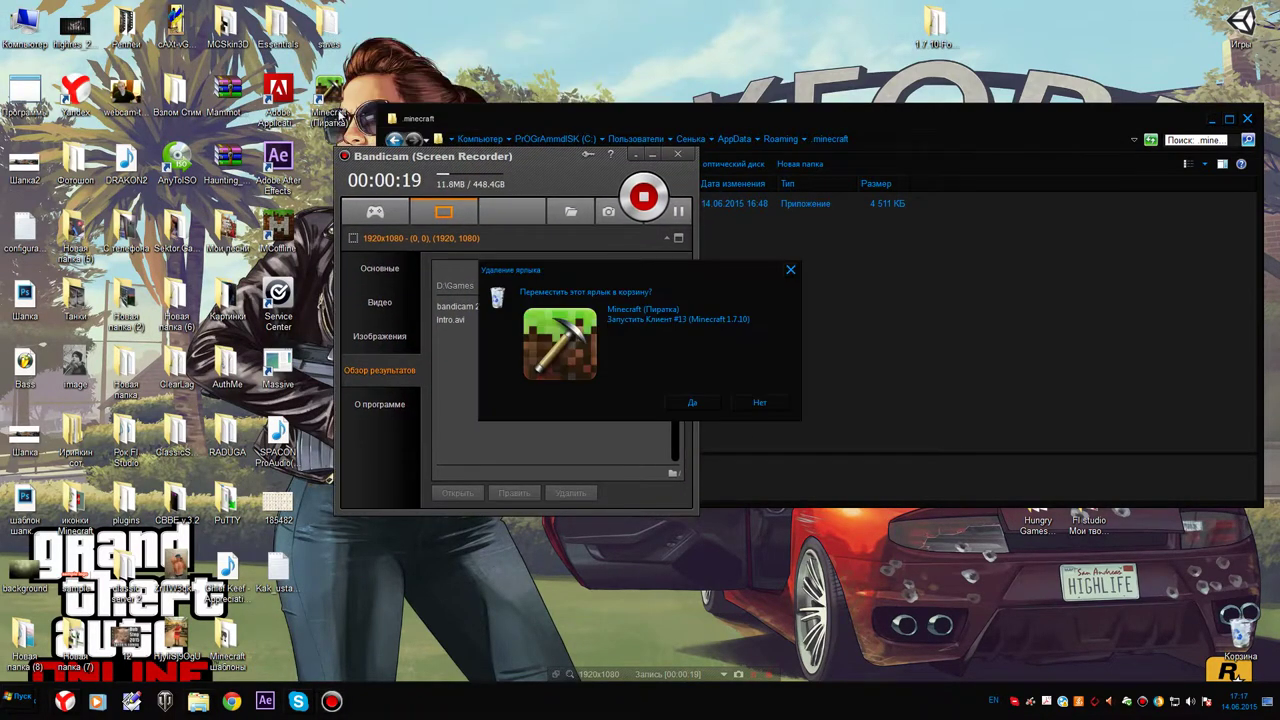
click(692, 403)
Empty the Recycle Bin and confirm the permanent deletion
right_click(1240, 640)
click(1215, 550)
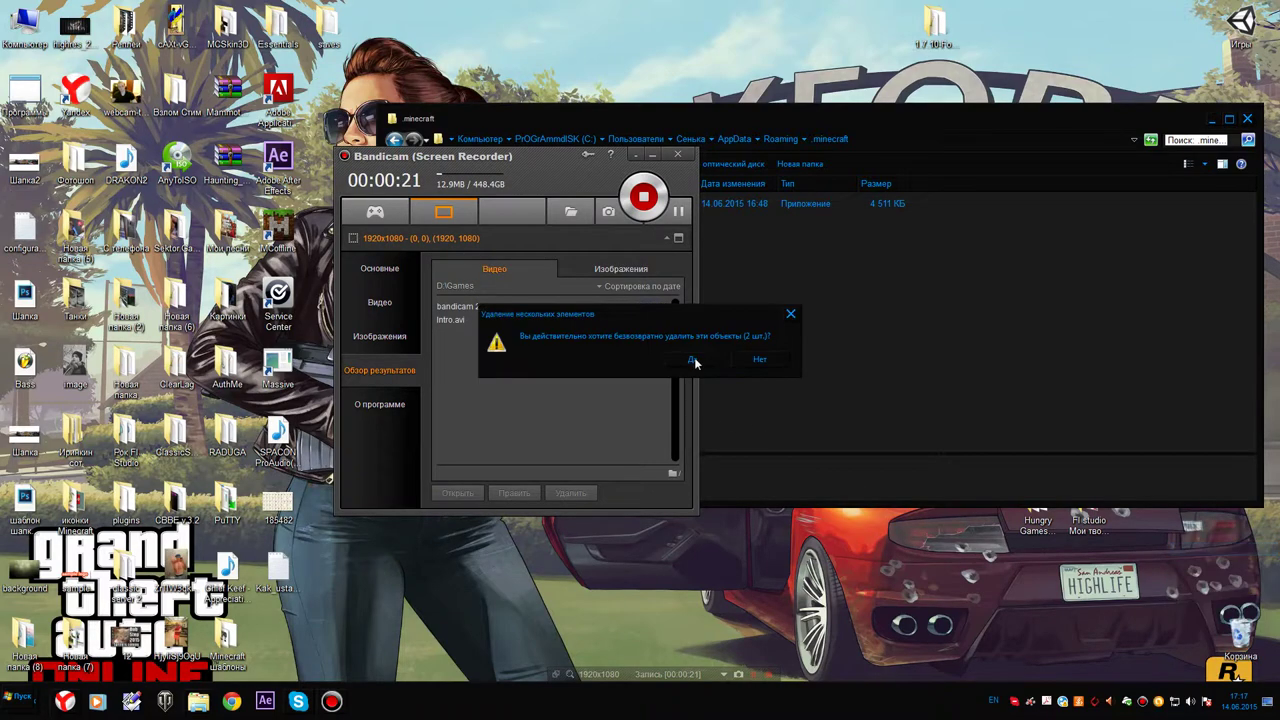
click(692, 360)
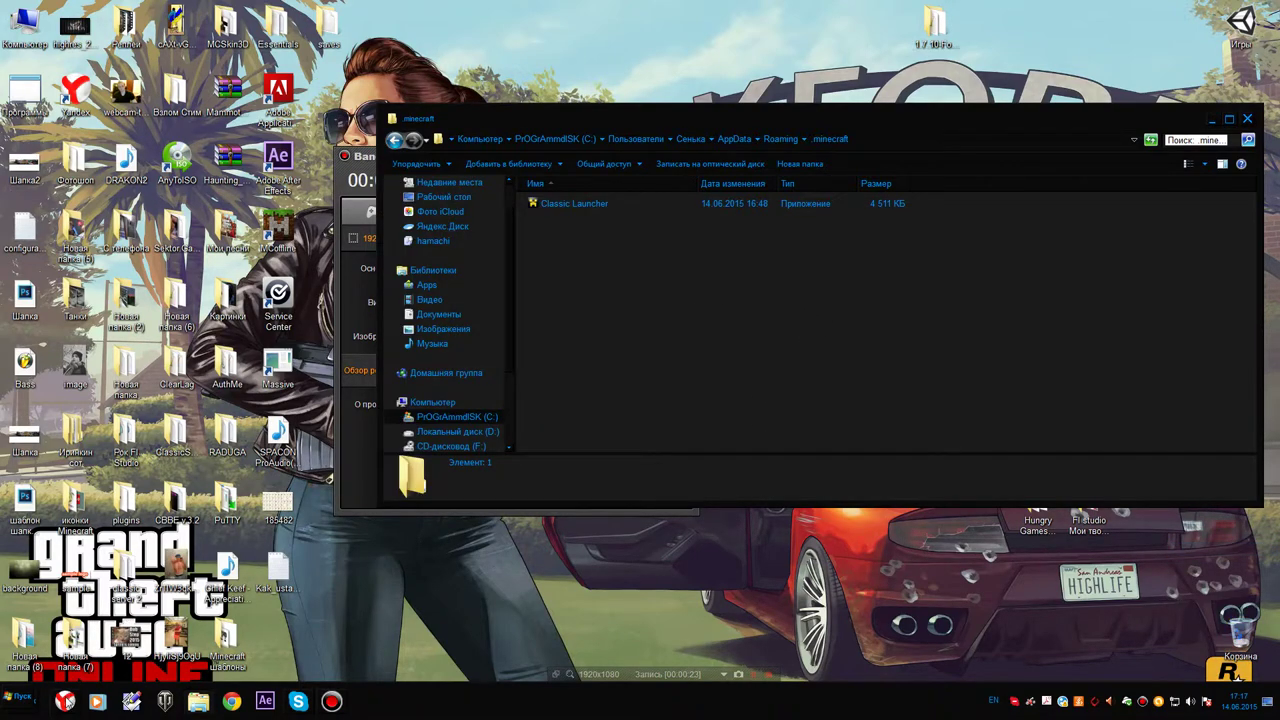
Switch to Yandex Browser, review the Minecraft 1.7.10 #13 client page and its mod list, and close that page
click(65, 701)
scroll(724, 216, up, 8)
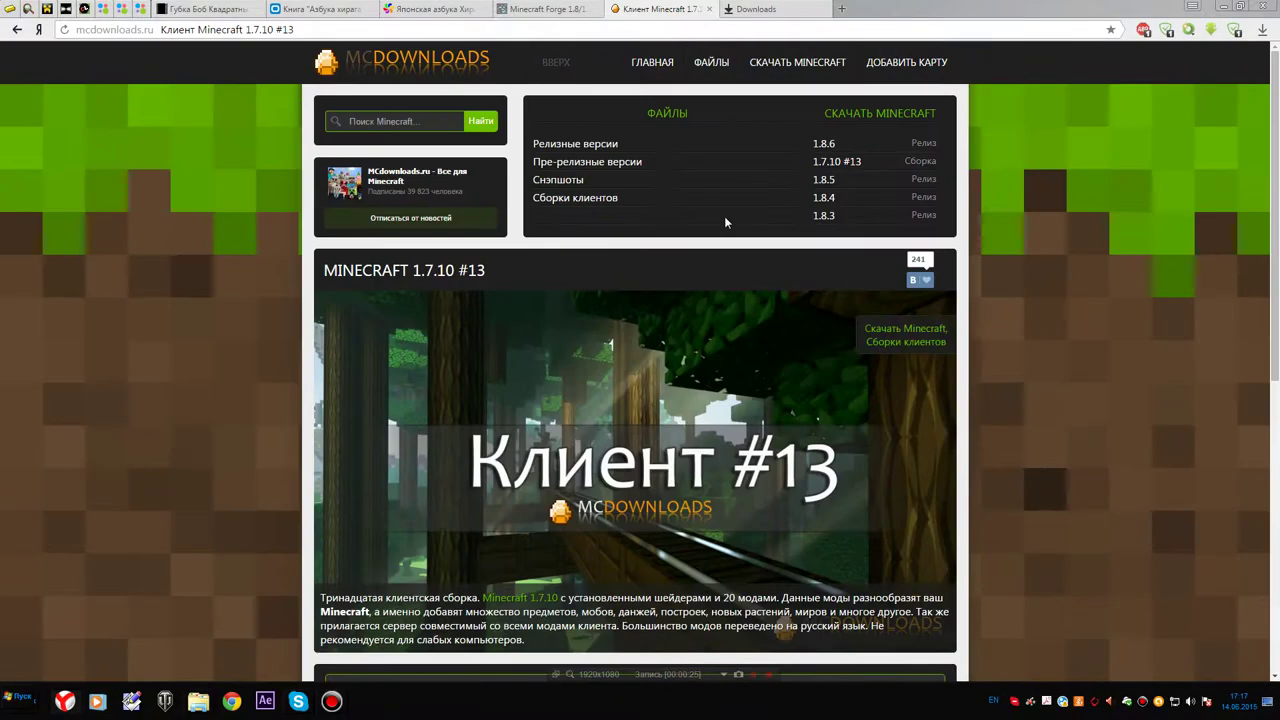
scroll(718, 150, down, 5)
scroll(706, 147, up, 5)
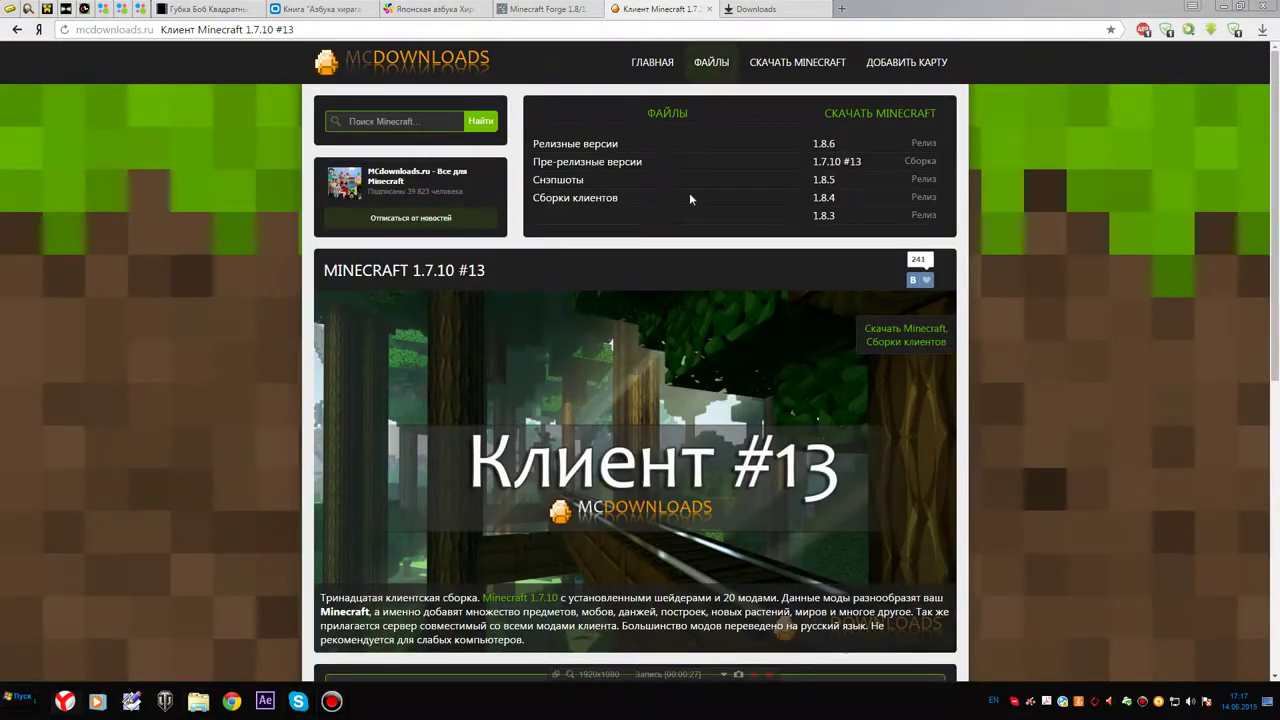
scroll(680, 176, down, 3)
scroll(718, 212, up, 3)
scroll(766, 271, down, 3)
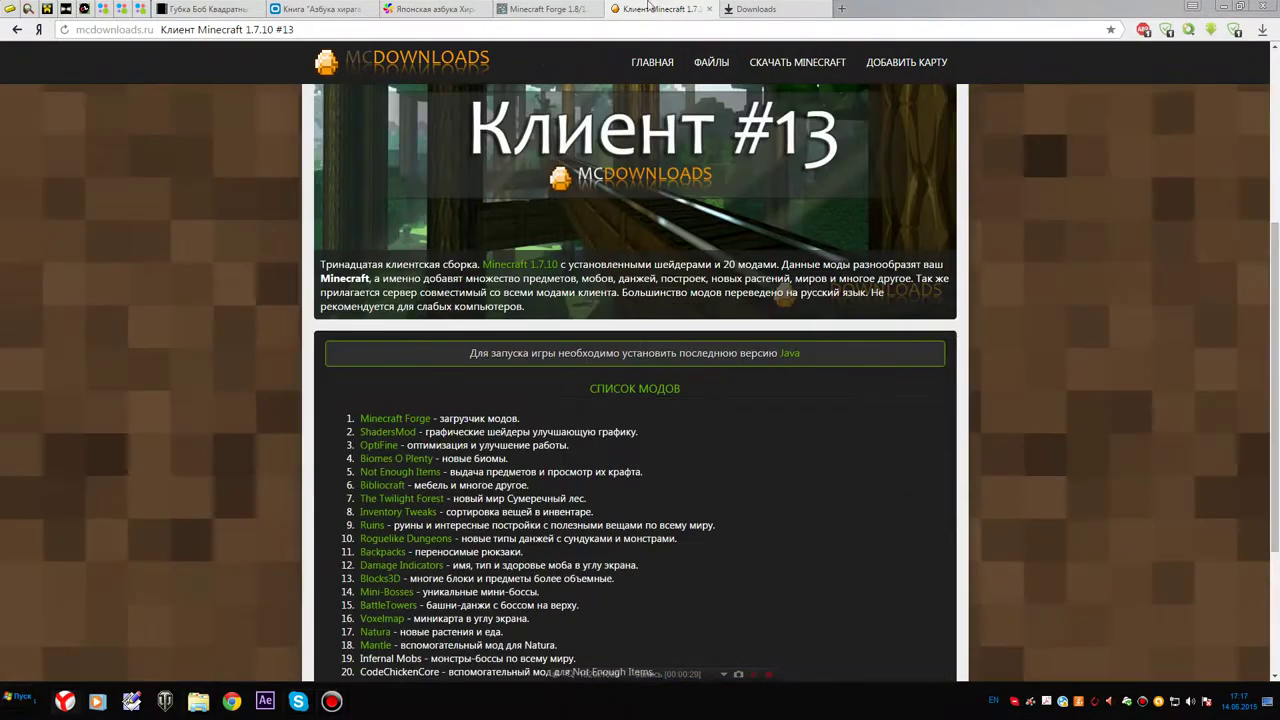
click(710, 9)
Open the vcraft.besaba site in a new tab and follow its invite site to the launcher's download page
click(730, 9)
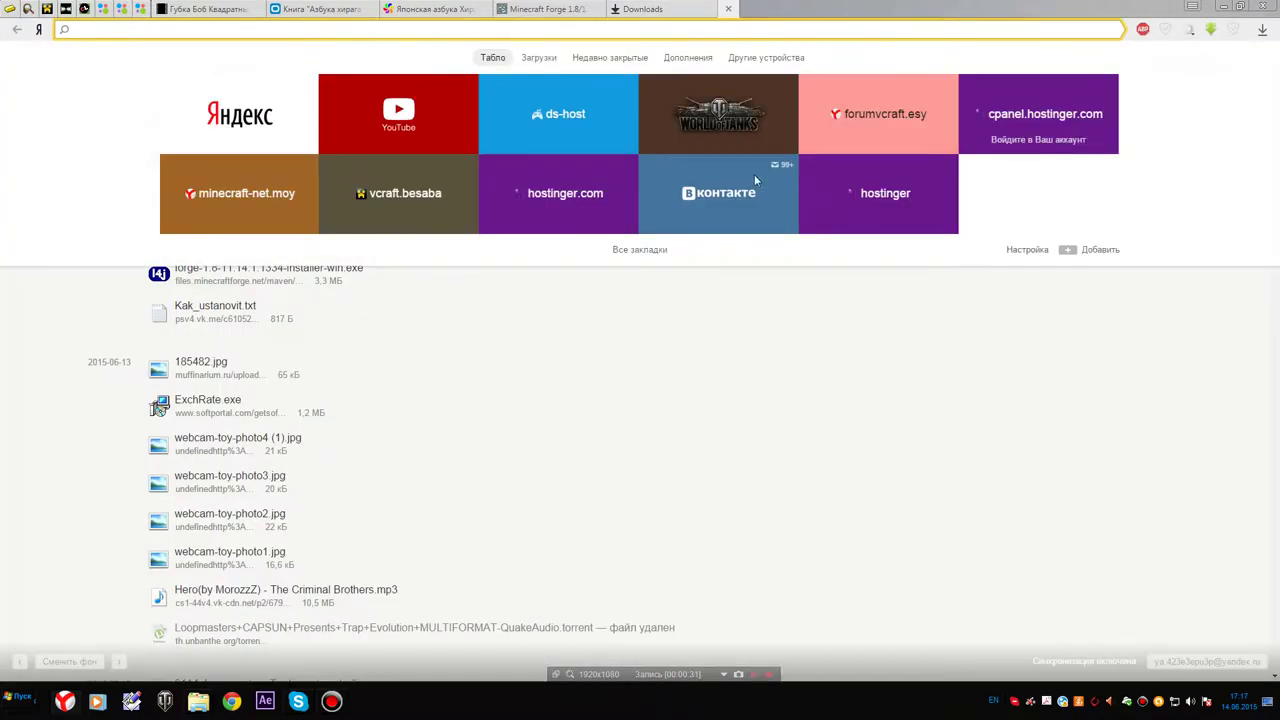
click(404, 199)
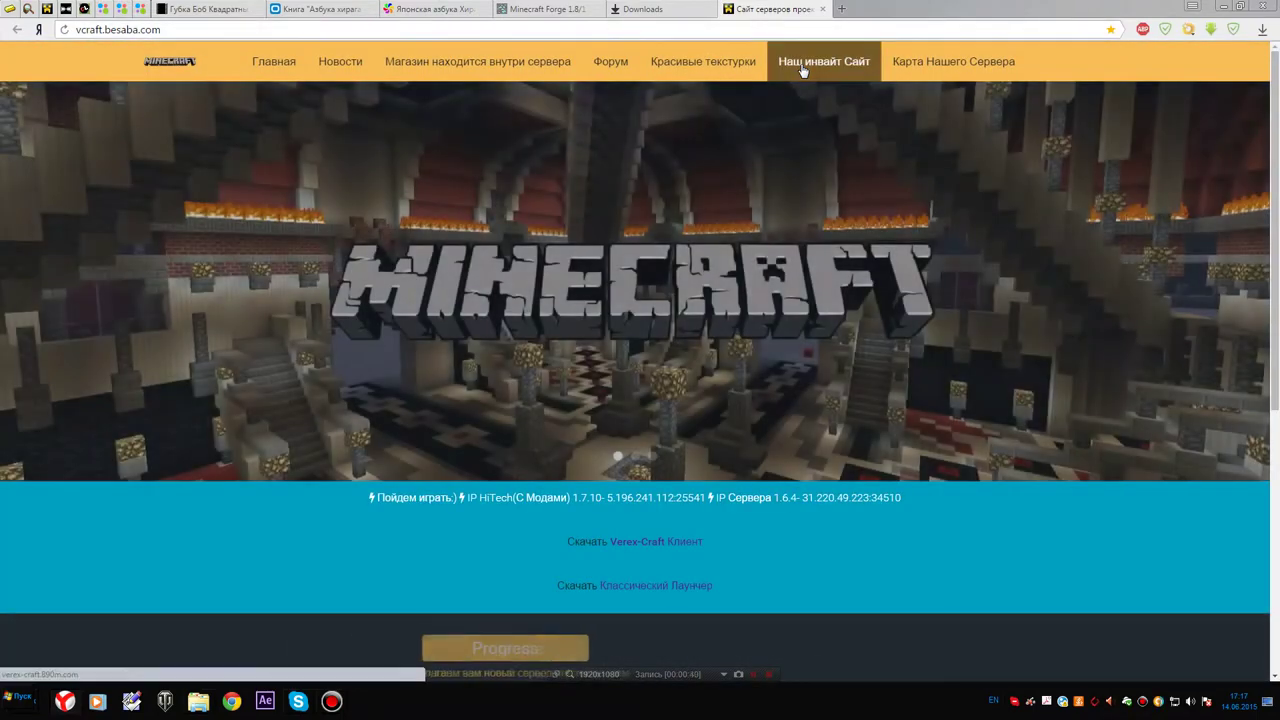
click(806, 68)
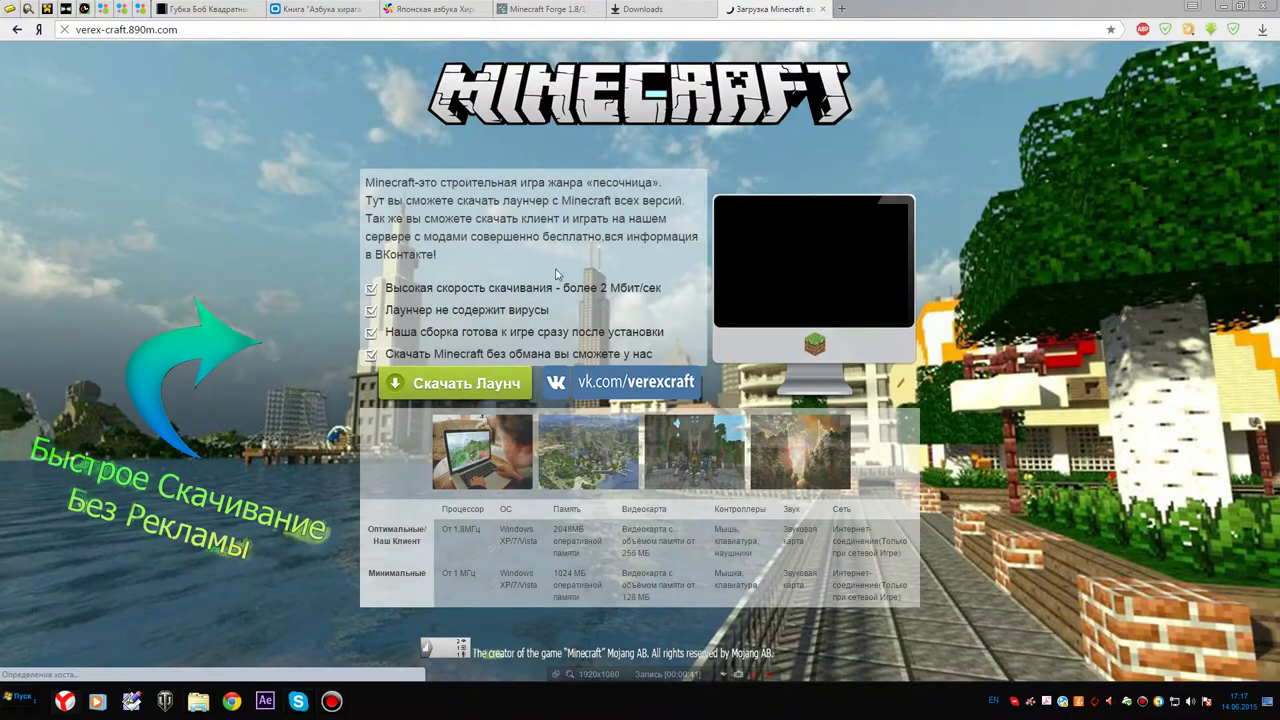
click(499, 405)
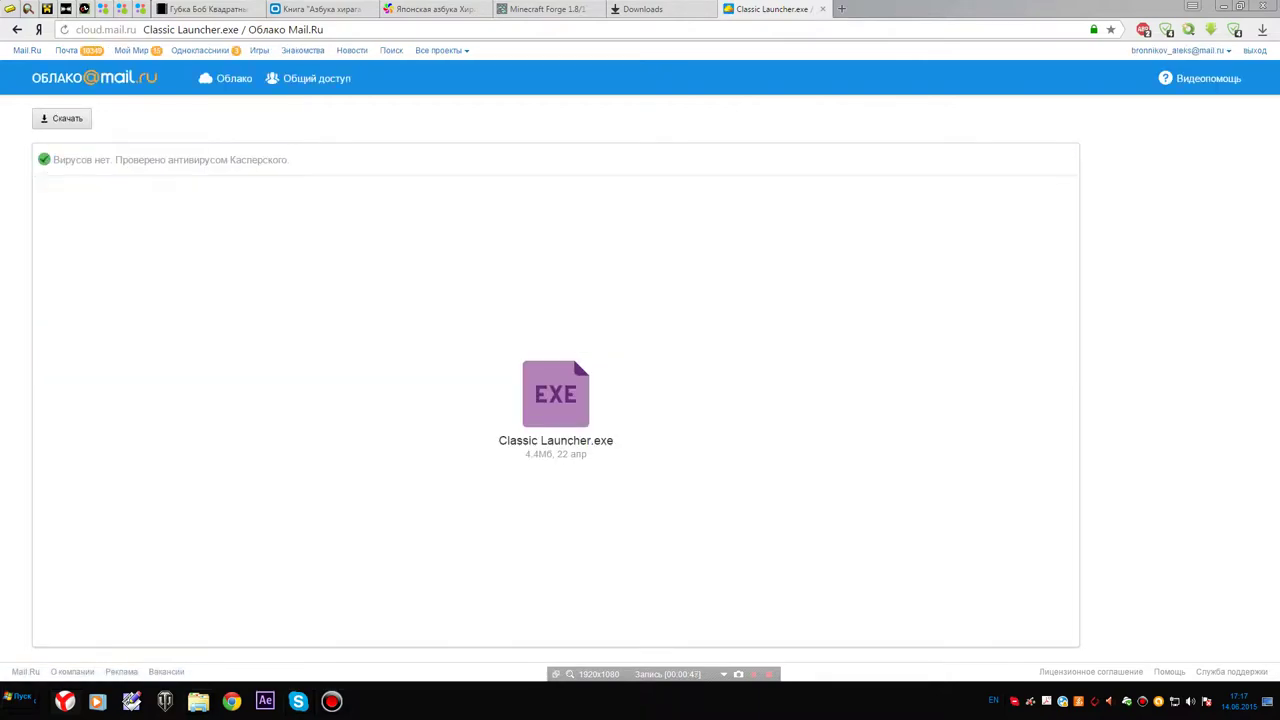
Try to download Classic Launcher.exe from the cloud page, then close that page and minimize the browser
drag(52, 160, 287, 162)
click(263, 201)
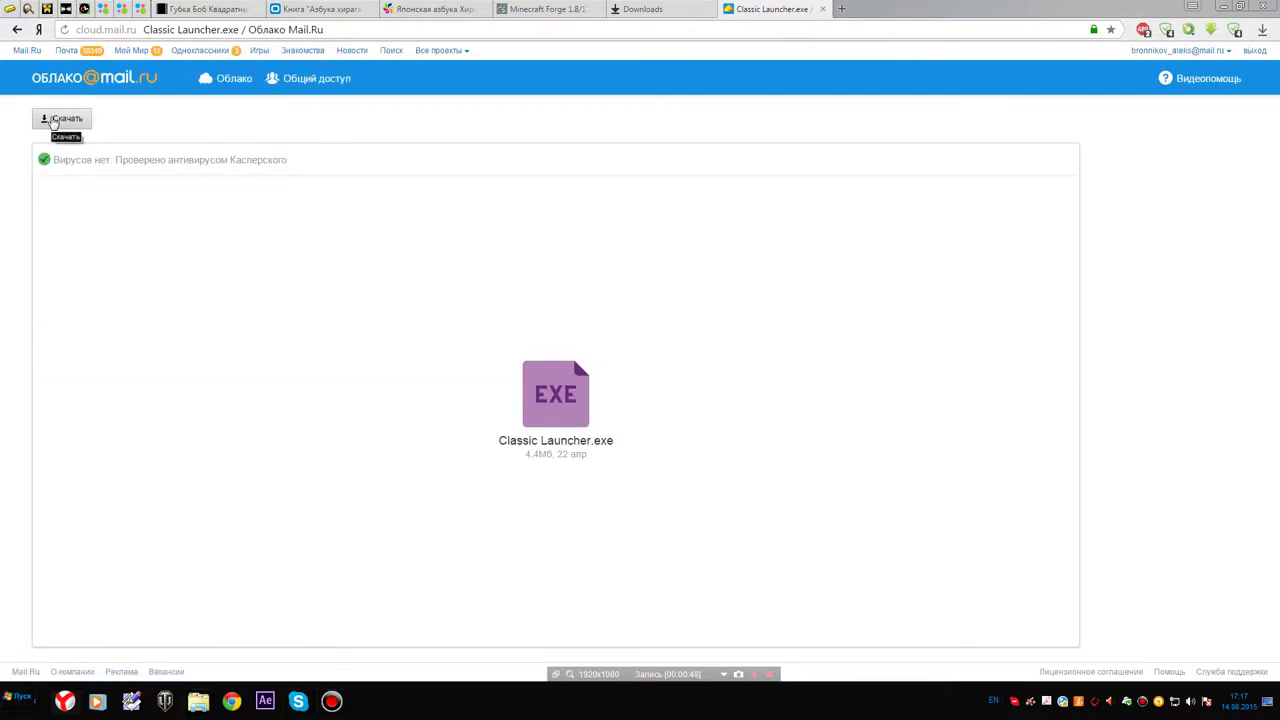
click(62, 118)
click(587, 338)
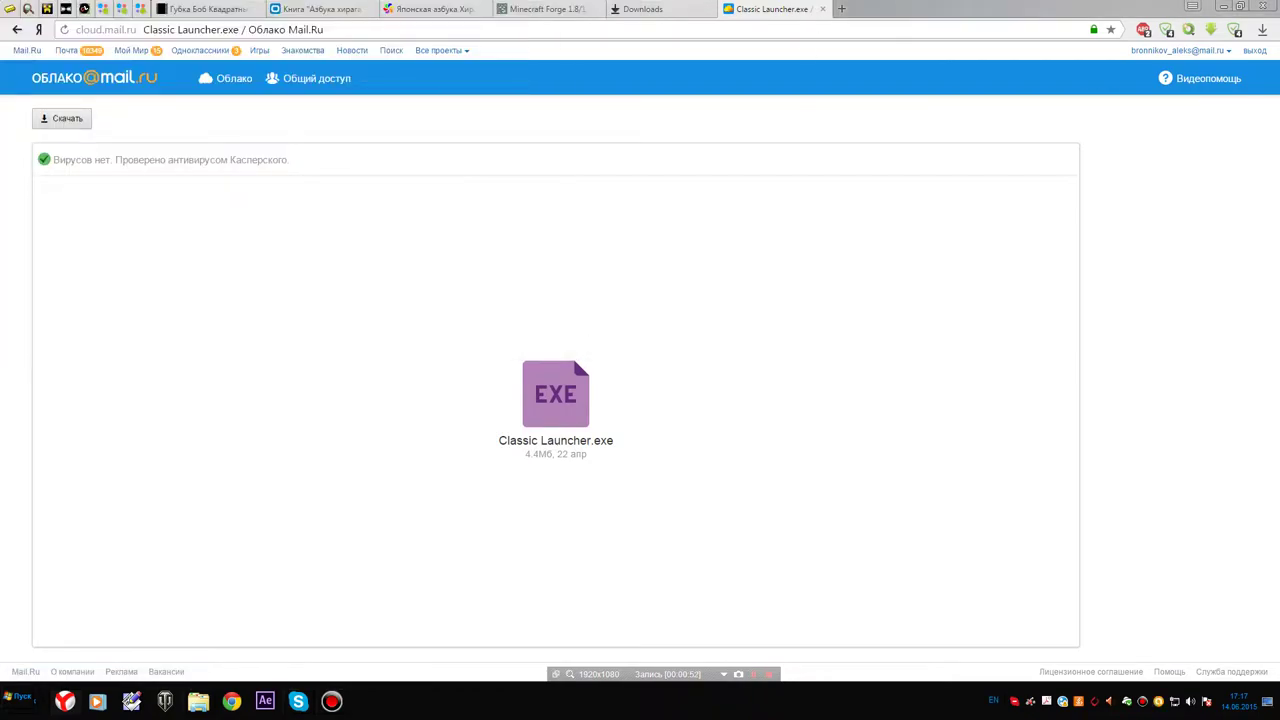
click(822, 9)
click(1223, 6)
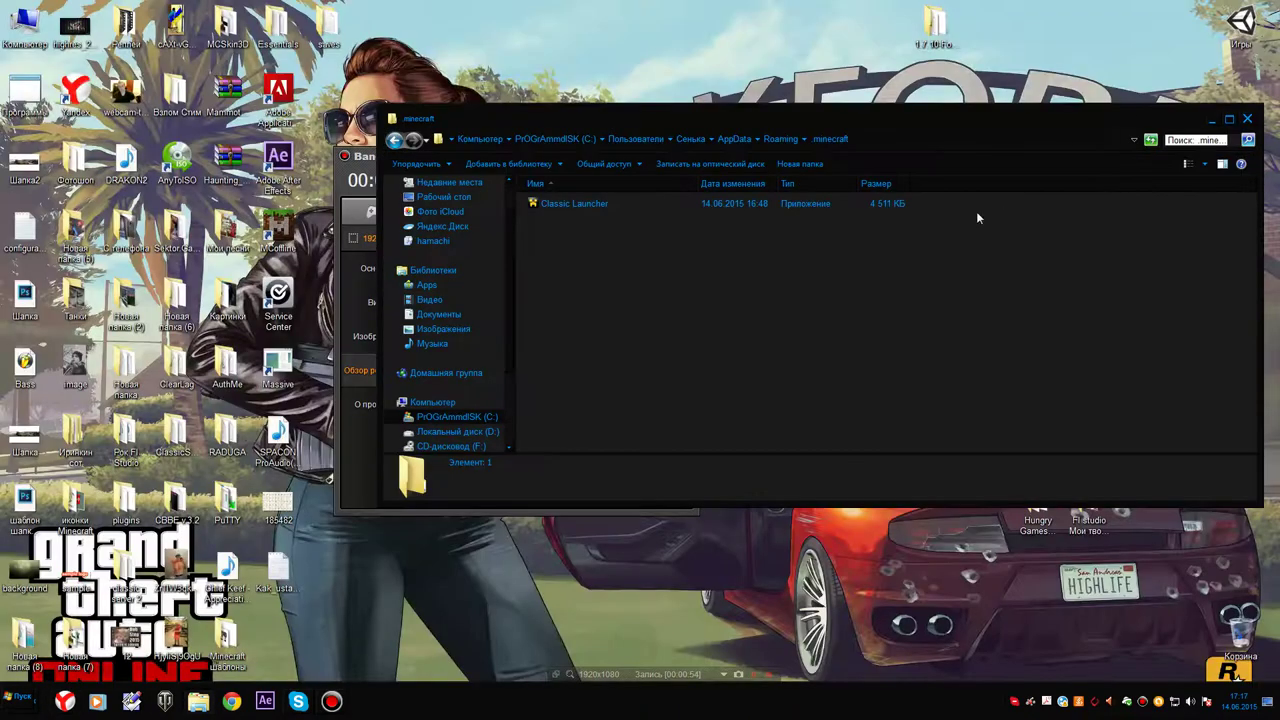
Move Classic Launcher out of the .minecraft folder onto the desktop
click(396, 140)
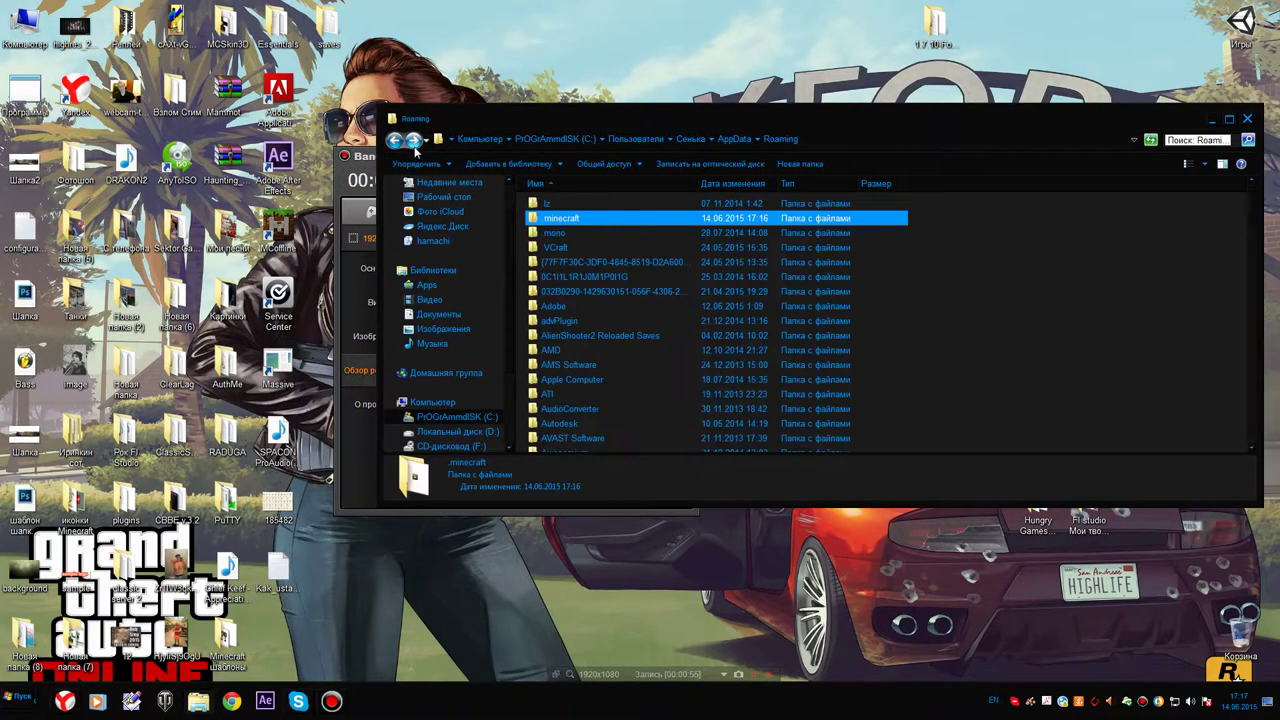
double_click(546, 214)
right_click(551, 206)
click(531, 195)
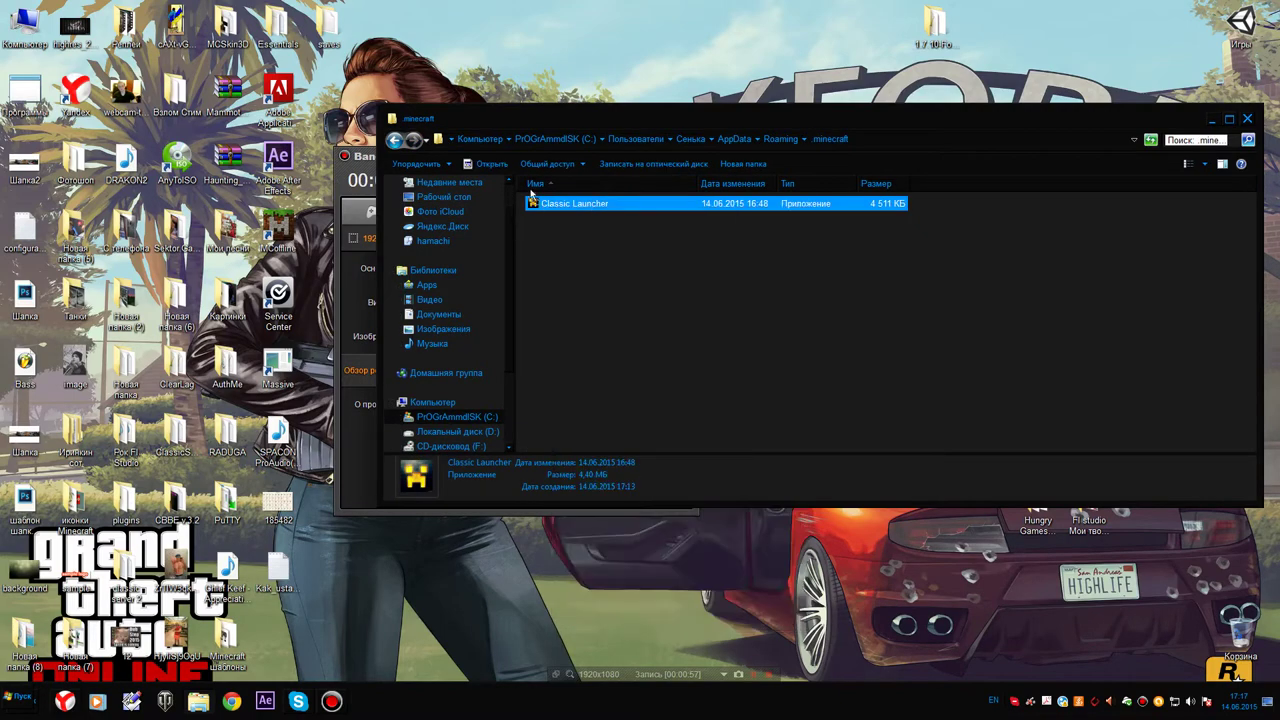
click(332, 88)
key(ctrl+v)
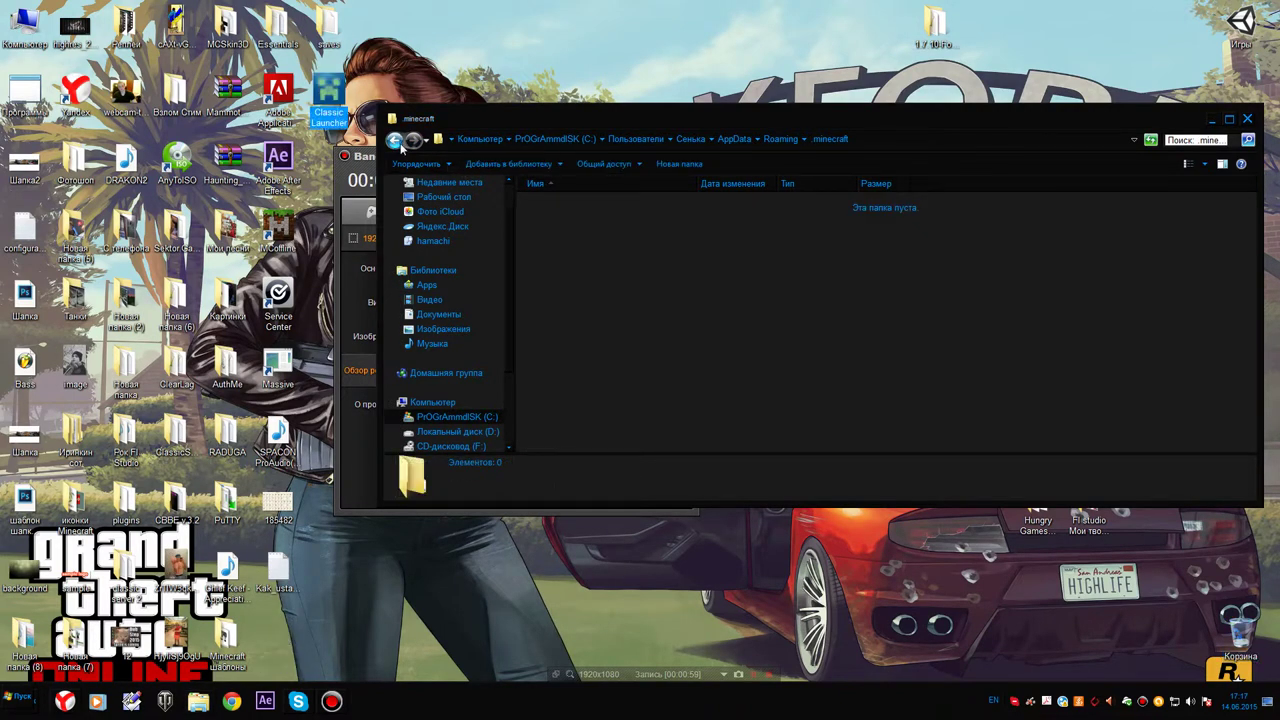
Close the folder window and minimize the screen recorder to clear the desktop
click(396, 140)
click(396, 140)
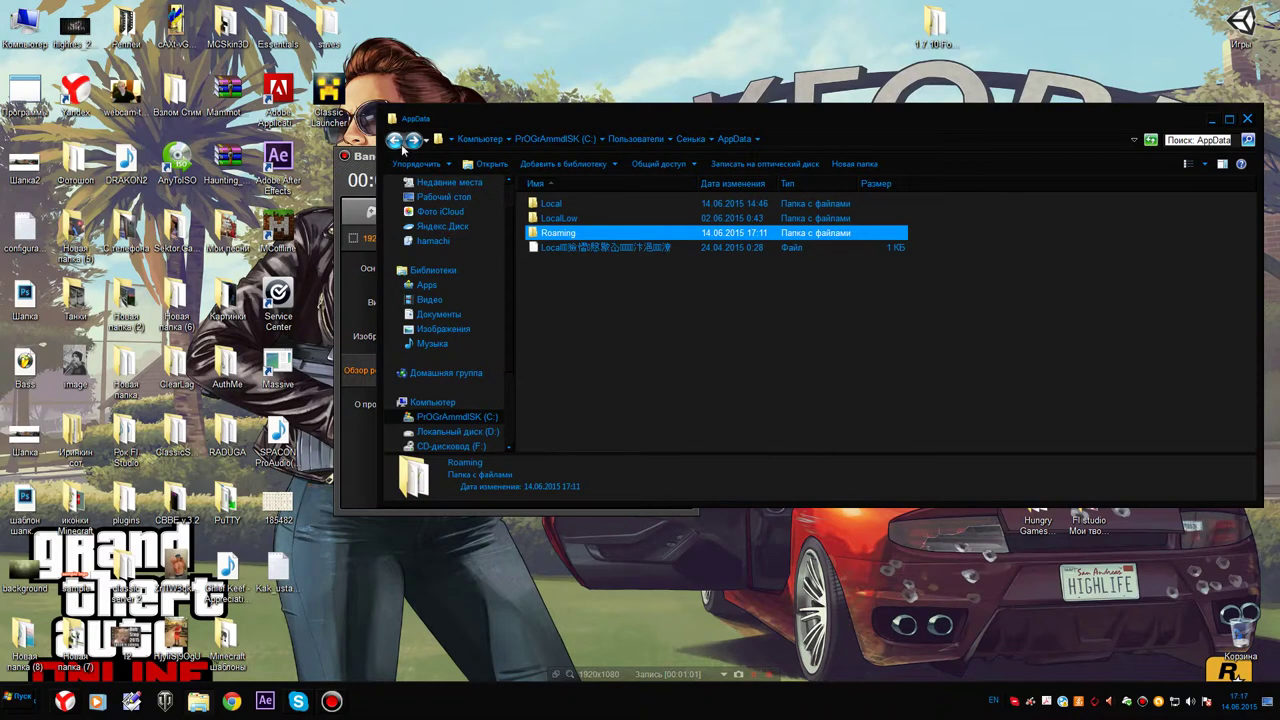
click(396, 140)
drag(812, 152, 352, 276)
click(787, 242)
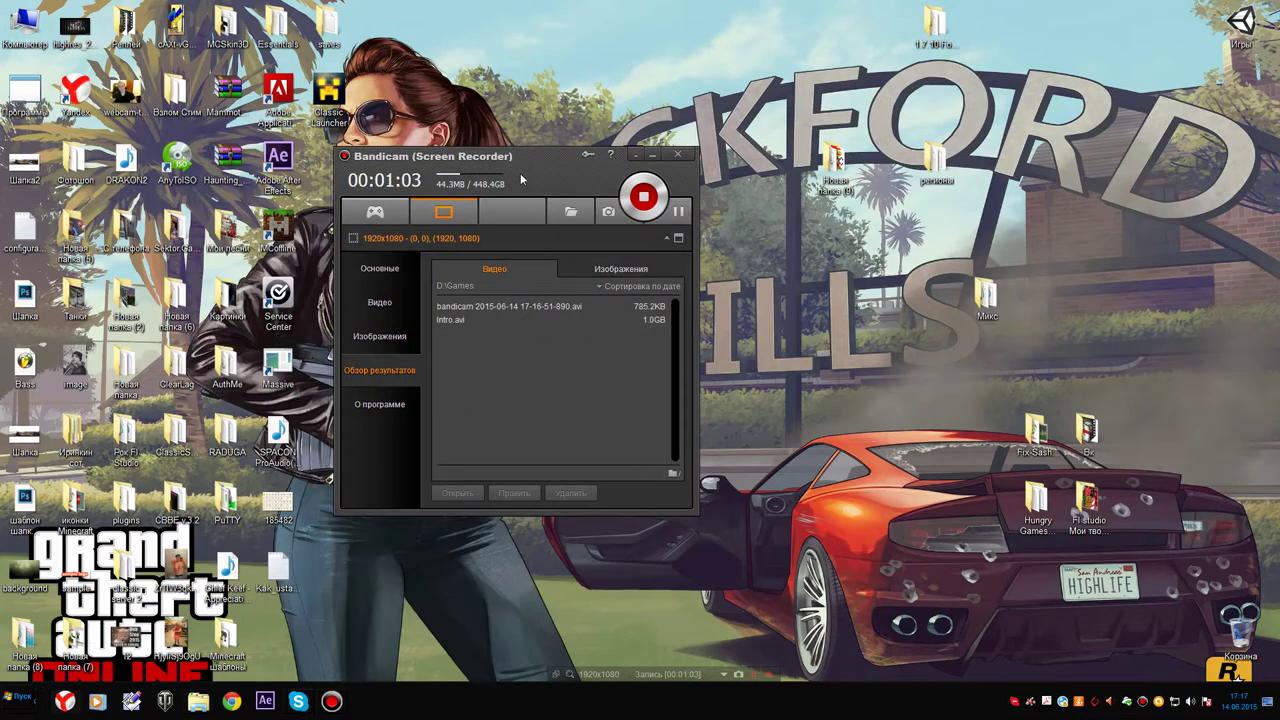
drag(534, 158, 1046, 74)
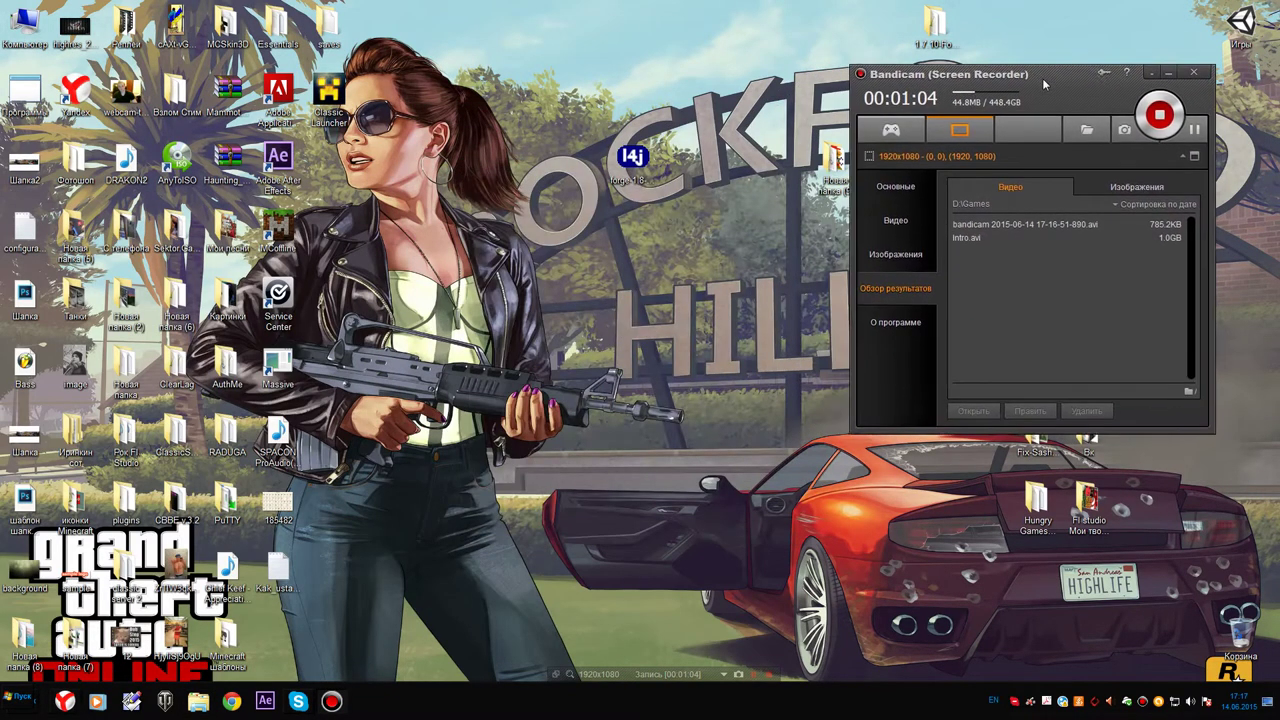
click(1167, 74)
Create a new desktop folder named minecraft-verex
right_click(488, 218)
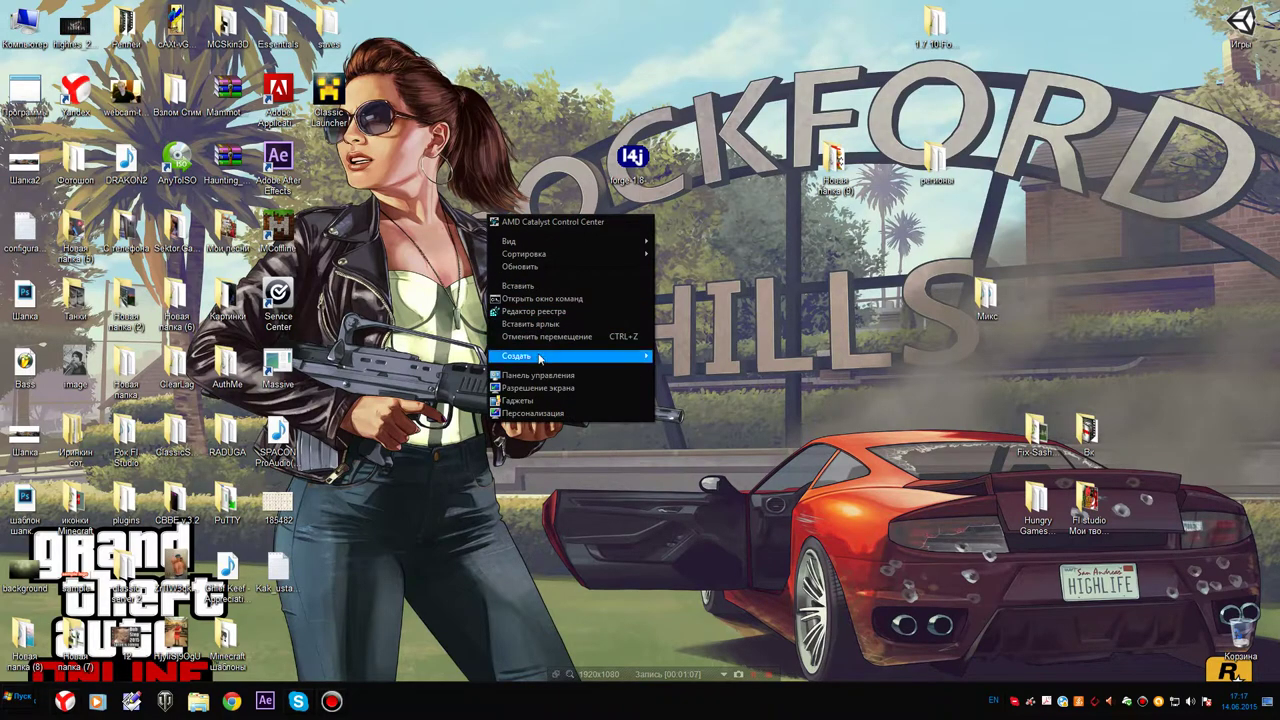
mouse_move(540, 357)
click(683, 356)
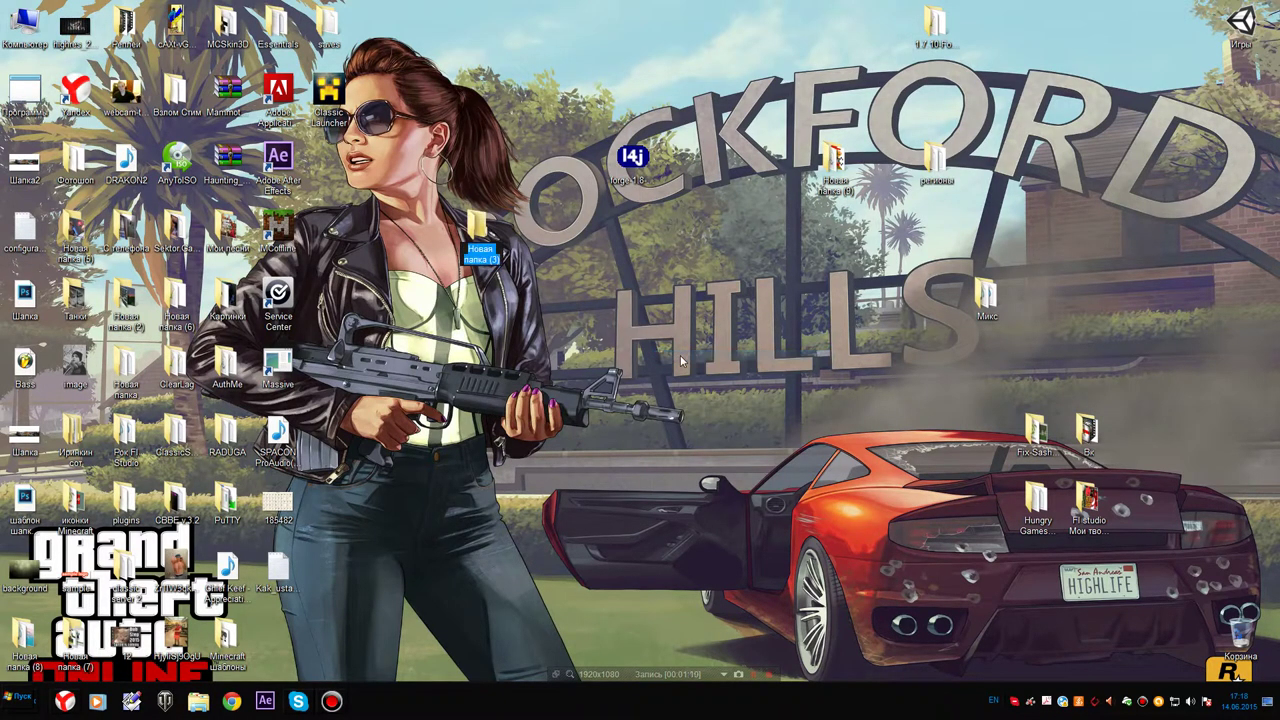
text(minecraft-serve)
key(Return)
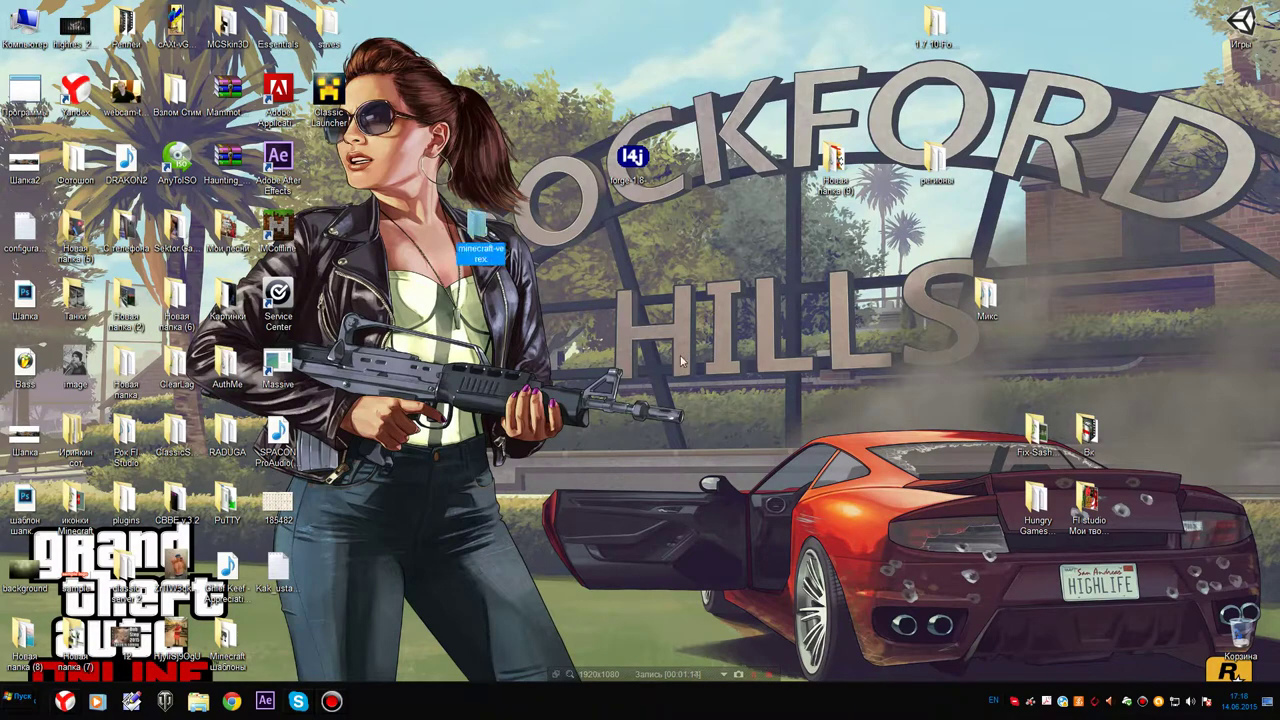
Open the minecraft-verex folder, move Classic Launcher from the desktop into it, and refresh the desktop
double_click(470, 234)
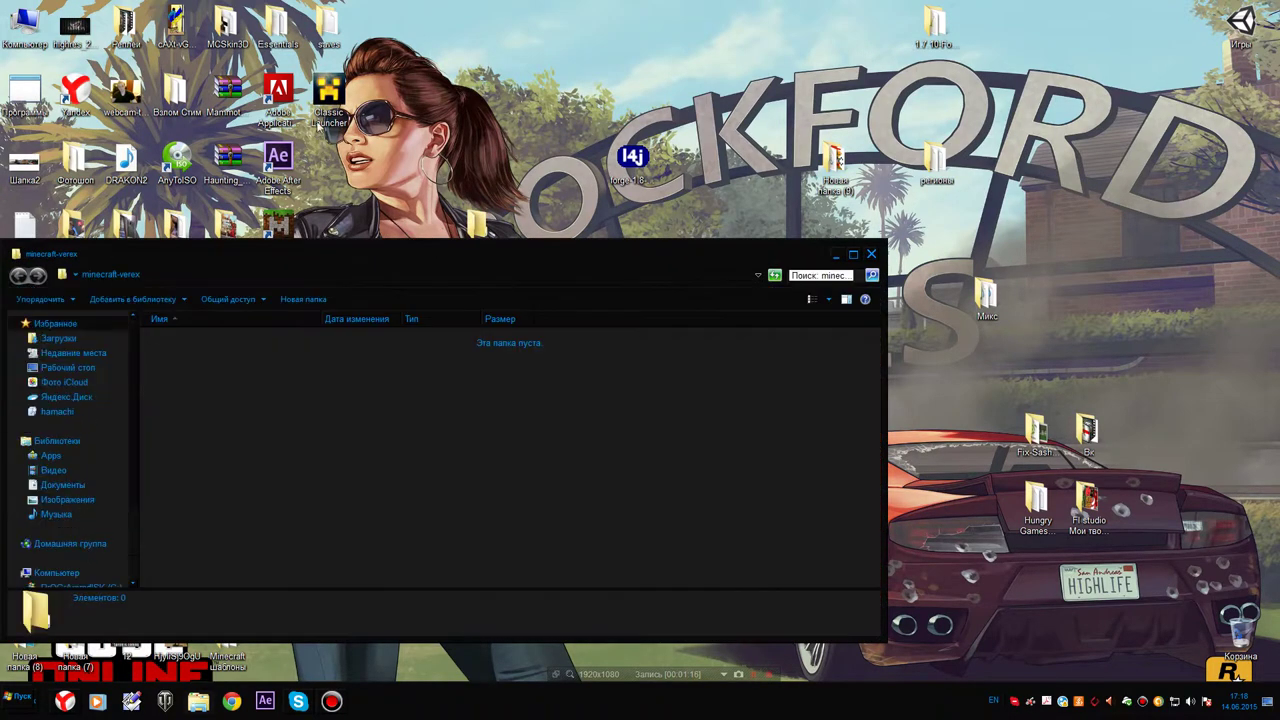
drag(322, 435, 327, 232)
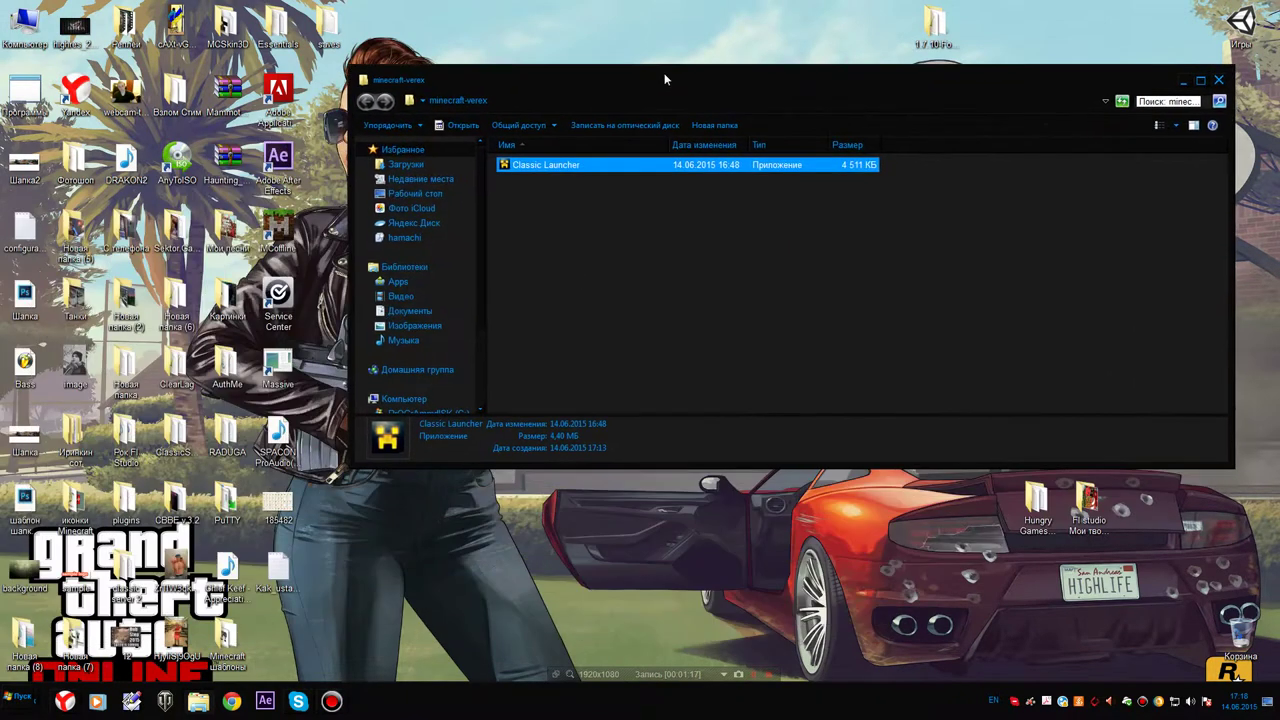
right_click(578, 31)
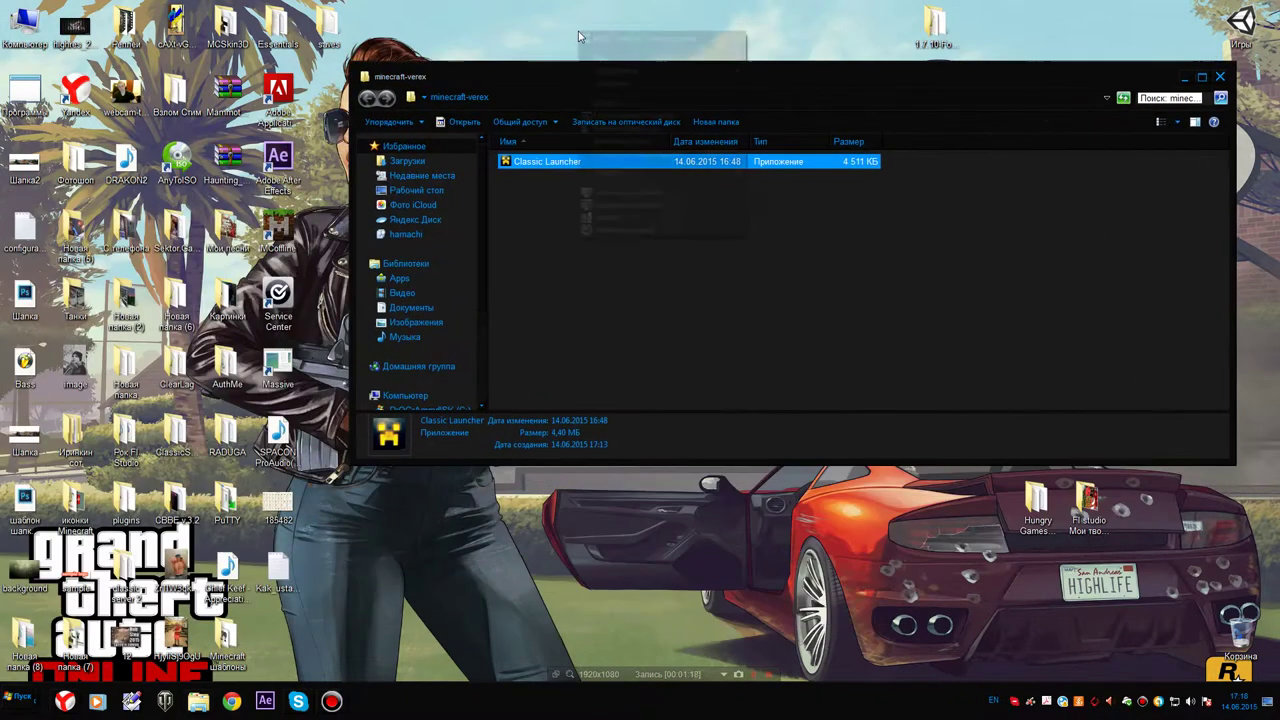
click(660, 83)
click(591, 217)
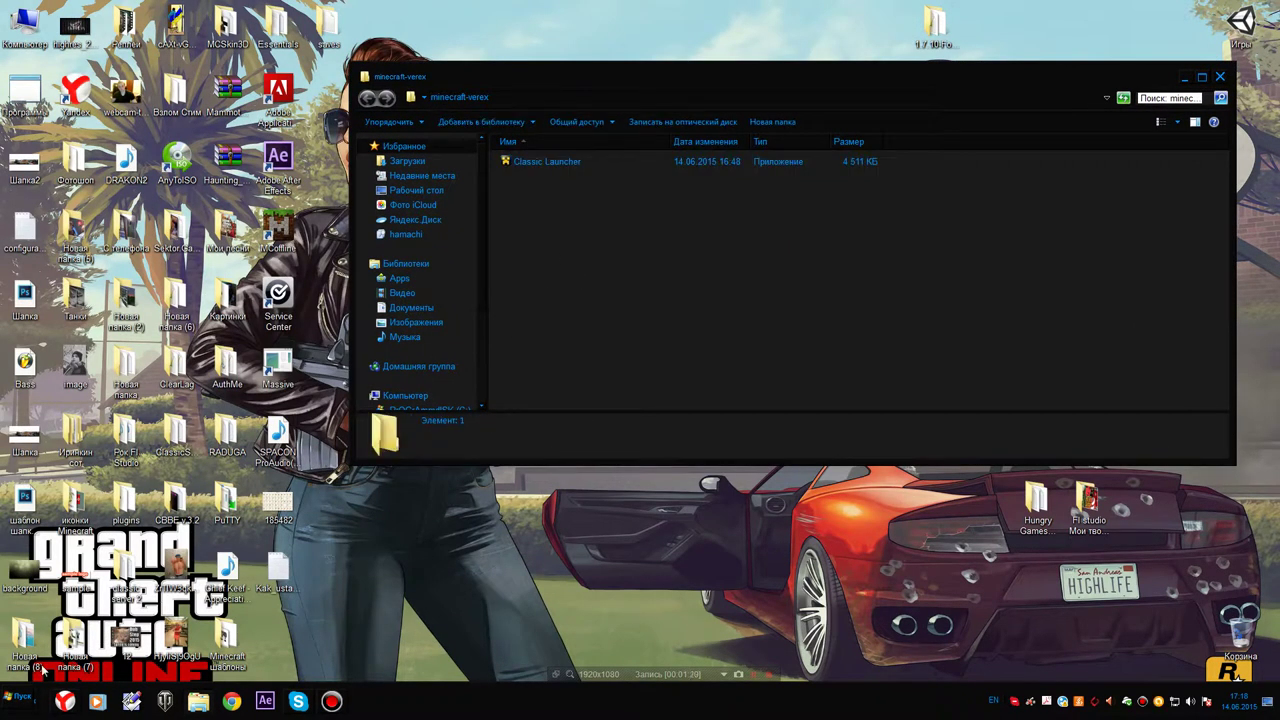
Switch to Yandex Browser and open the Yandex home page in a new tab placed before the Downloads tab
click(65, 701)
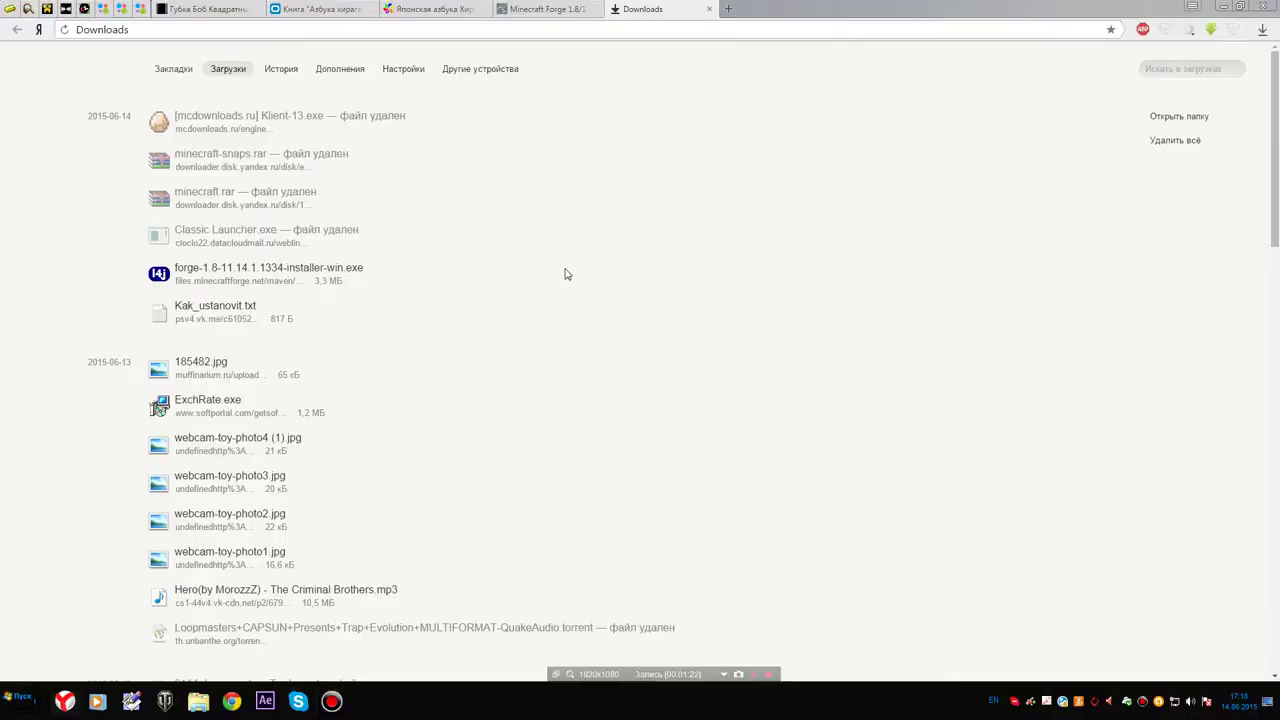
click(729, 15)
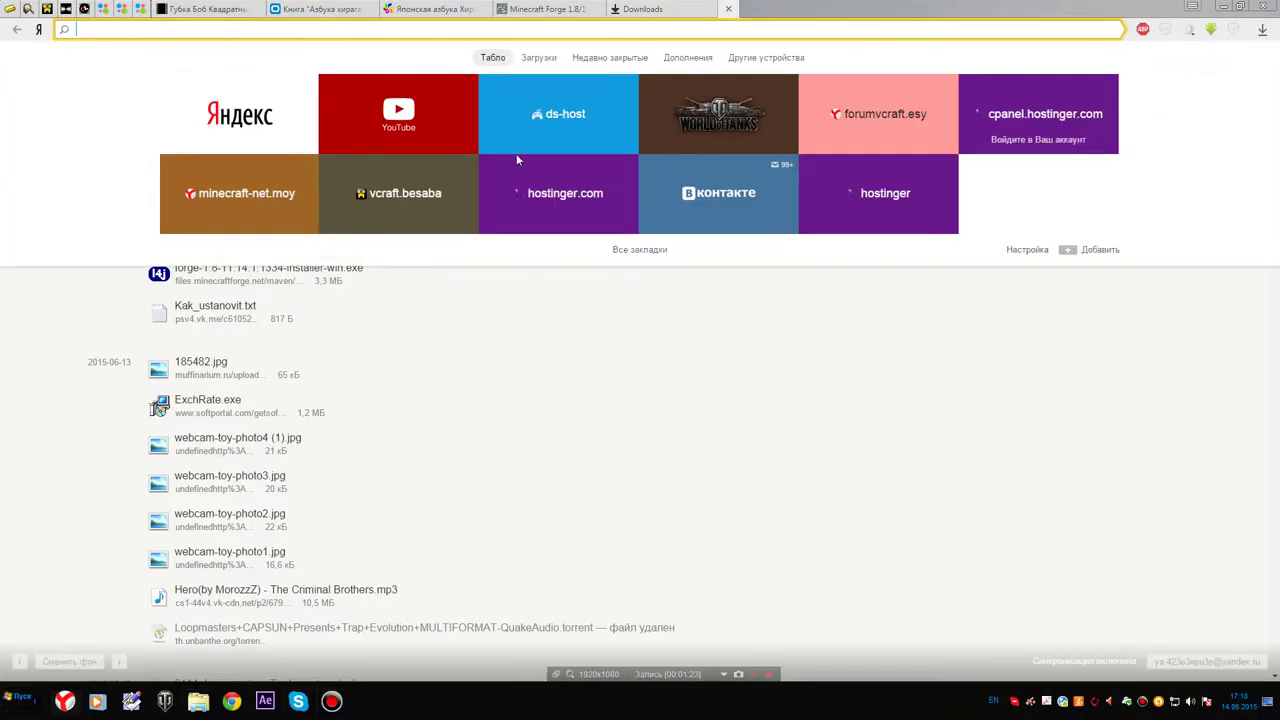
click(217, 126)
drag(687, 7, 629, 10)
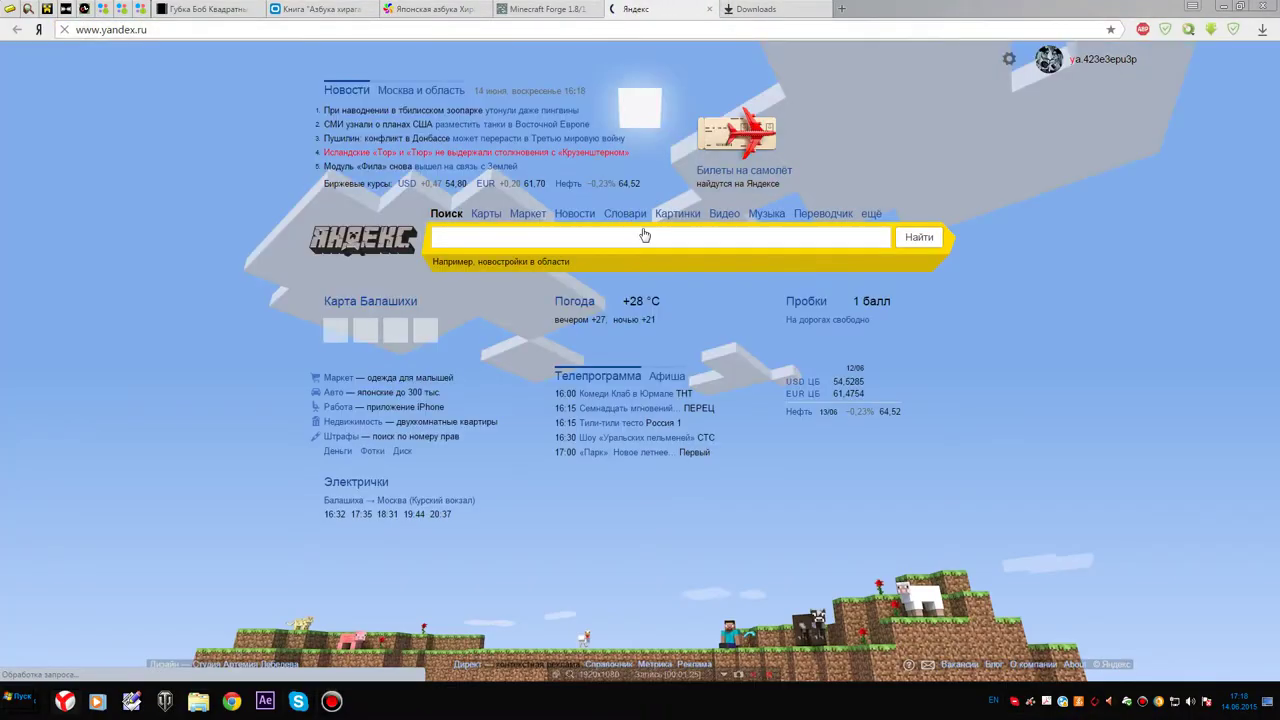
Search Yandex for "скачать forge"
text(с)
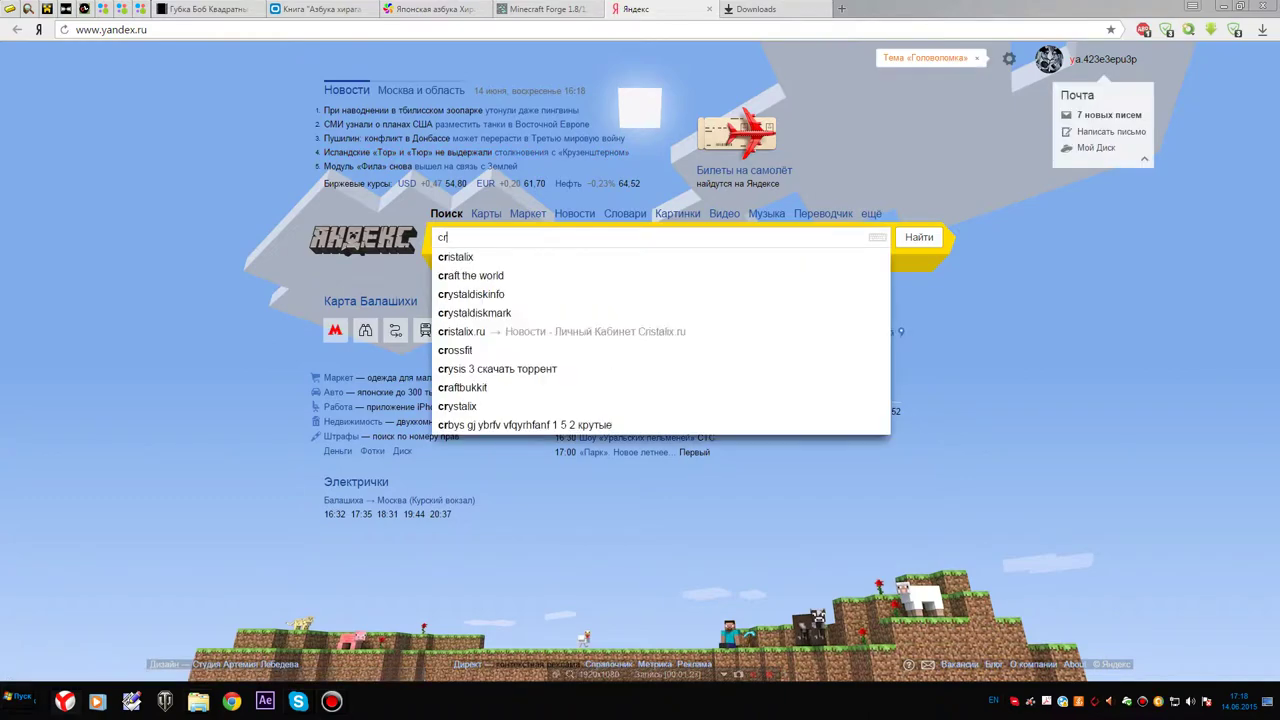
key(BackSpace)
key(alt+shift)
text(скачать)
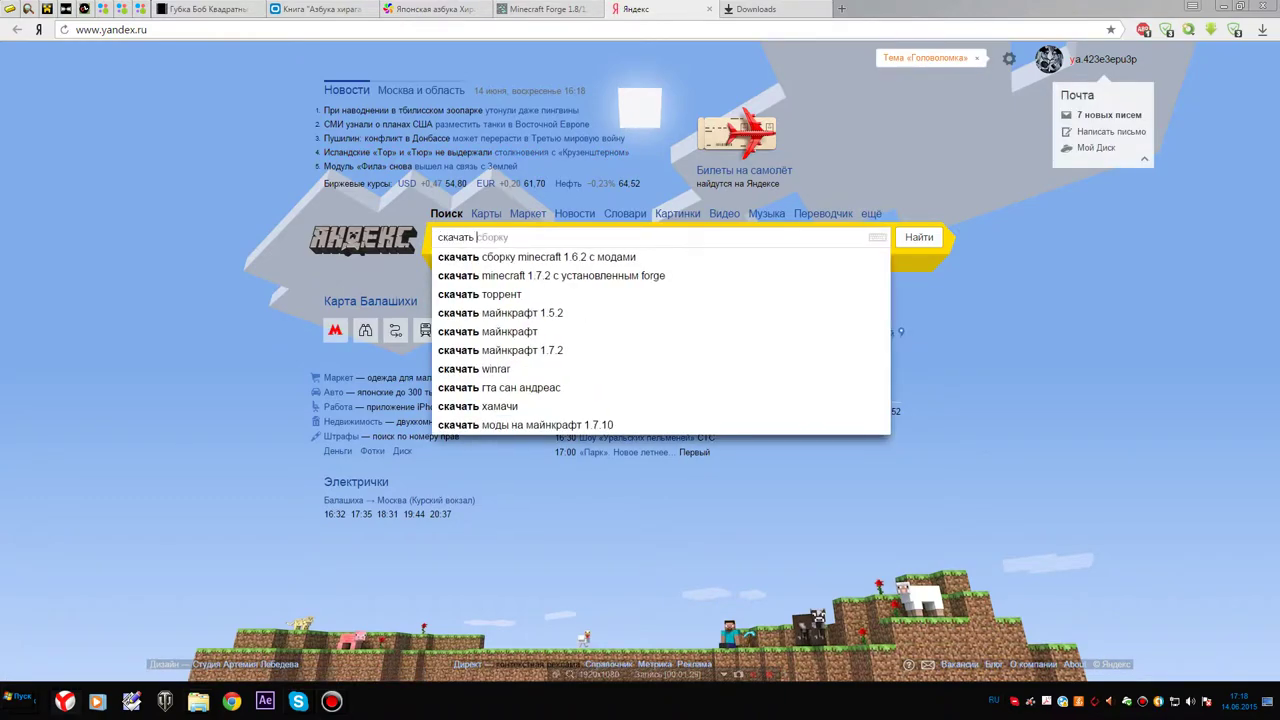
key(alt+shift)
text(forg)
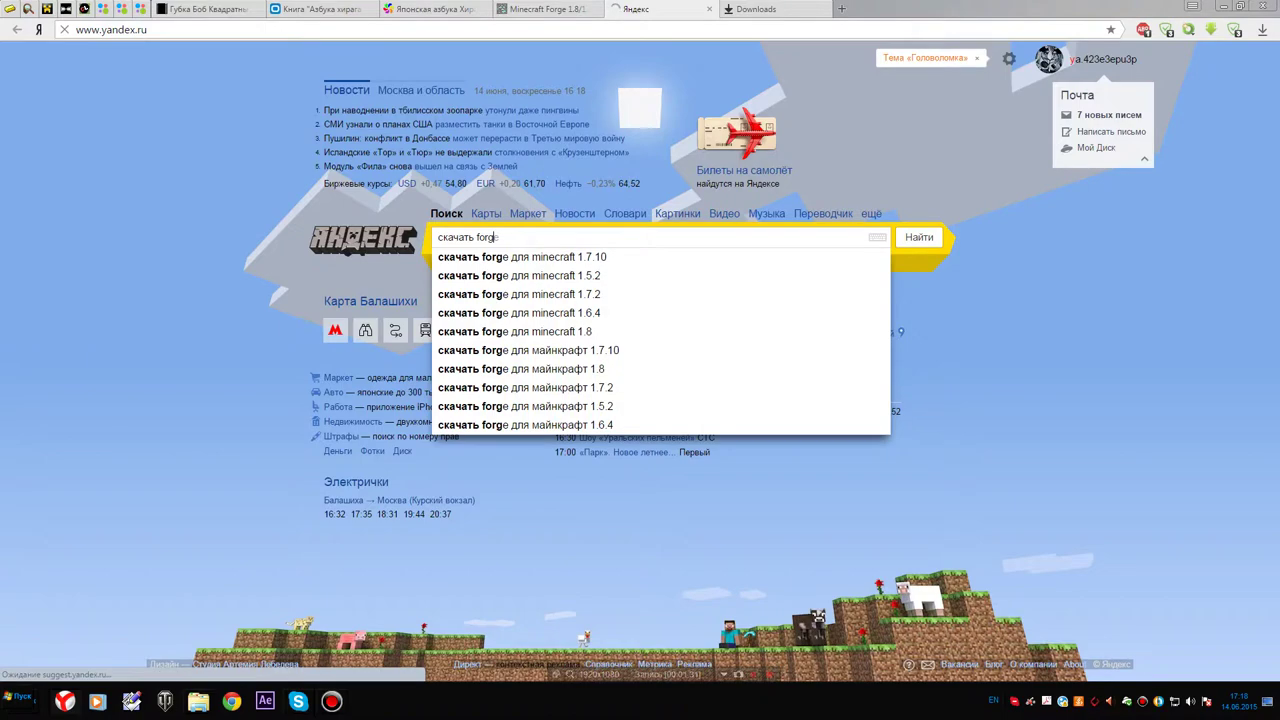
text(e)
key(Return)
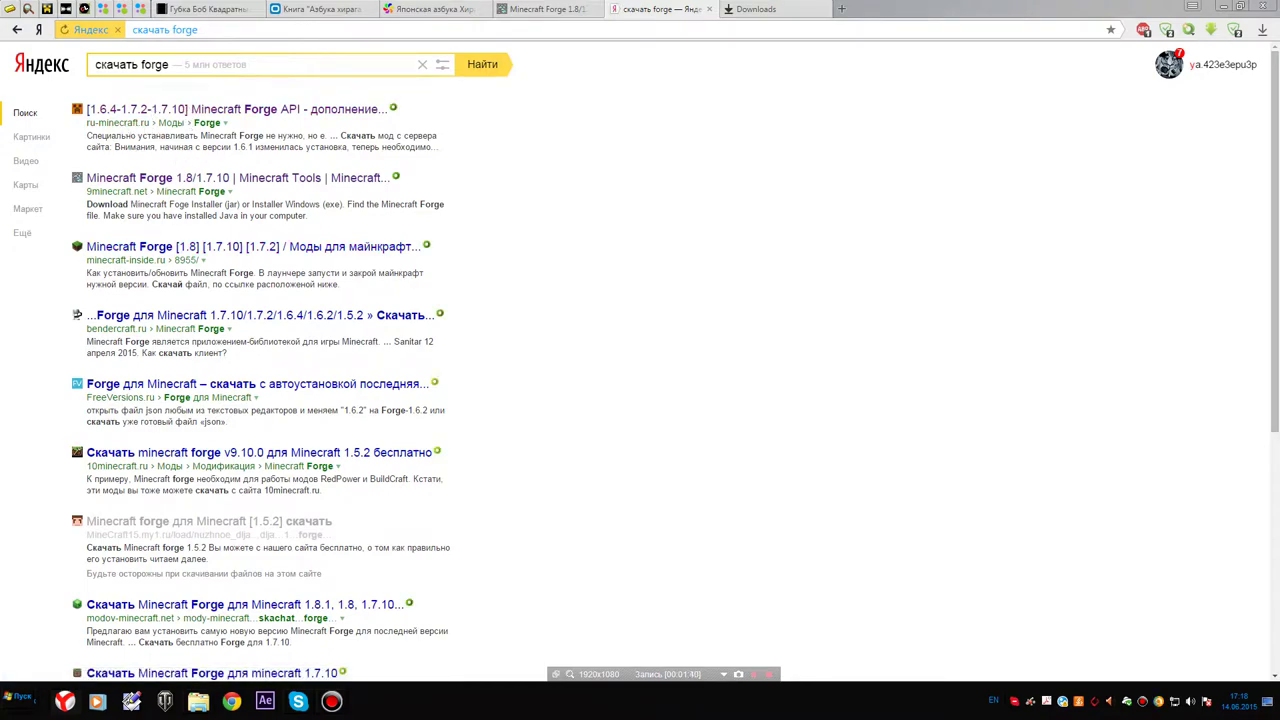
Open the 9minecraft.net Minecraft Forge 1.8/1.7.10 result, and close the search results tab and the older Forge tab
click(150, 182)
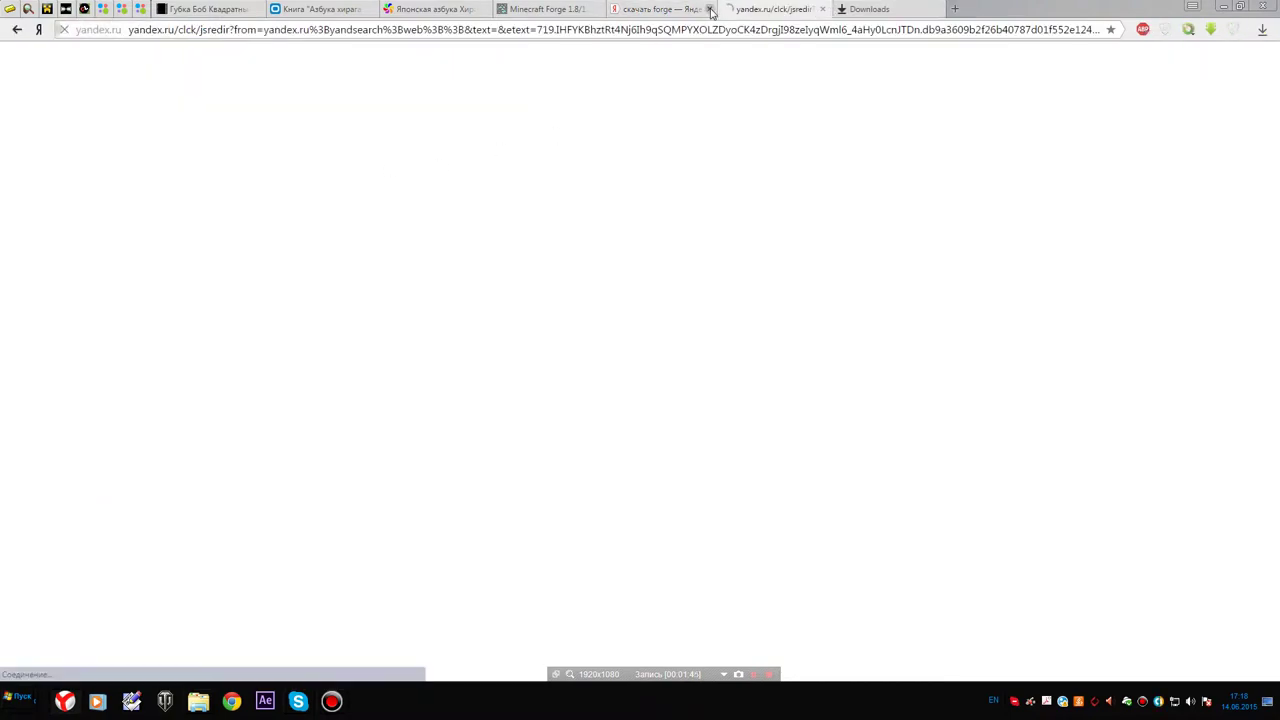
middle_click(618, 10)
click(596, 9)
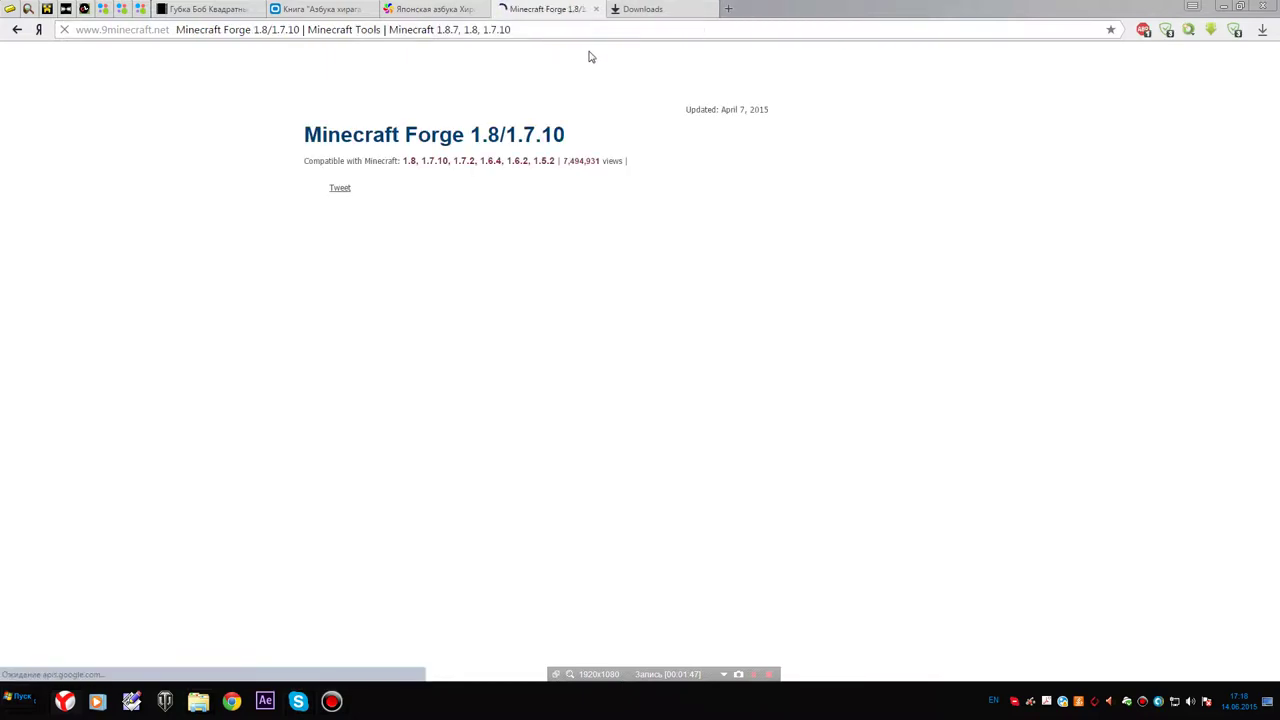
Examine the Minecraft Forge download links on the page, down to the section for Minecraft 1.8
scroll(558, 255, down, 6)
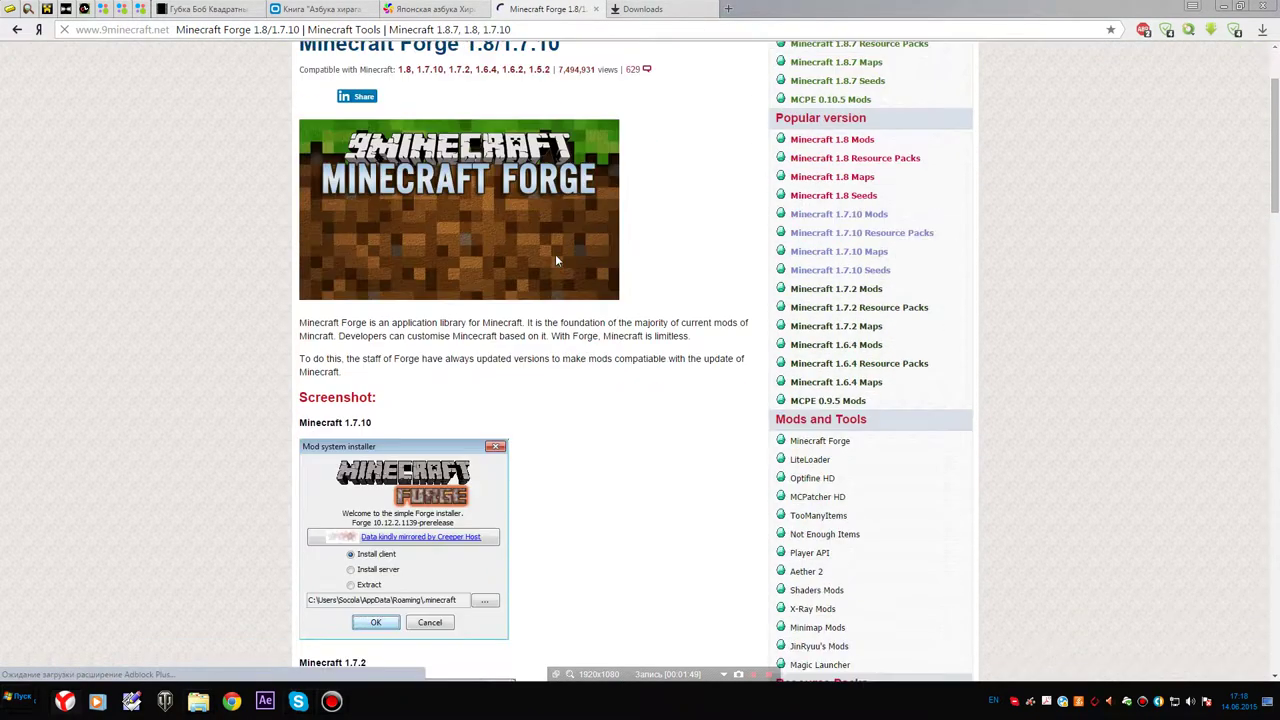
scroll(558, 260, down, 4)
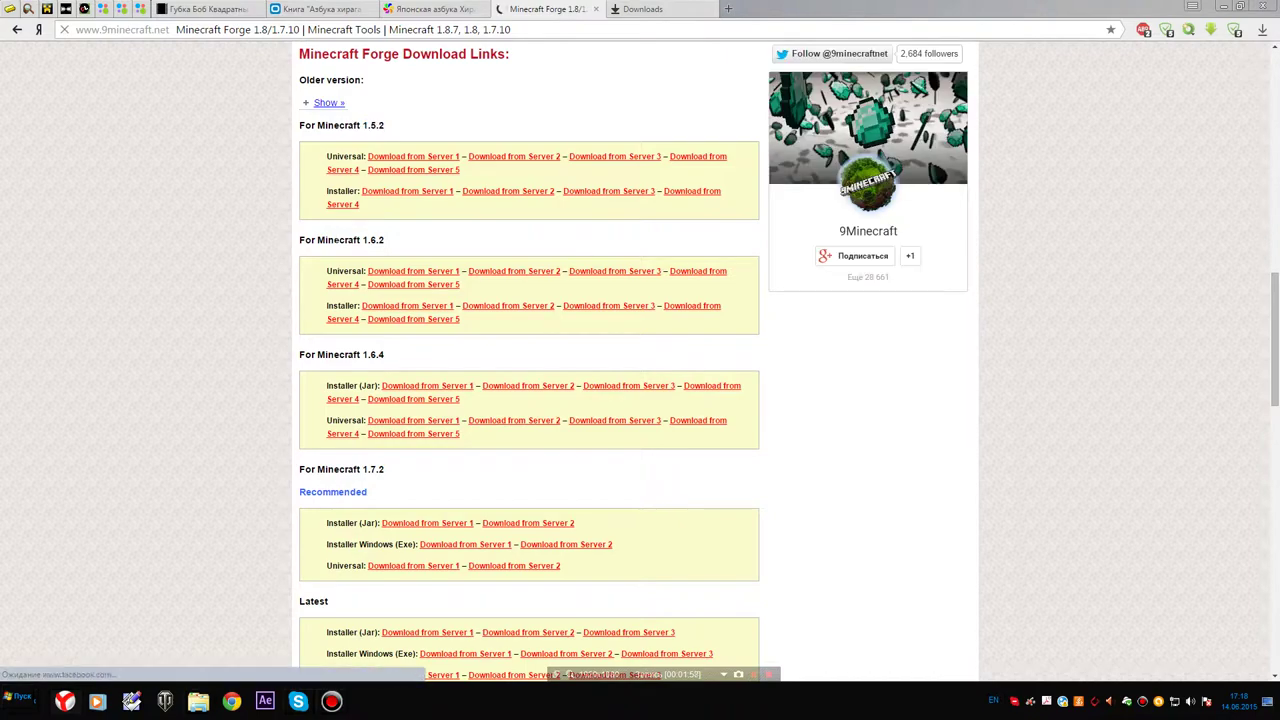
scroll(338, 246, down, 4)
scroll(338, 246, down, 1)
scroll(350, 252, down, 2)
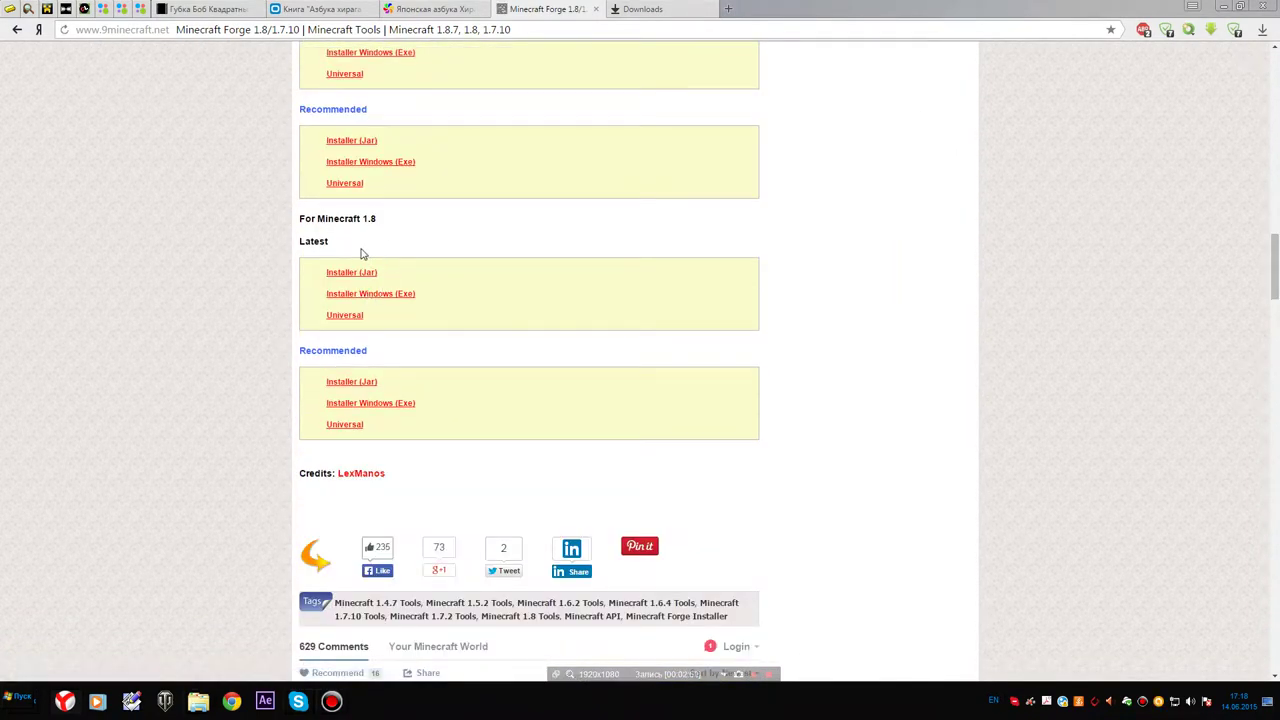
scroll(352, 207, up, 1)
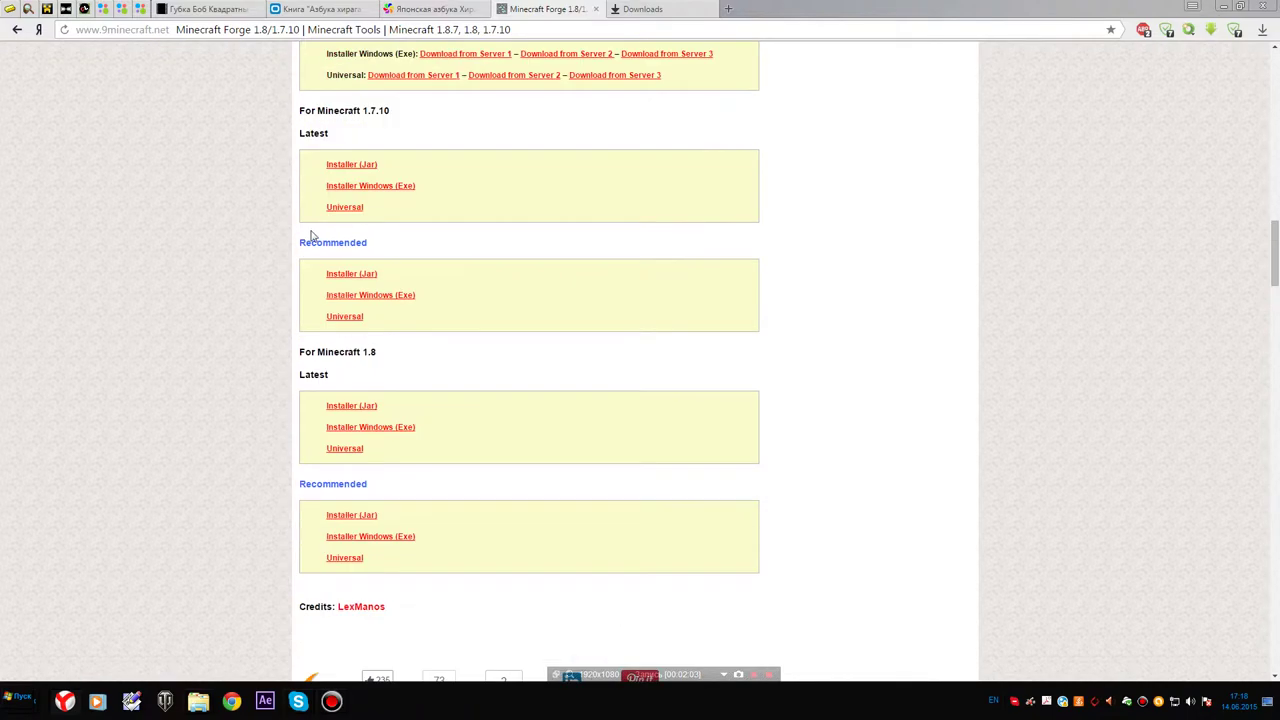
scroll(336, 248, down, 2)
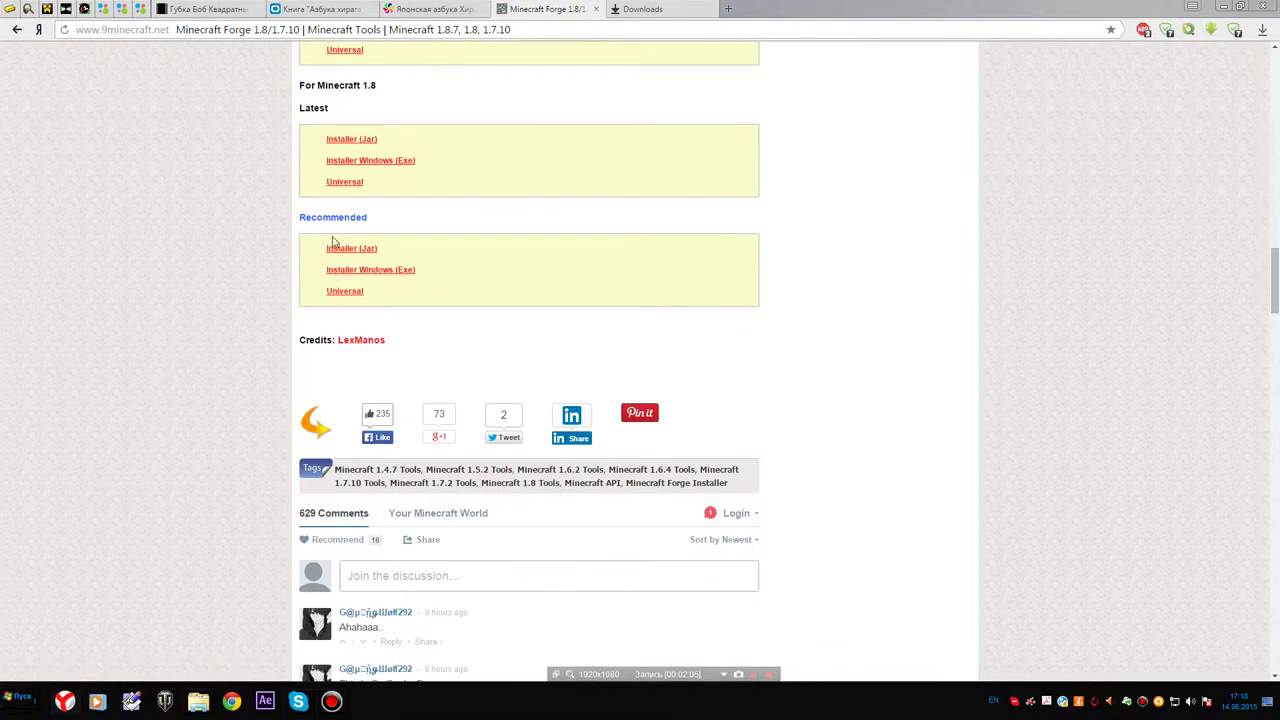
scroll(297, 226, up, 1)
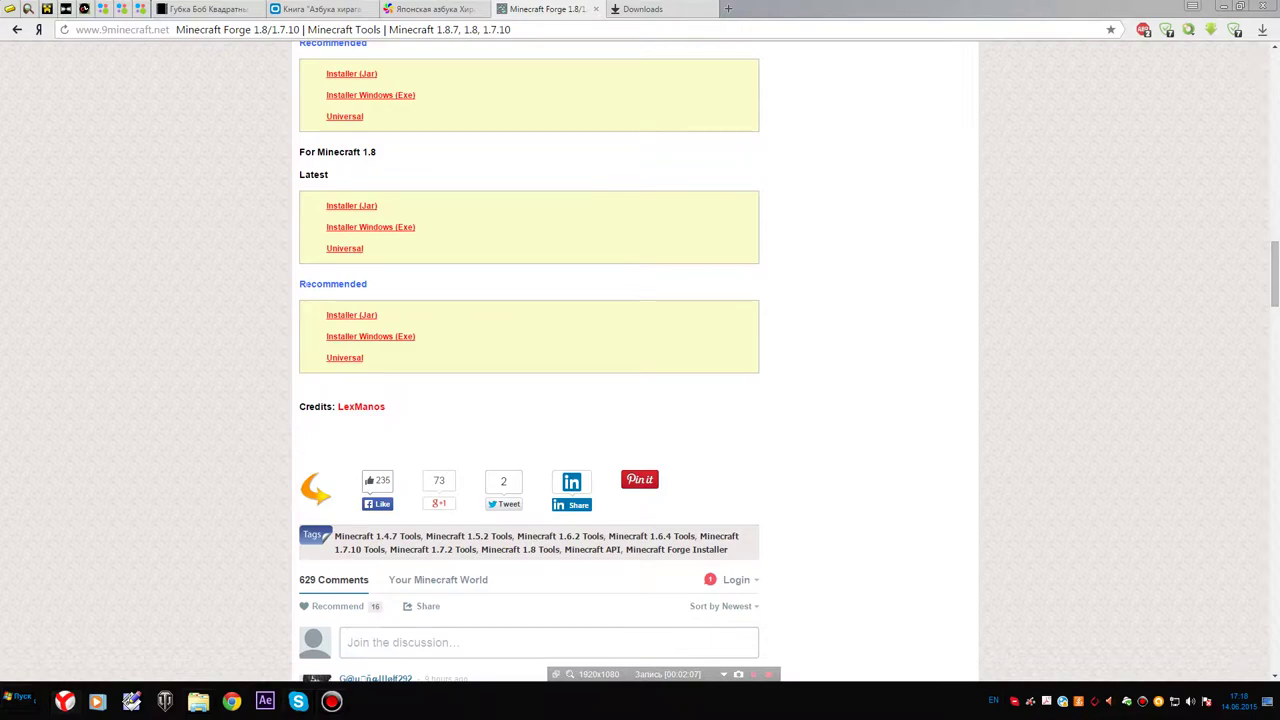
Highlight the Recommended and Latest headings of the Minecraft 1.8 downloads to compare the two builds
drag(300, 284, 357, 284)
click(299, 289)
drag(299, 284, 368, 284)
click(345, 284)
drag(299, 174, 328, 174)
click(323, 214)
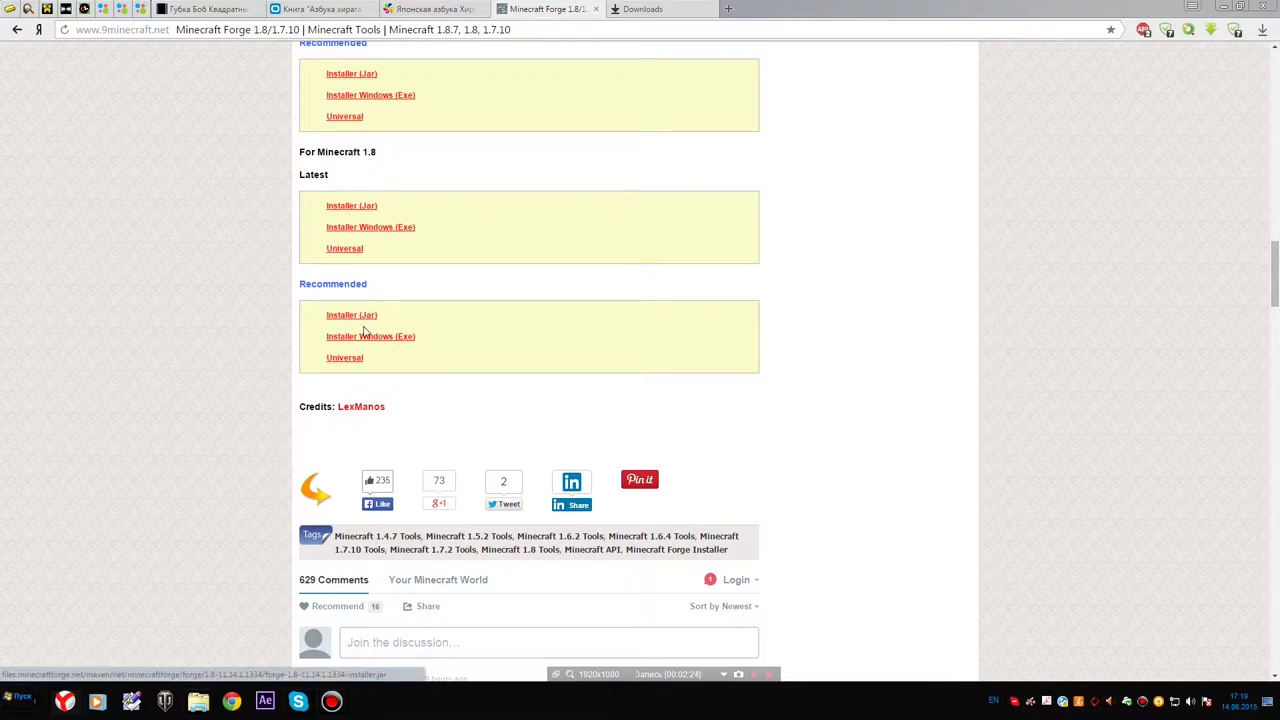
Close the Downloads tab, view the free Java for Windows download page on java.com in a new tab, and close it
click(710, 10)
click(625, 13)
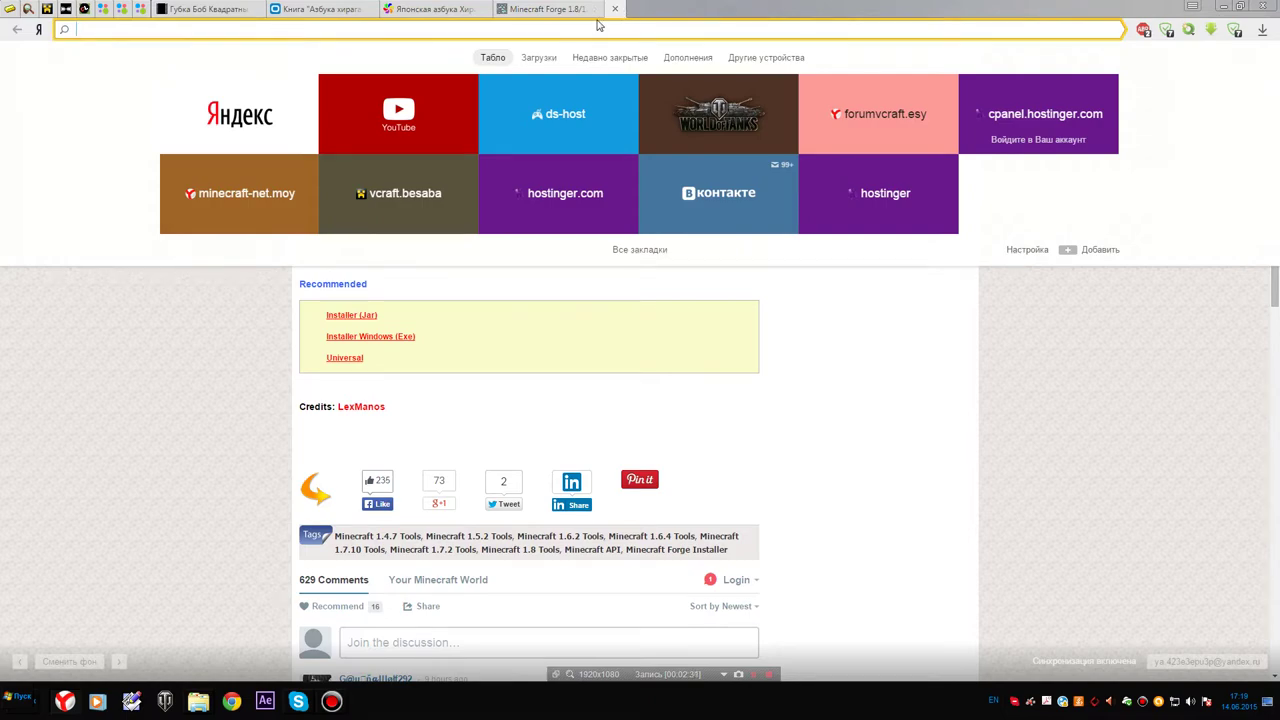
text(ja)
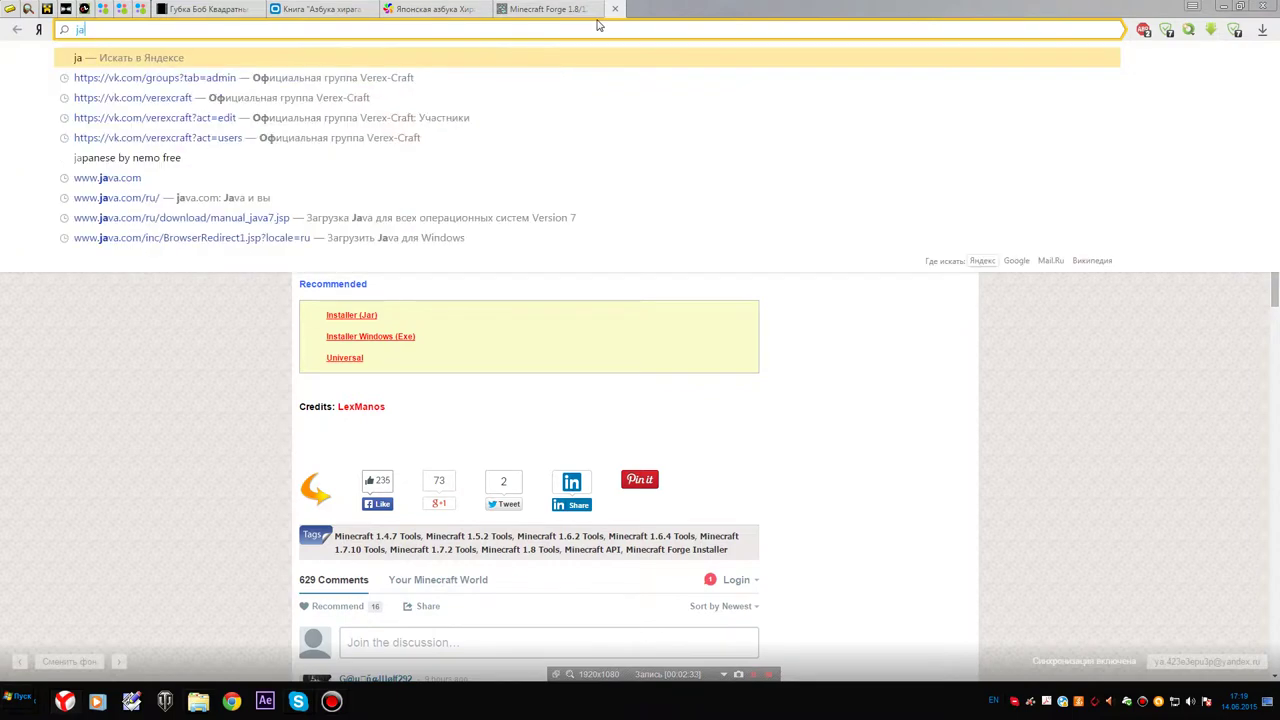
text(va.com)
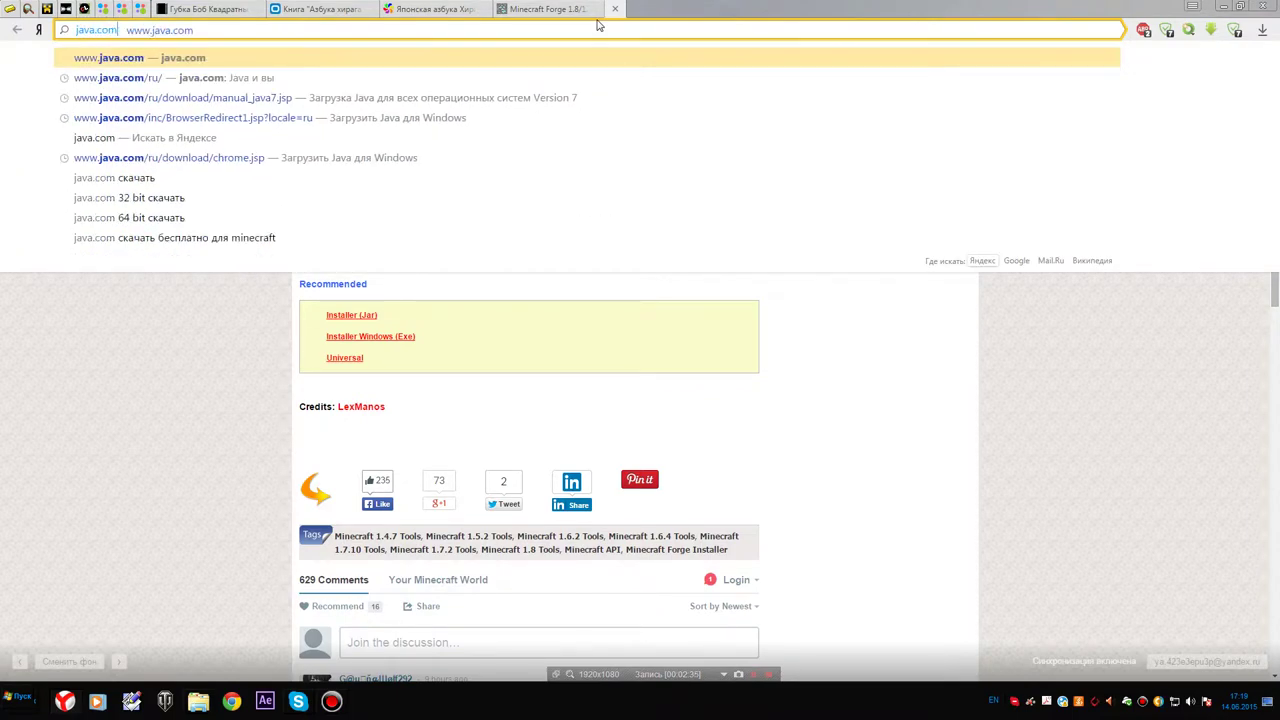
key(Return)
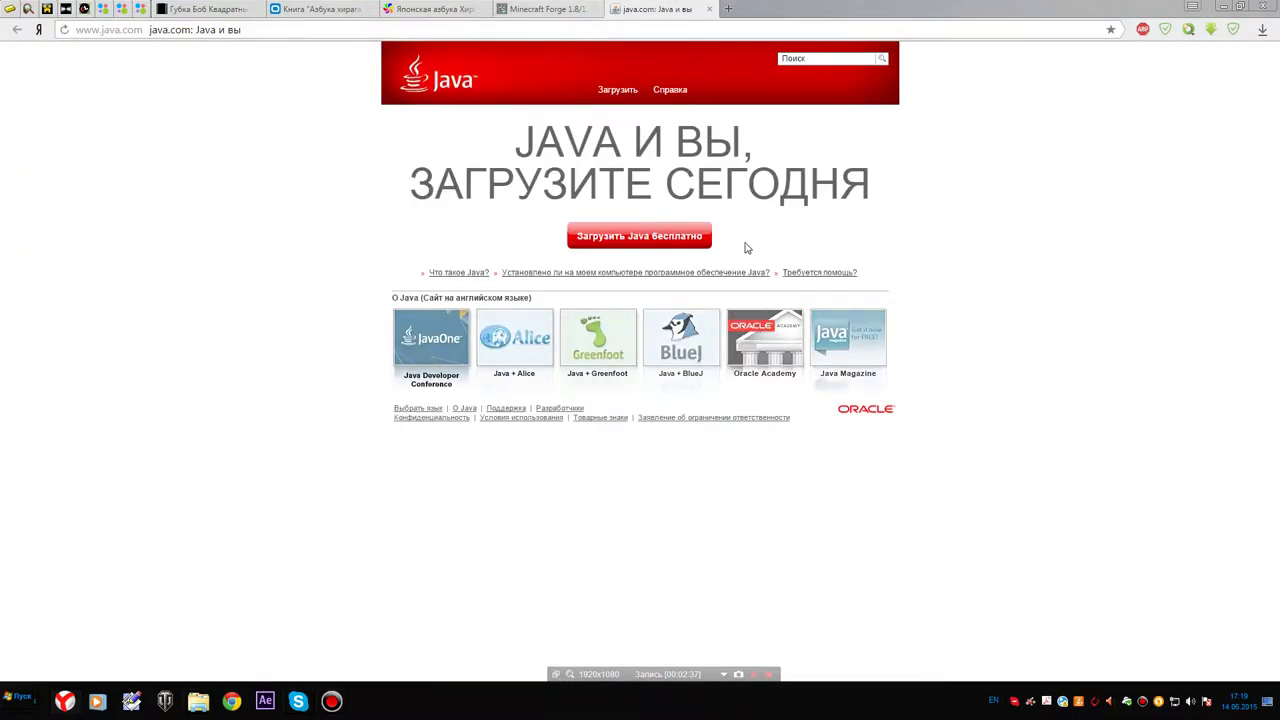
click(661, 240)
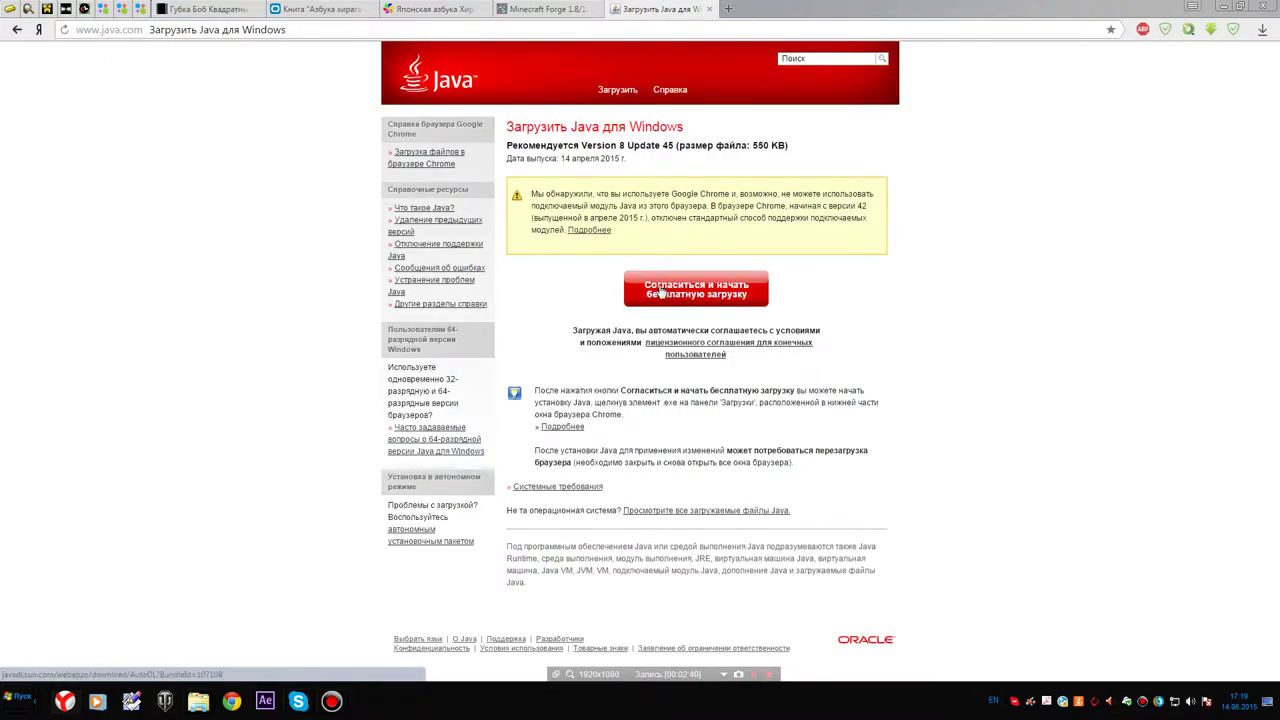
click(709, 9)
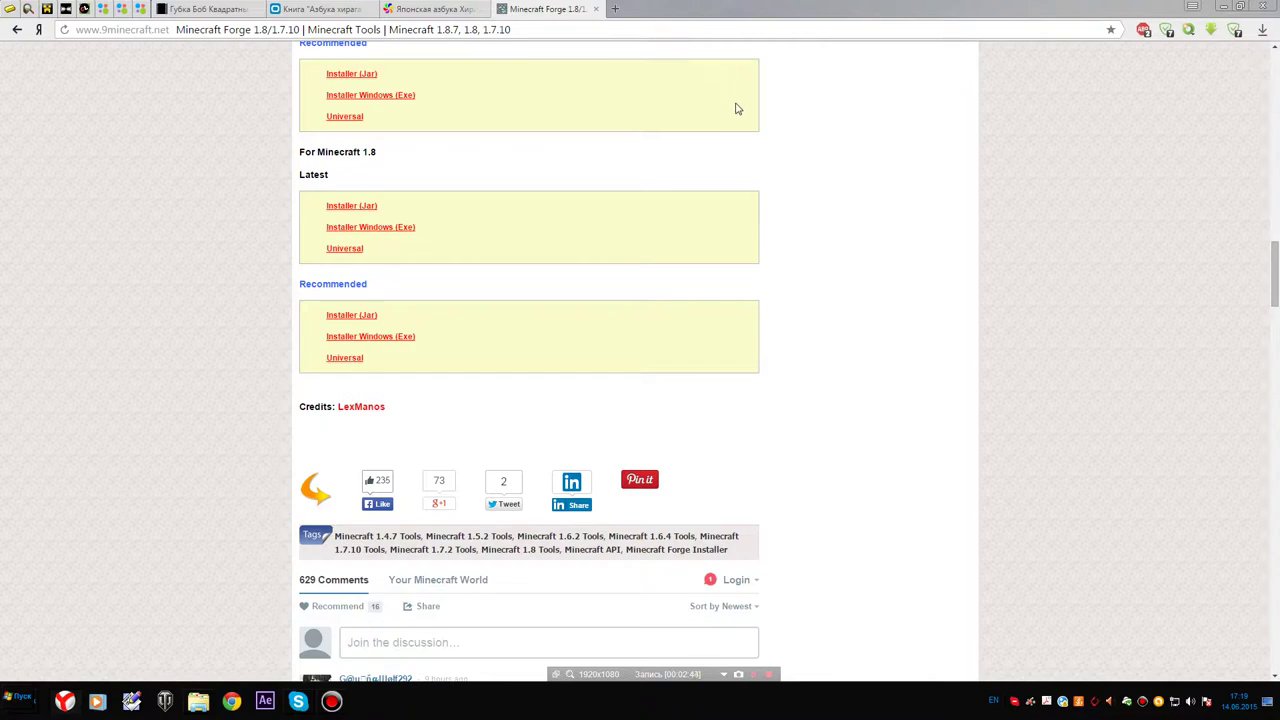
Recheck the Forge installer links for Minecraft 1.8 and mark the Recommended heading
scroll(731, 110, up, 1)
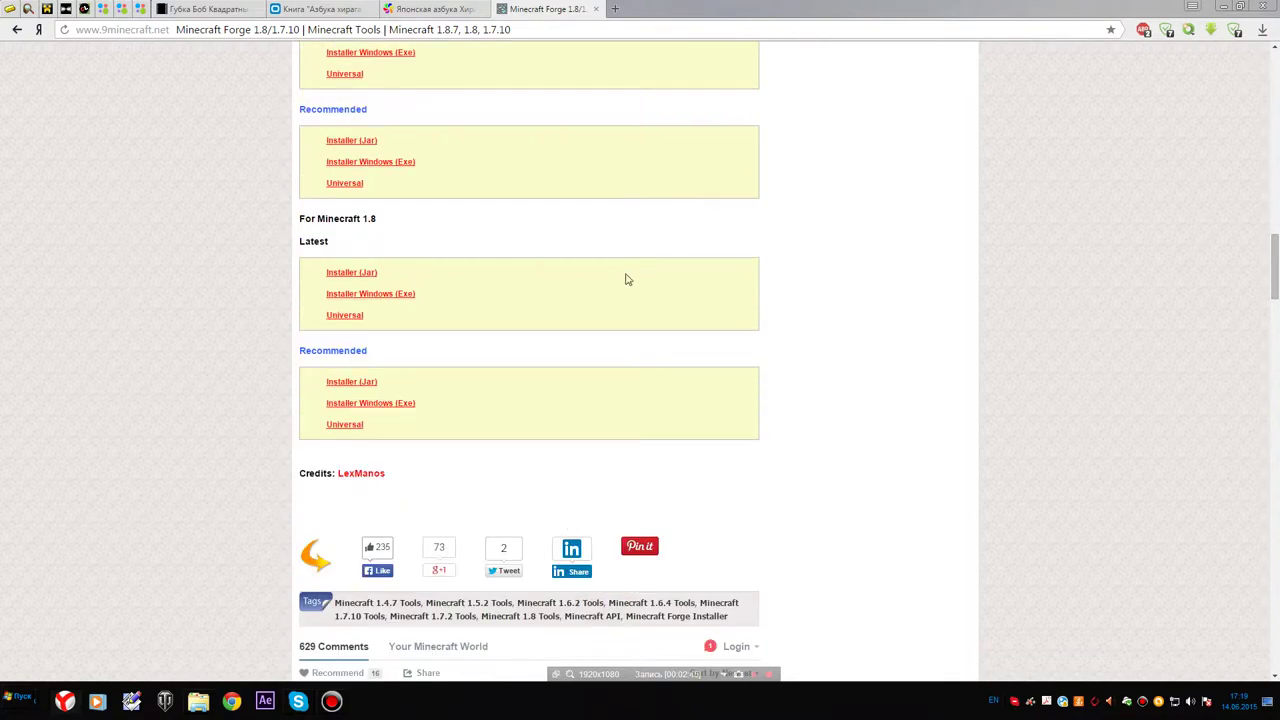
scroll(626, 279, down, 2)
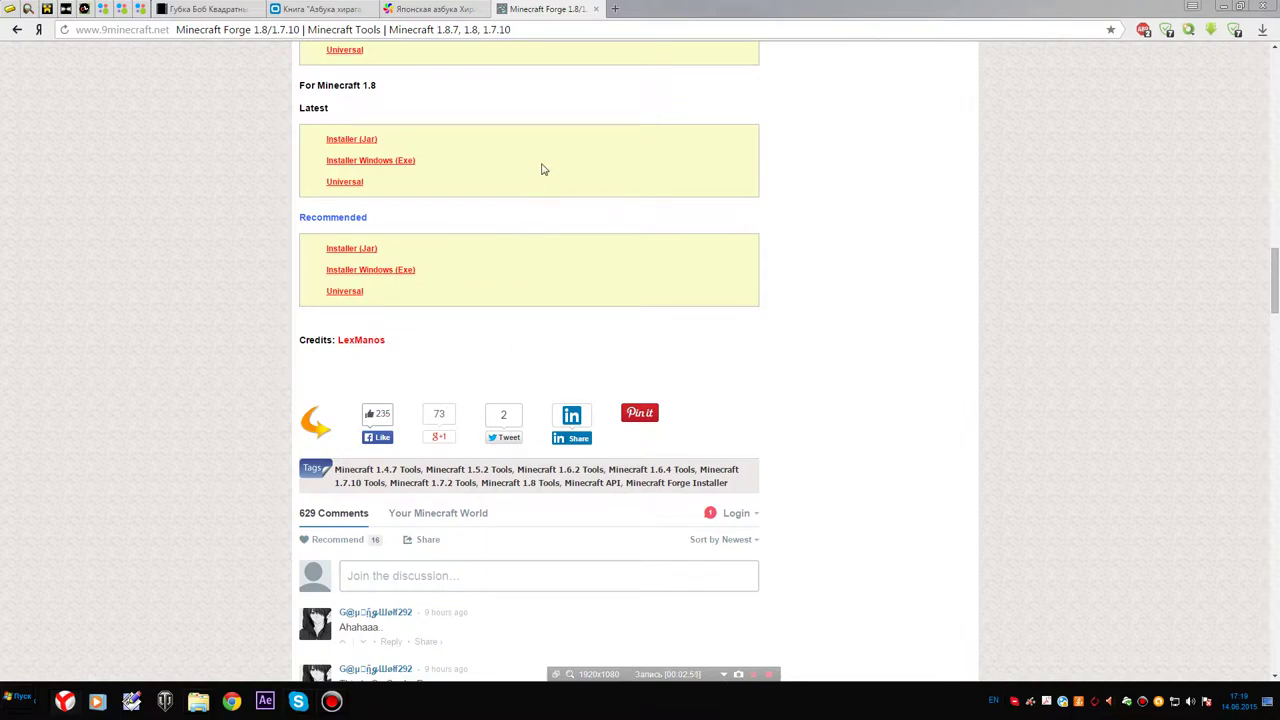
scroll(587, 228, down, 1)
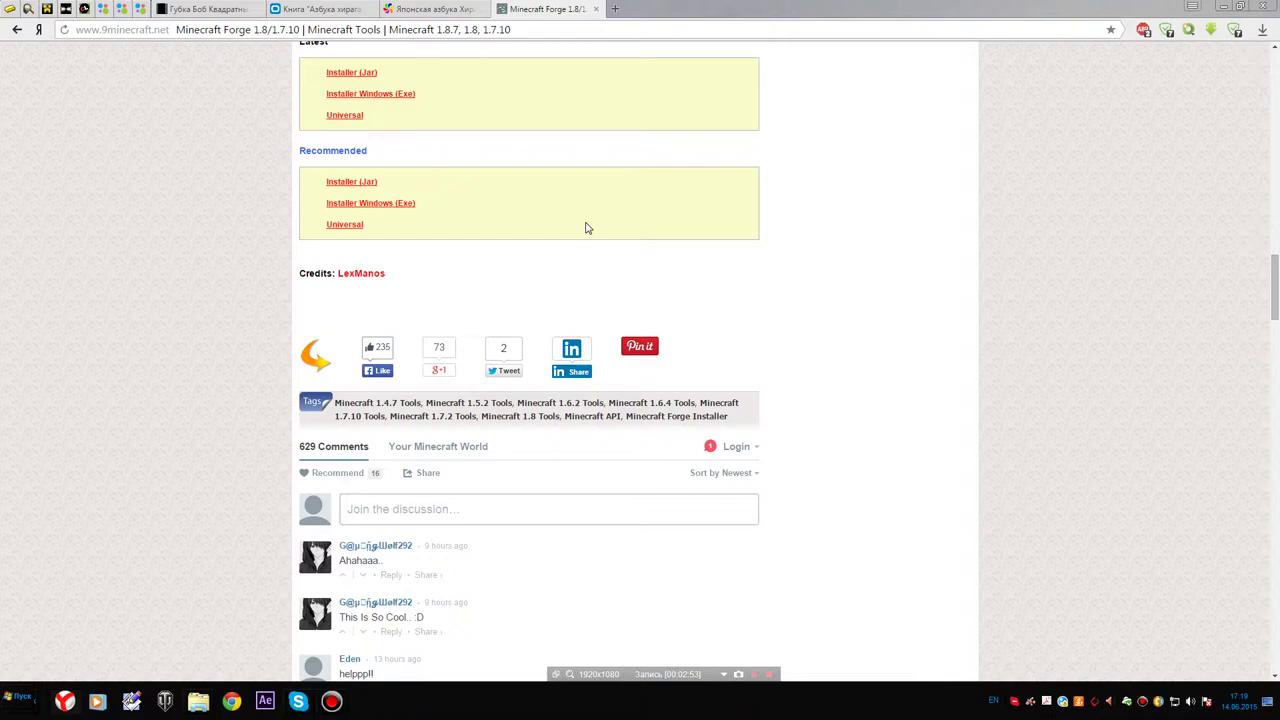
scroll(587, 228, up, 1)
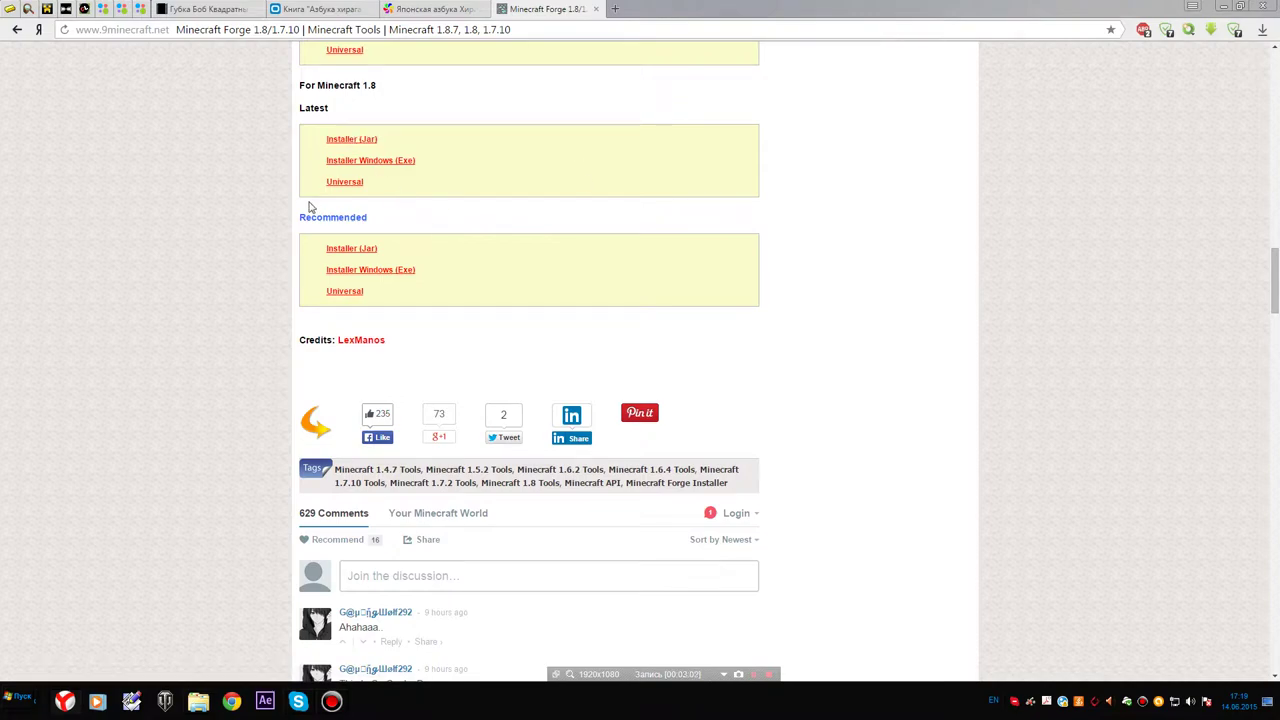
drag(299, 217, 370, 220)
Minimize the browser, move the forge 1.8 installer to the desktop's upper edge, refresh the desktop, and reposition the minecraft-verex window clear of it
click(1221, 6)
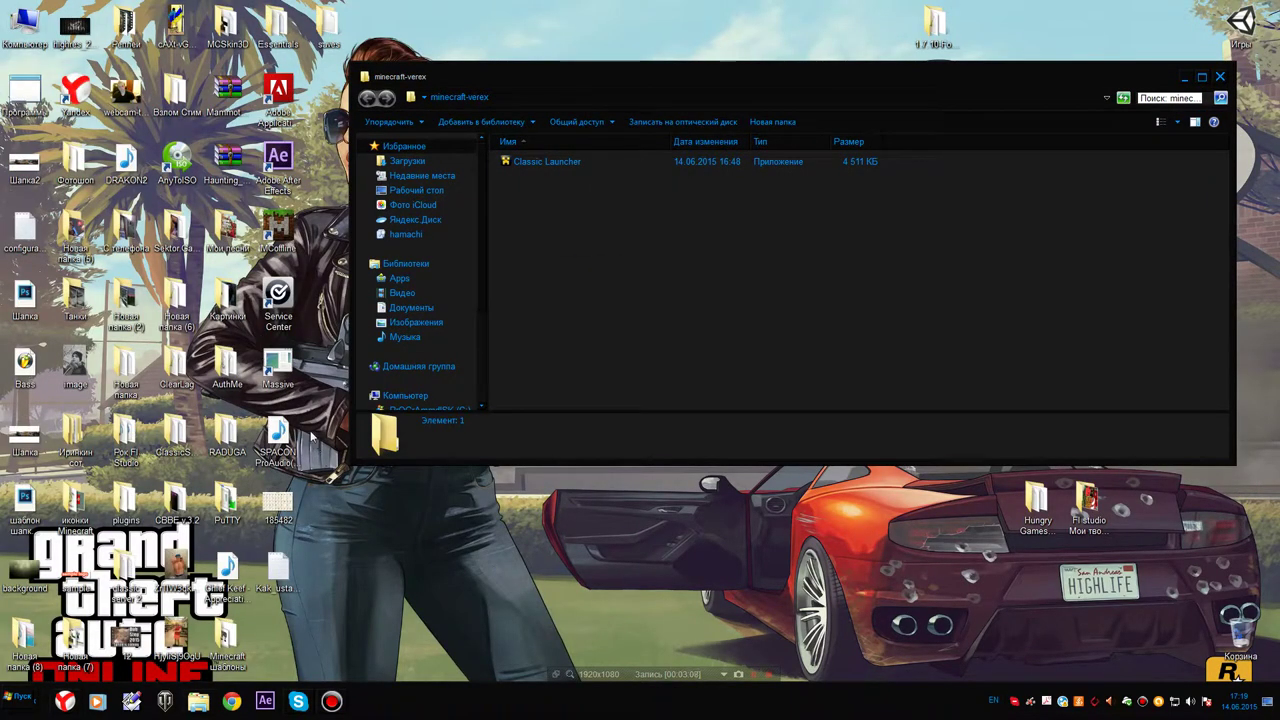
drag(481, 52, 549, 280)
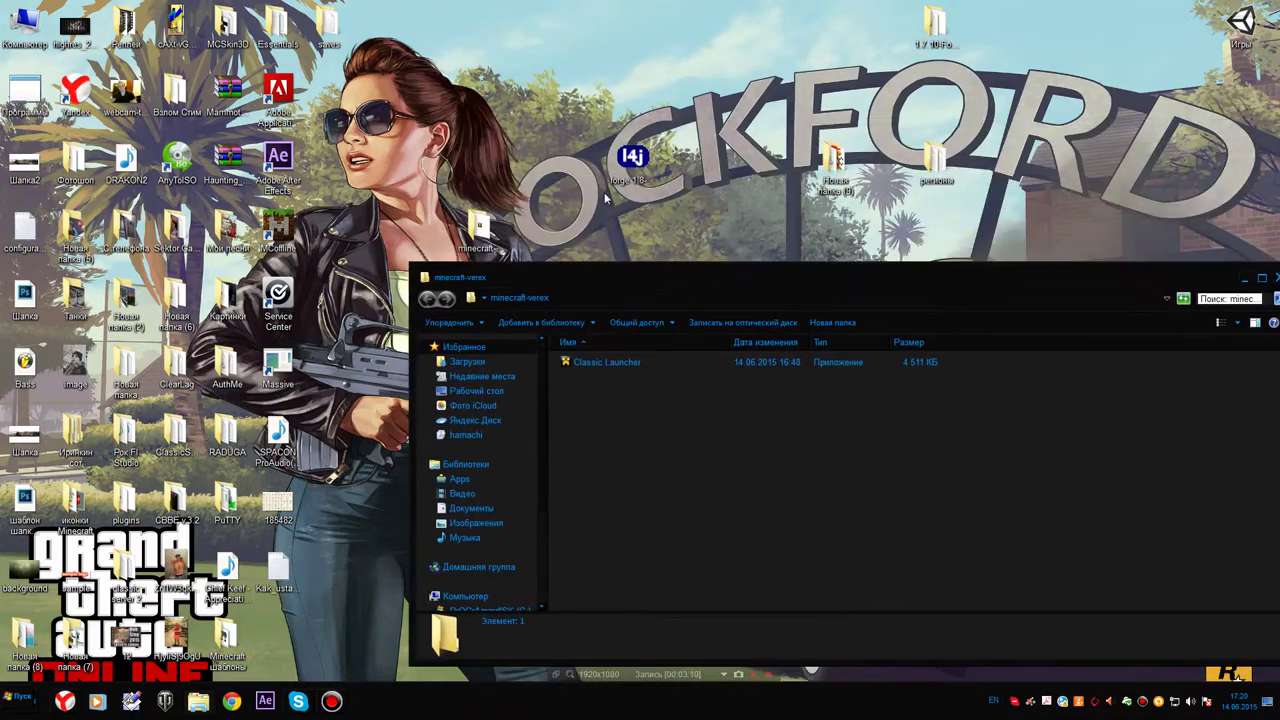
drag(519, 104, 487, 47)
right_click(512, 107)
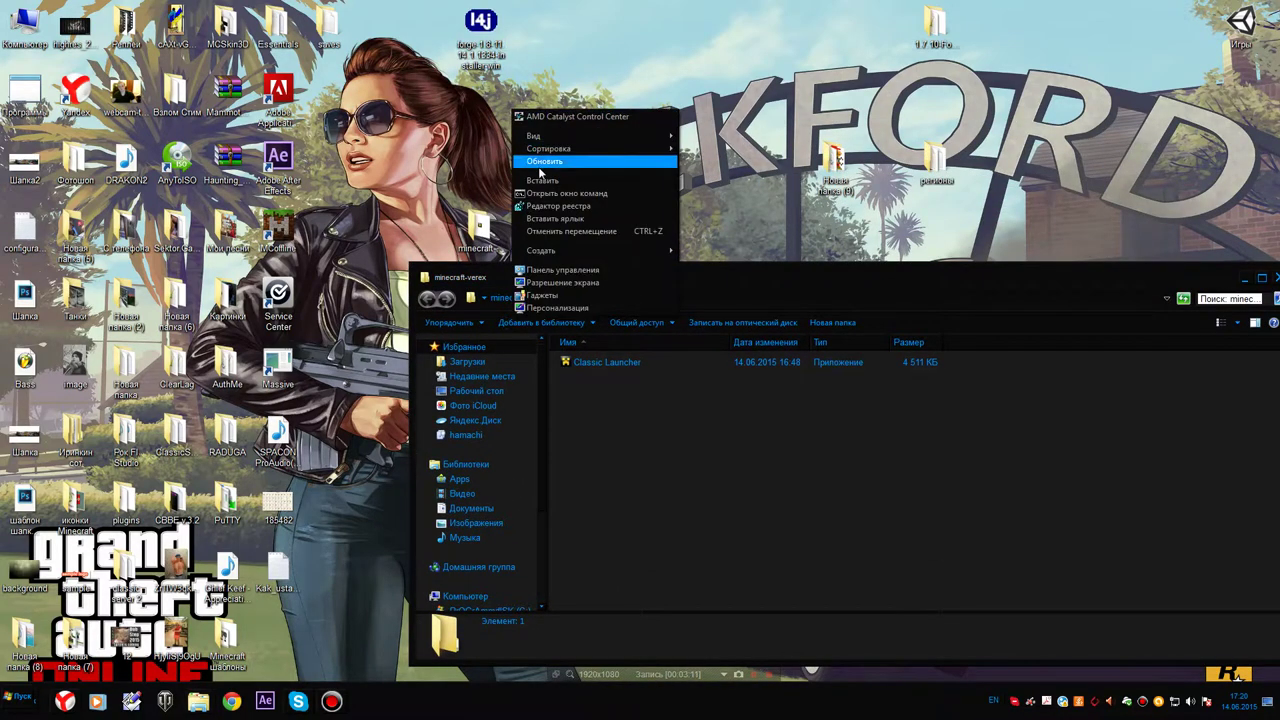
click(541, 162)
drag(554, 277, 719, 79)
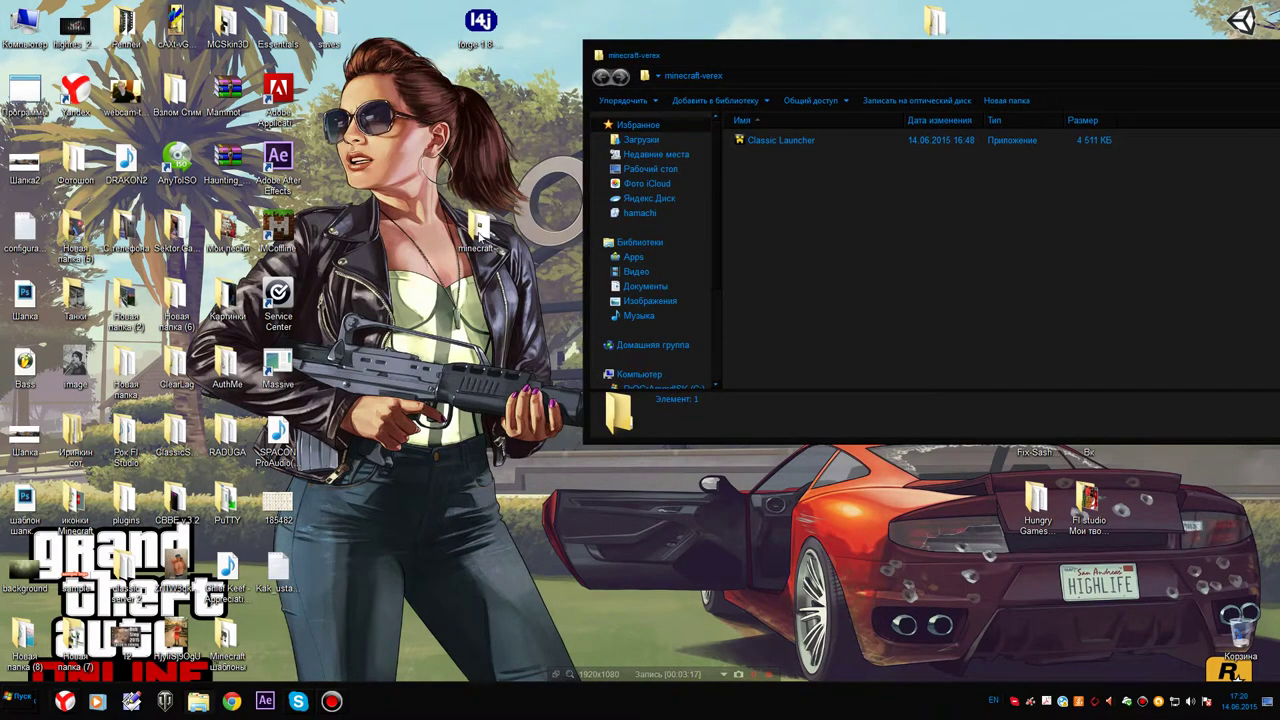
drag(740, 55, 547, 120)
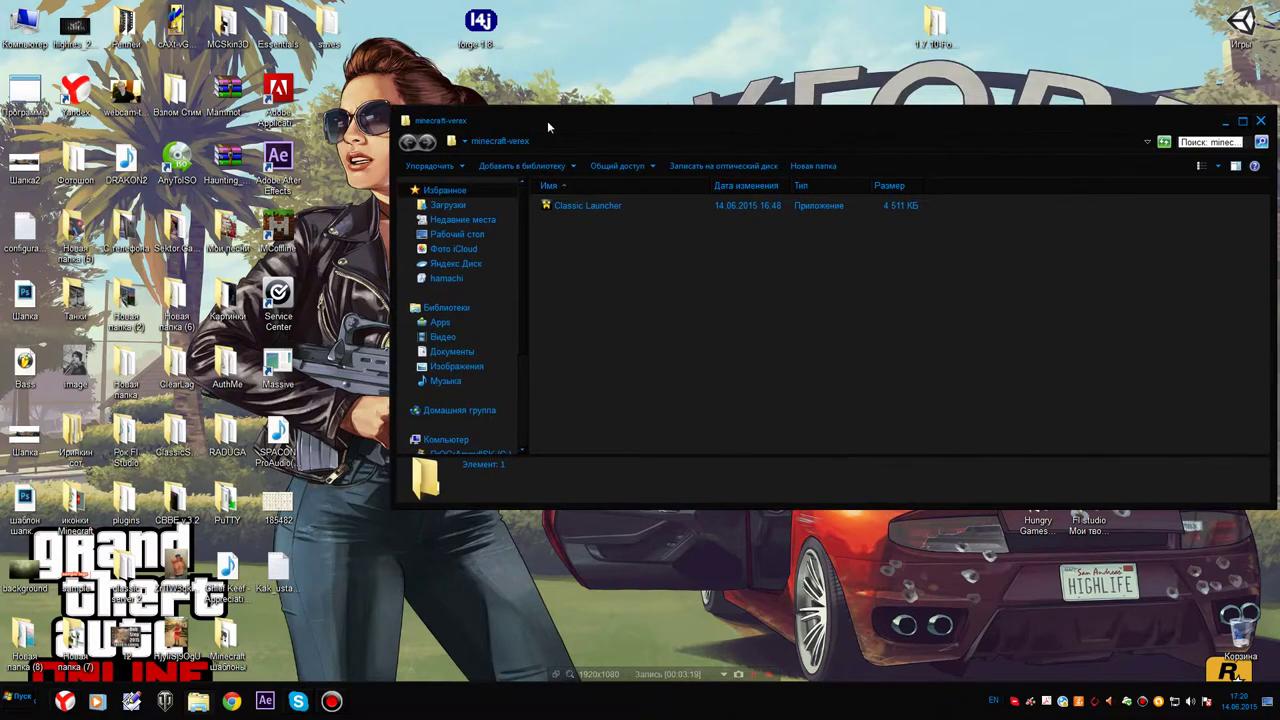
Launch Classic Launcher from the minecraft-verex folder, minimize the browser, and log in with the prefilled username
click(584, 205)
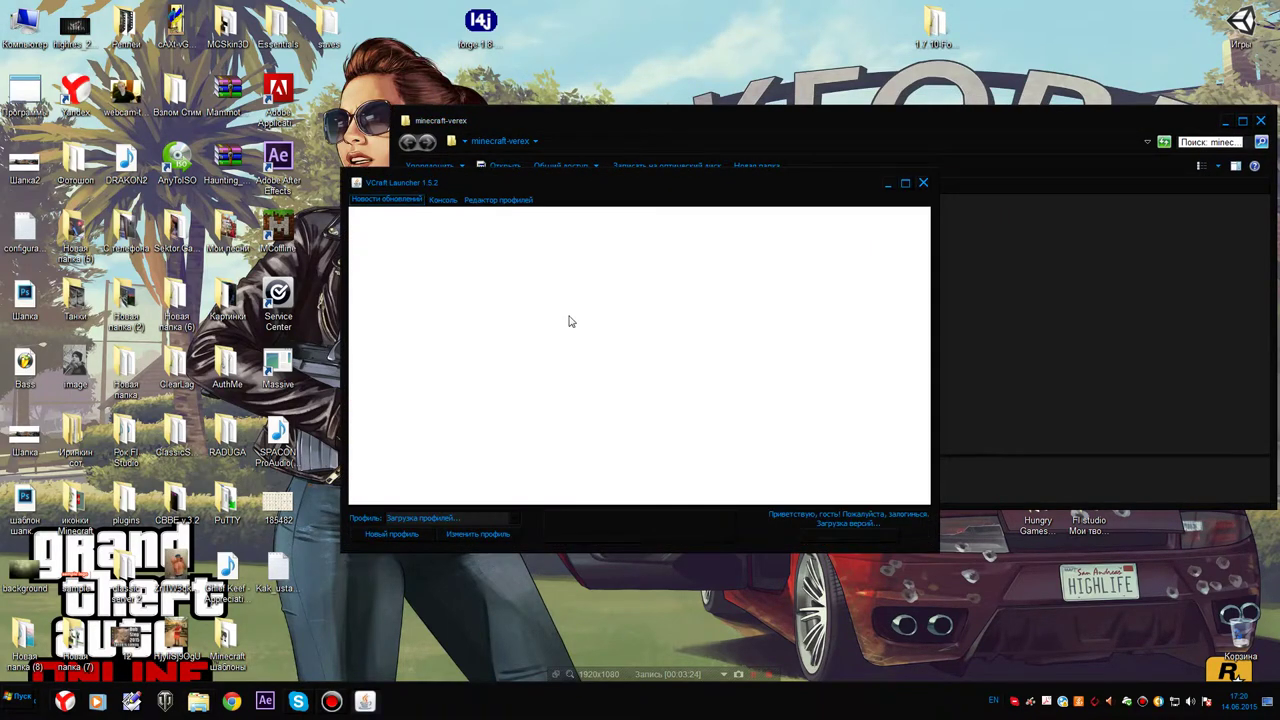
key(alt+Tab)
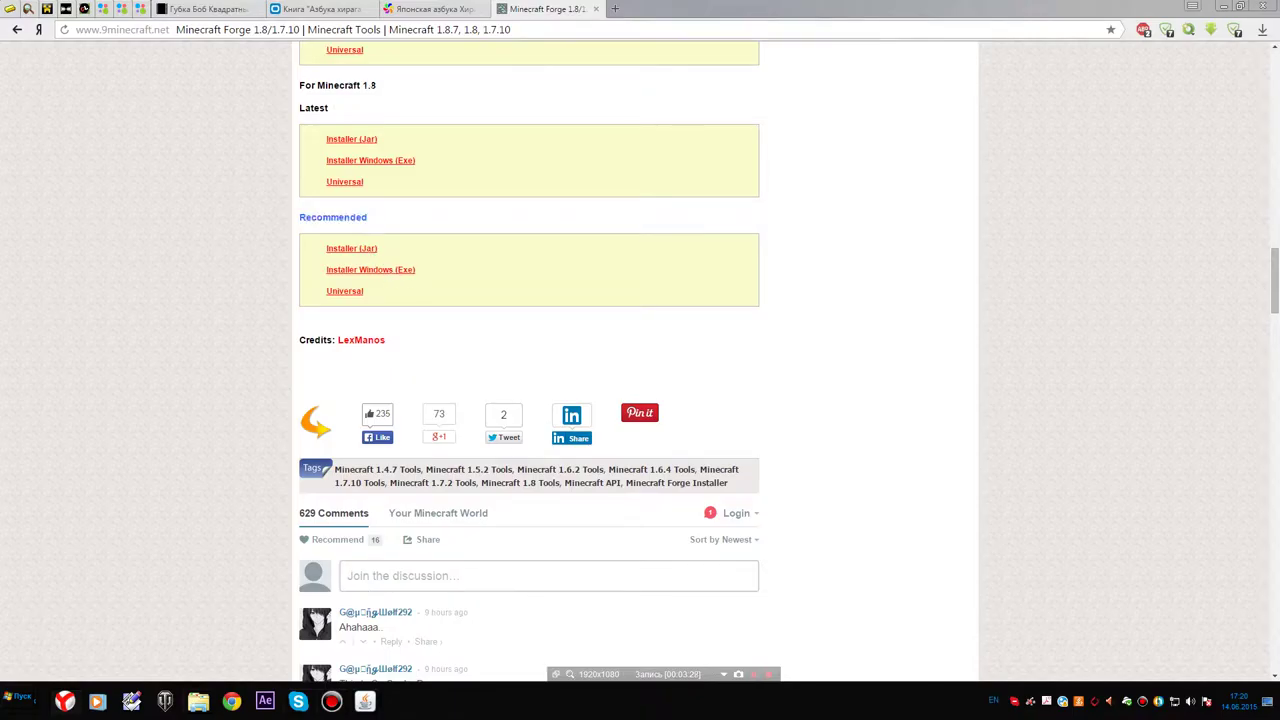
click(1222, 6)
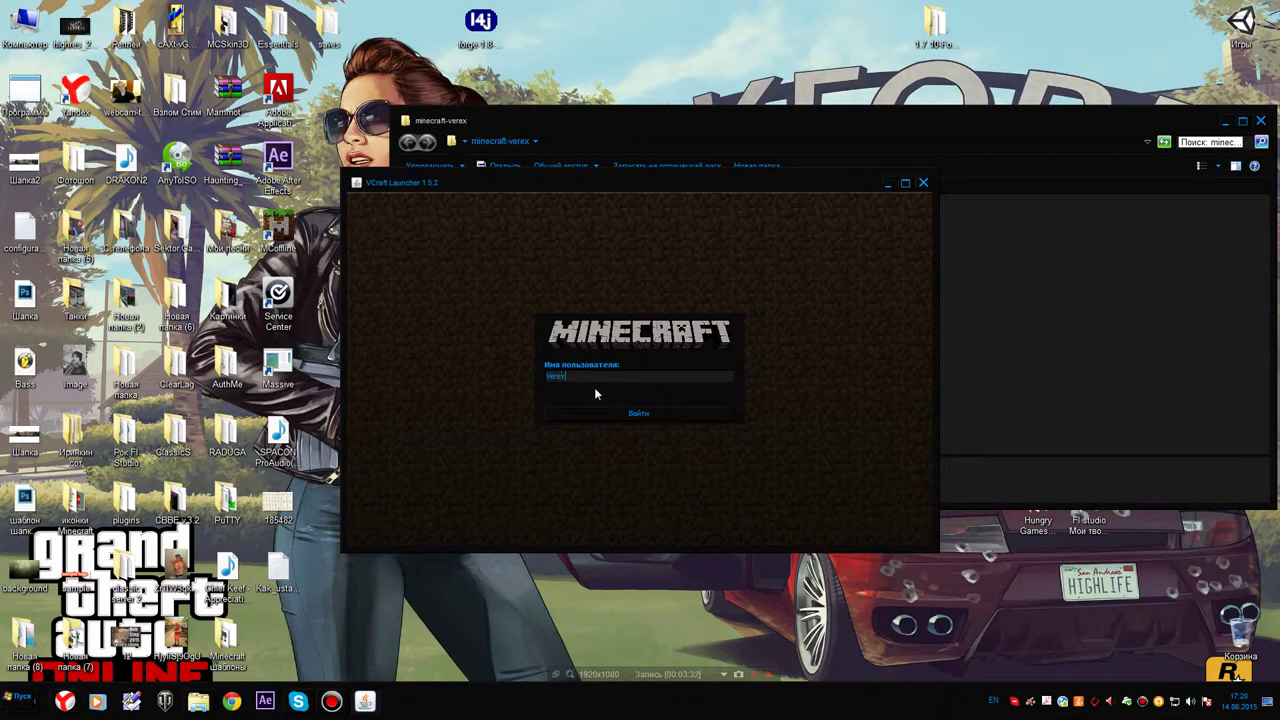
click(615, 413)
Open the current launcher profile for editing, browse its version list, and choose "Использовать последнюю версию"
click(473, 538)
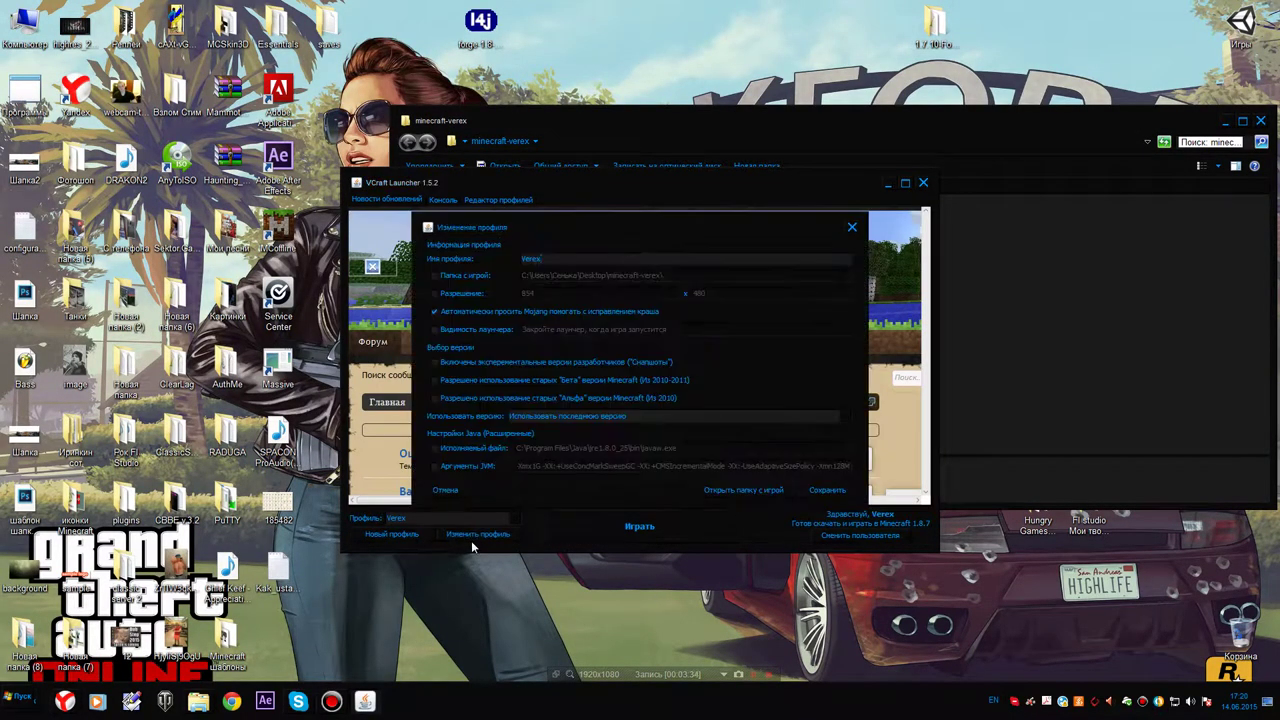
click(611, 419)
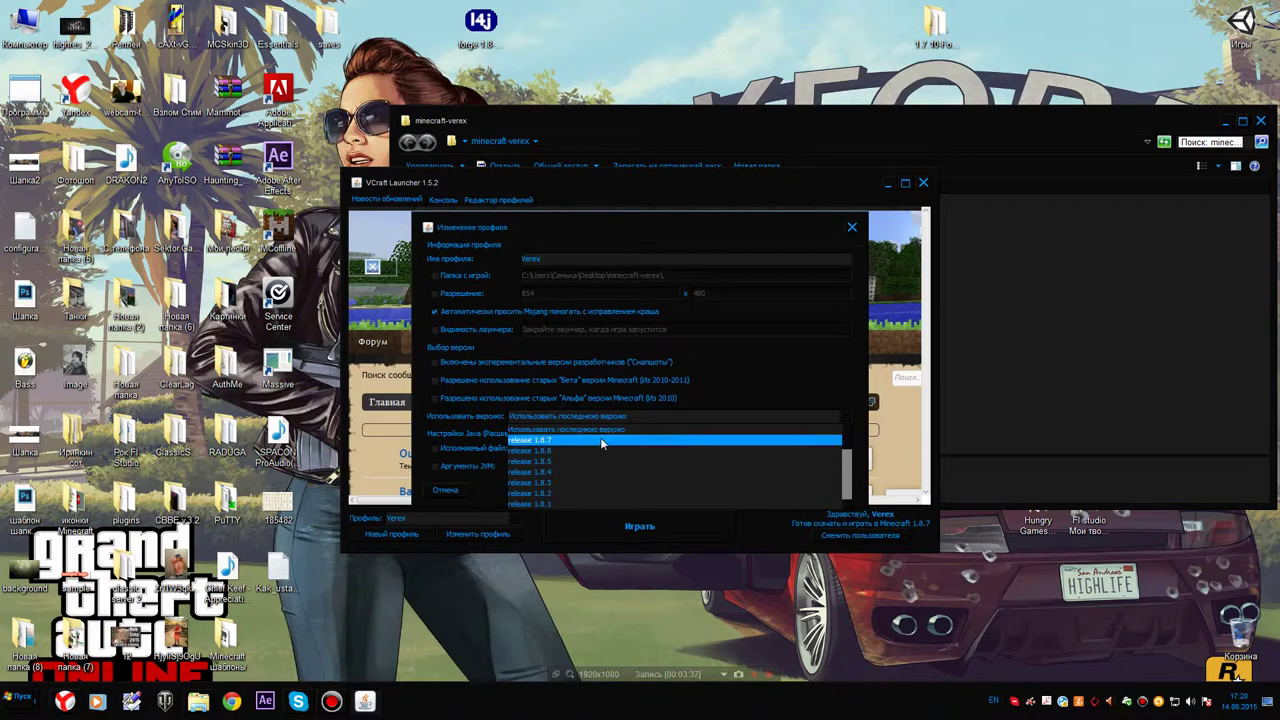
scroll(598, 442, up, 1)
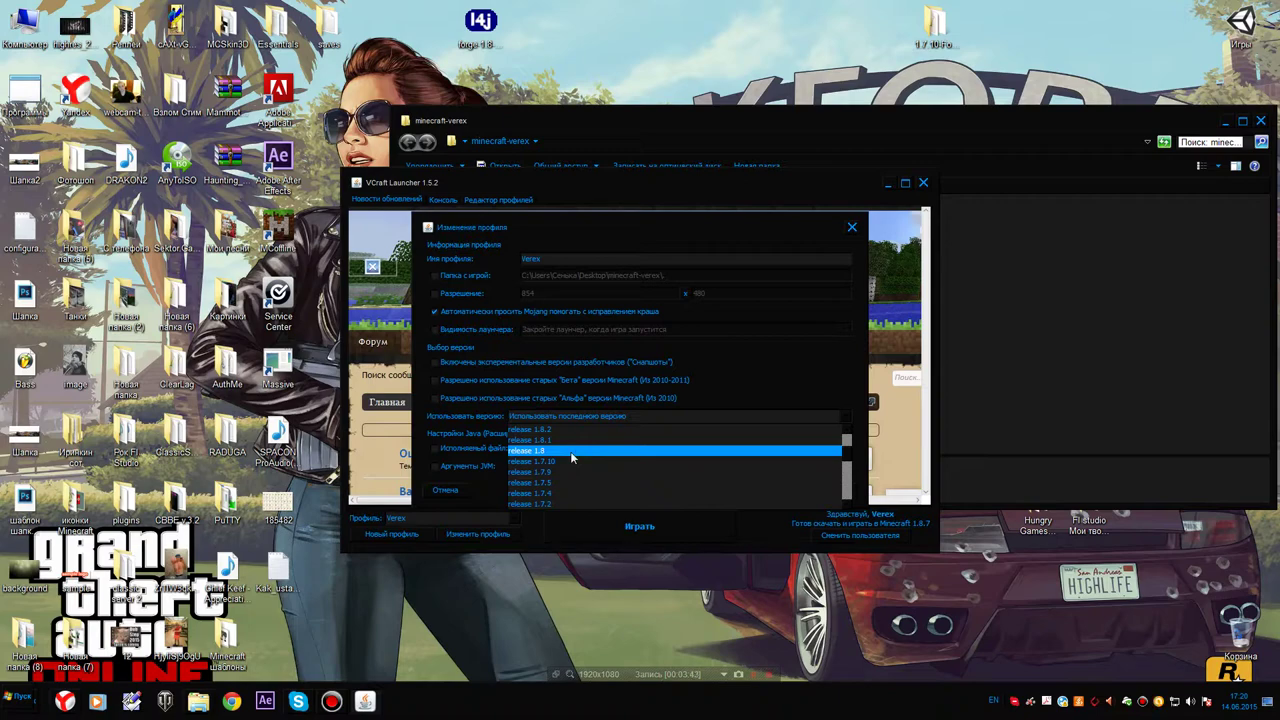
click(553, 427)
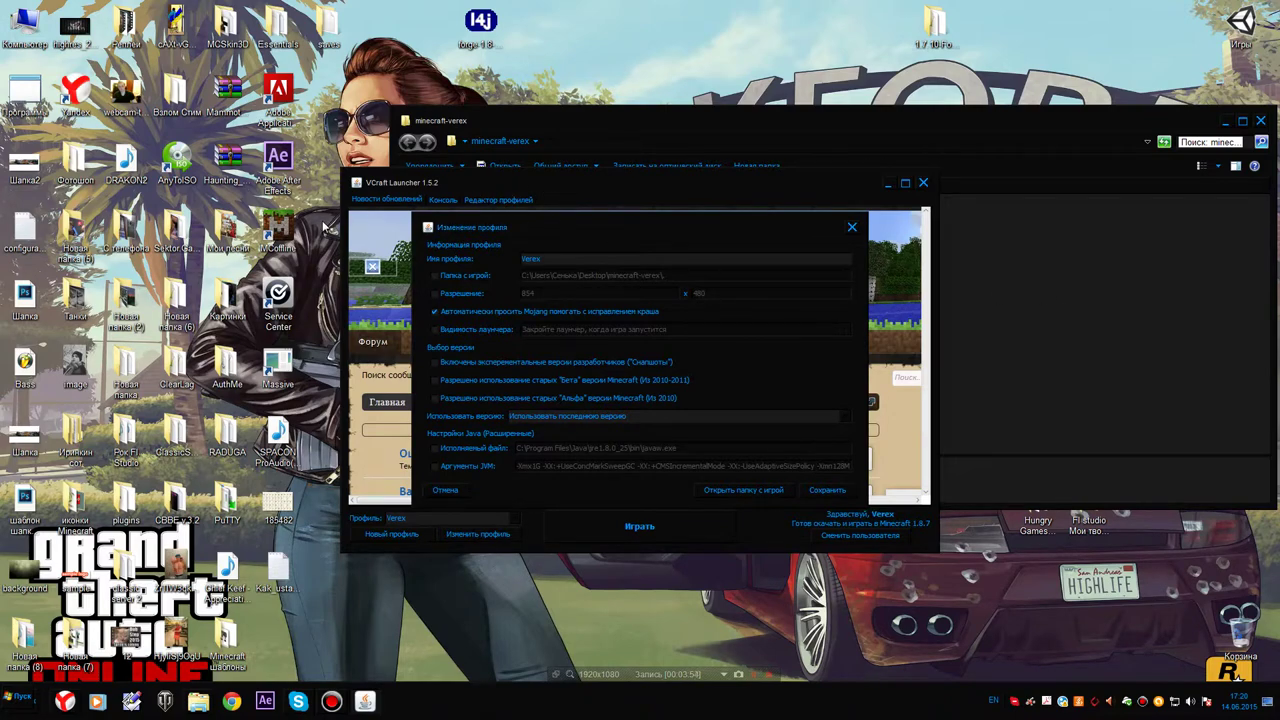
Move the minecraft-verex folder window farther from the launcher and return to the profile editing dialog
click(440, 122)
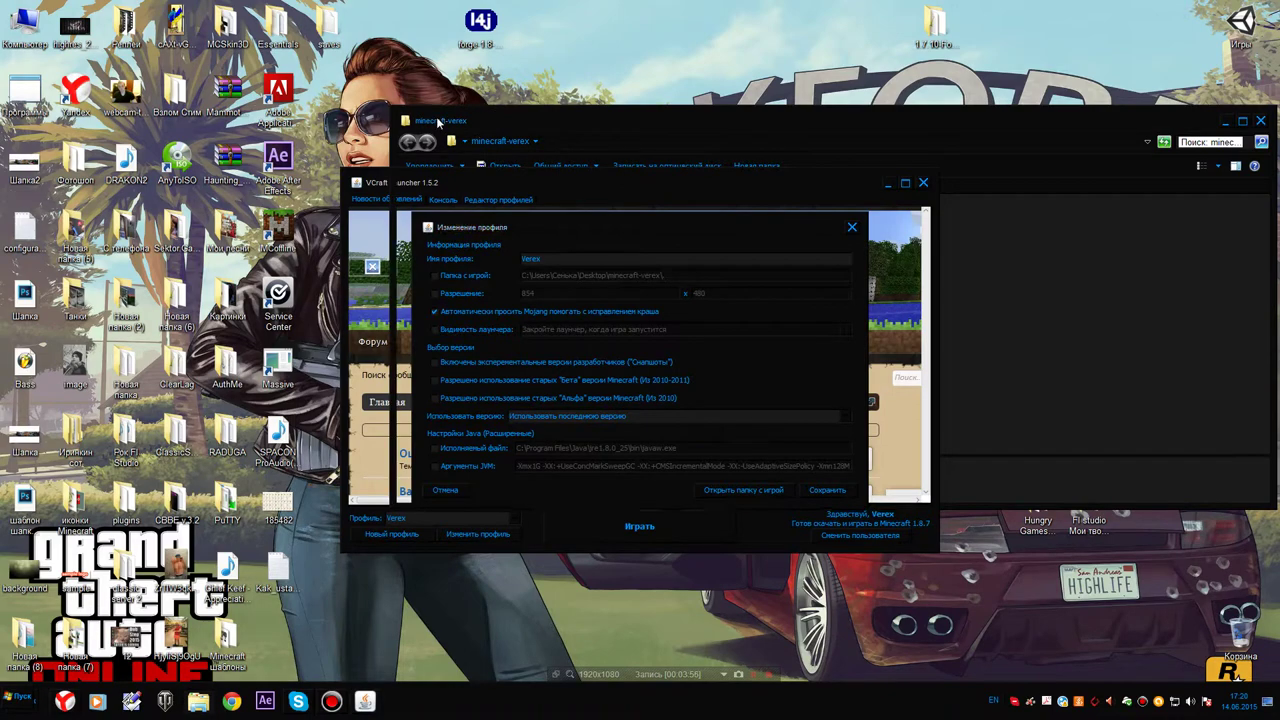
drag(452, 127, 582, 98)
click(476, 182)
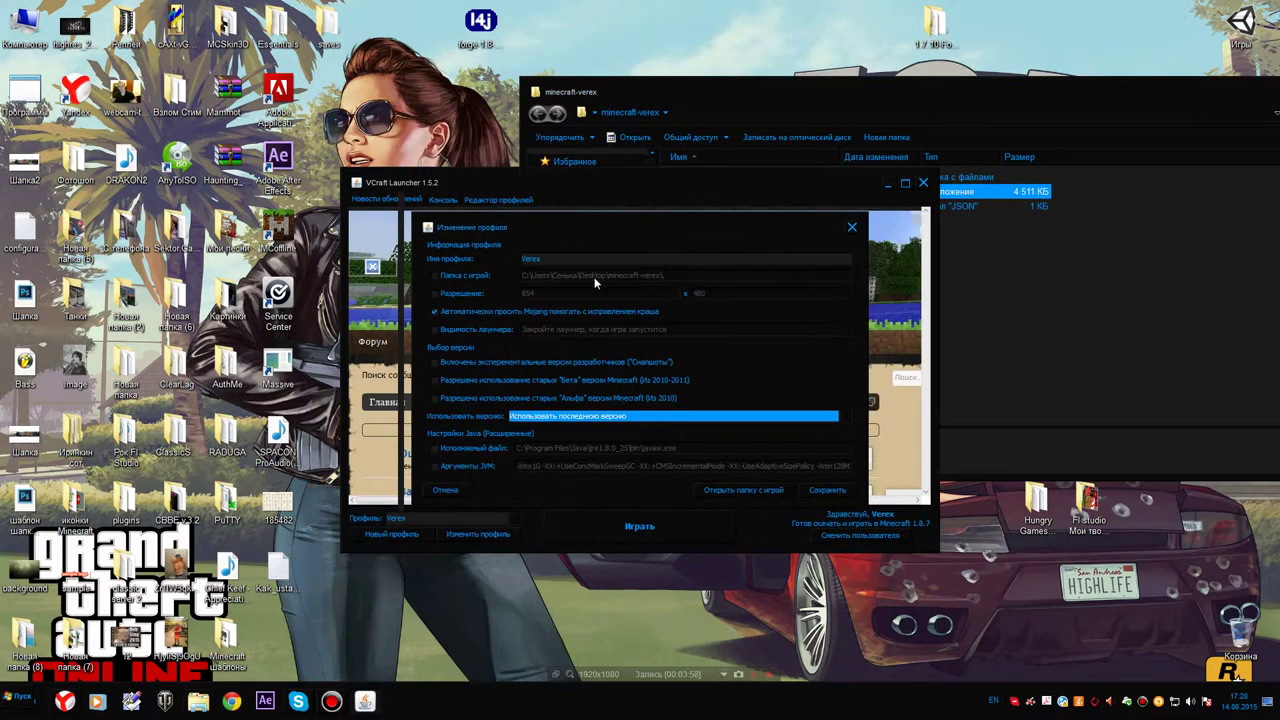
Set the launcher profile's game version to release 1.8 and save the profile
click(639, 425)
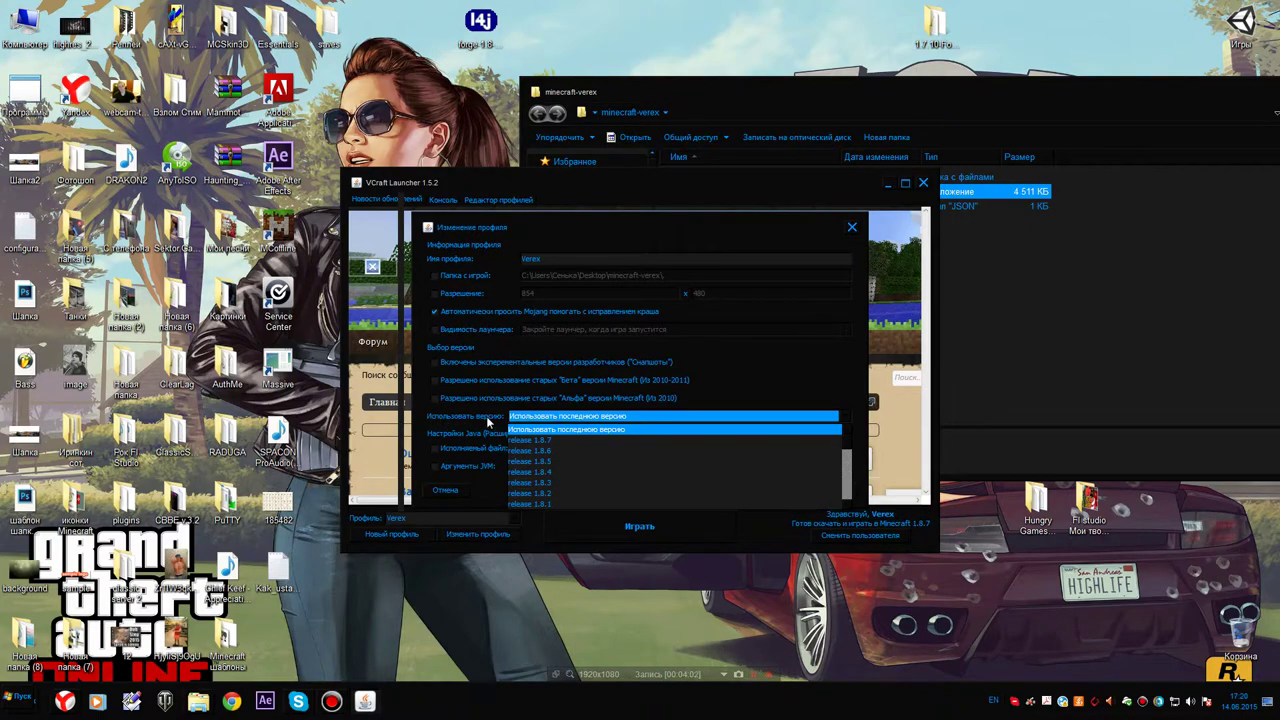
scroll(574, 460, down, 1)
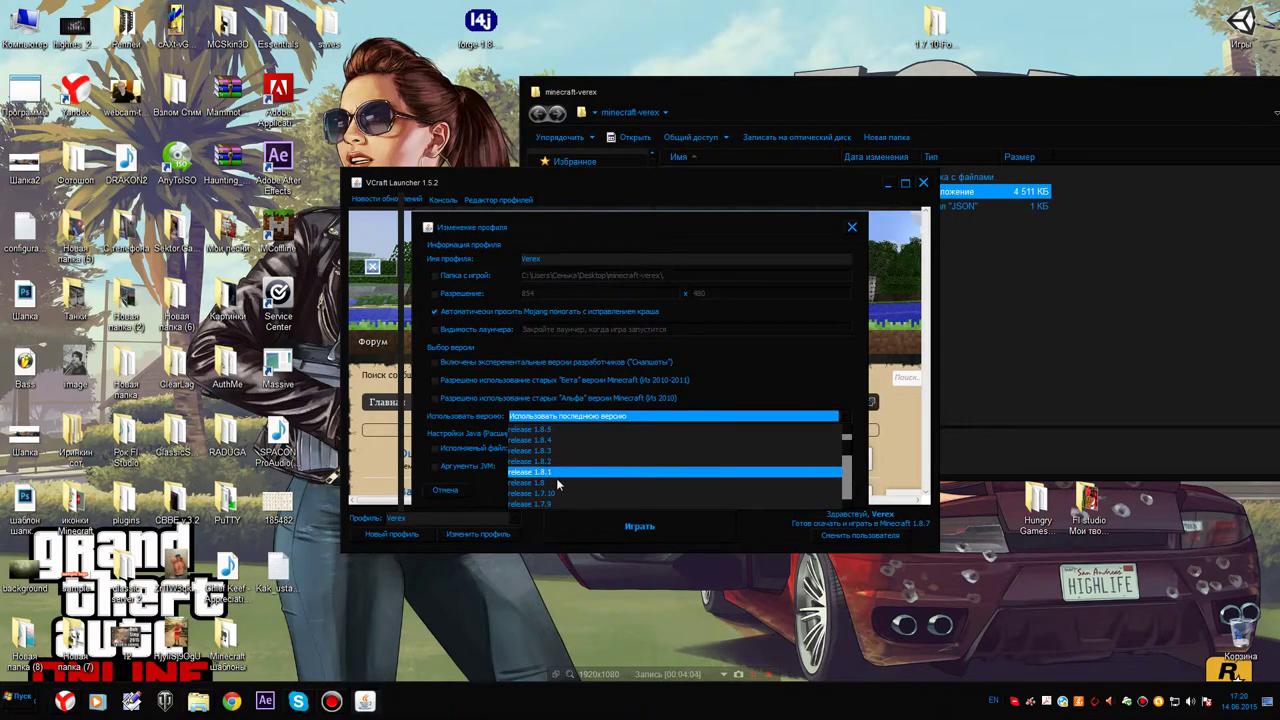
click(557, 480)
click(818, 488)
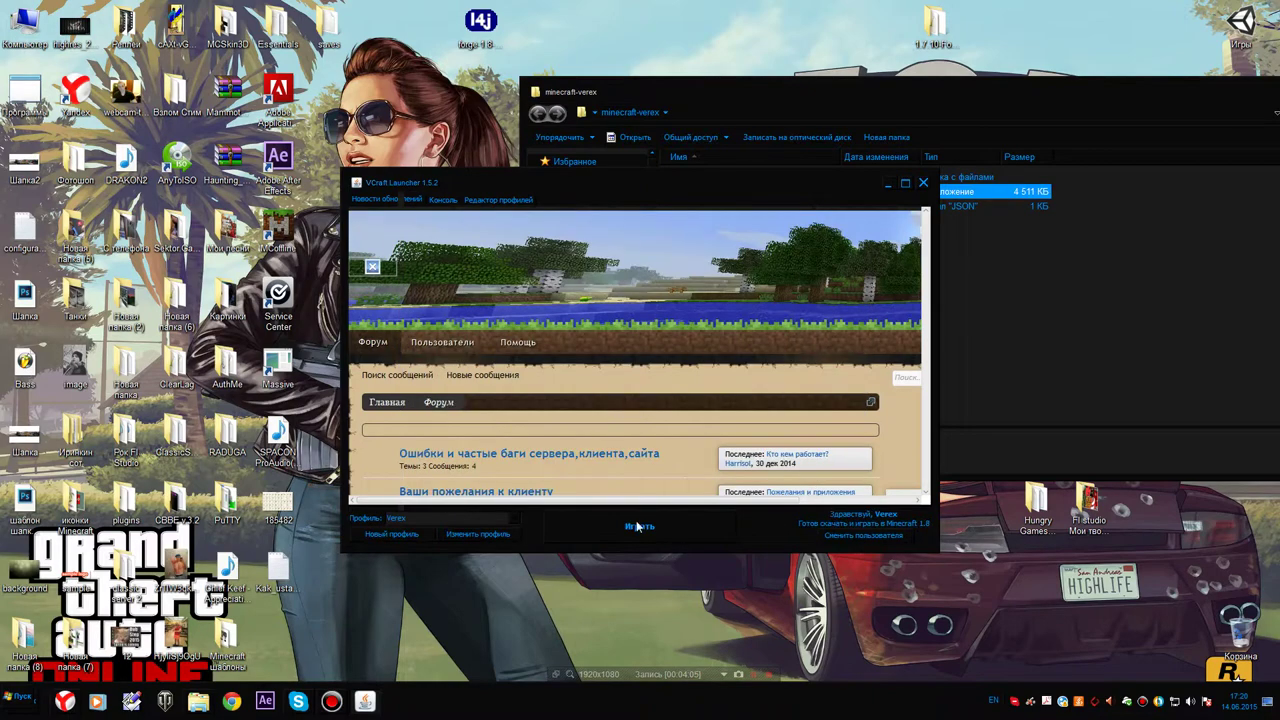
Start the game download for Minecraft 1.8 and refresh the minecraft-verex folder while it runs
key(Return)
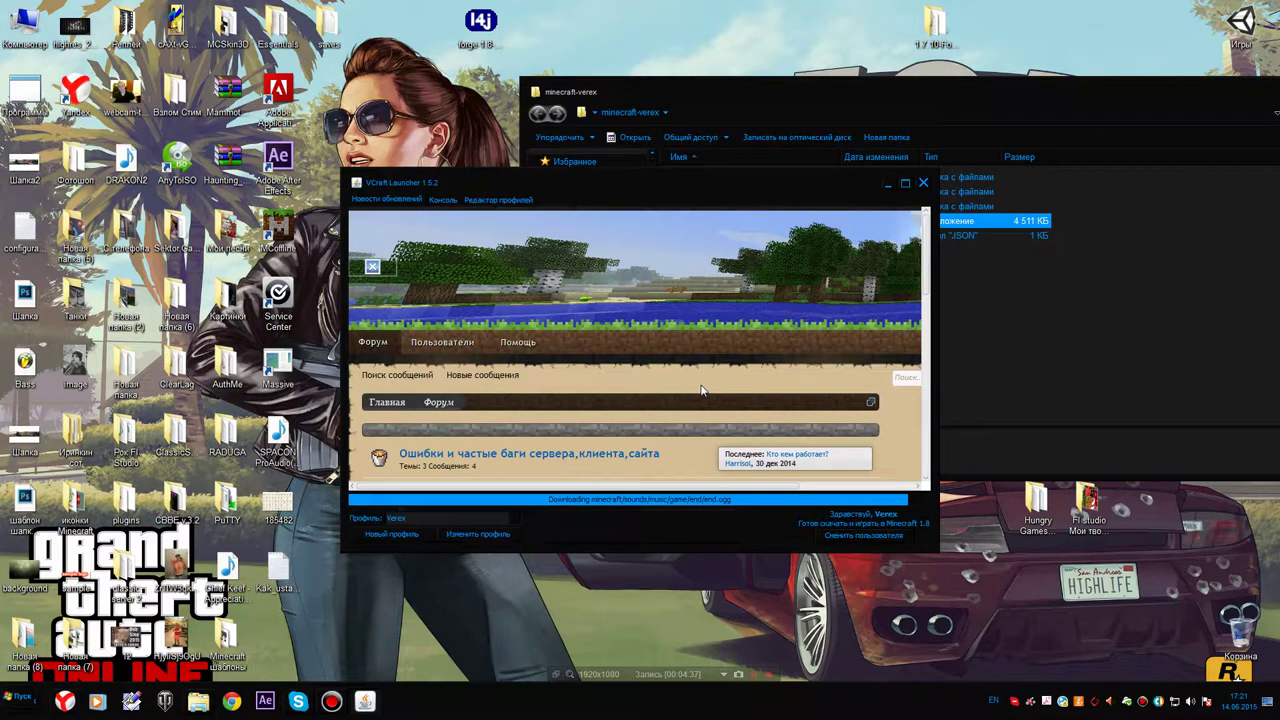
click(1159, 313)
right_click(778, 315)
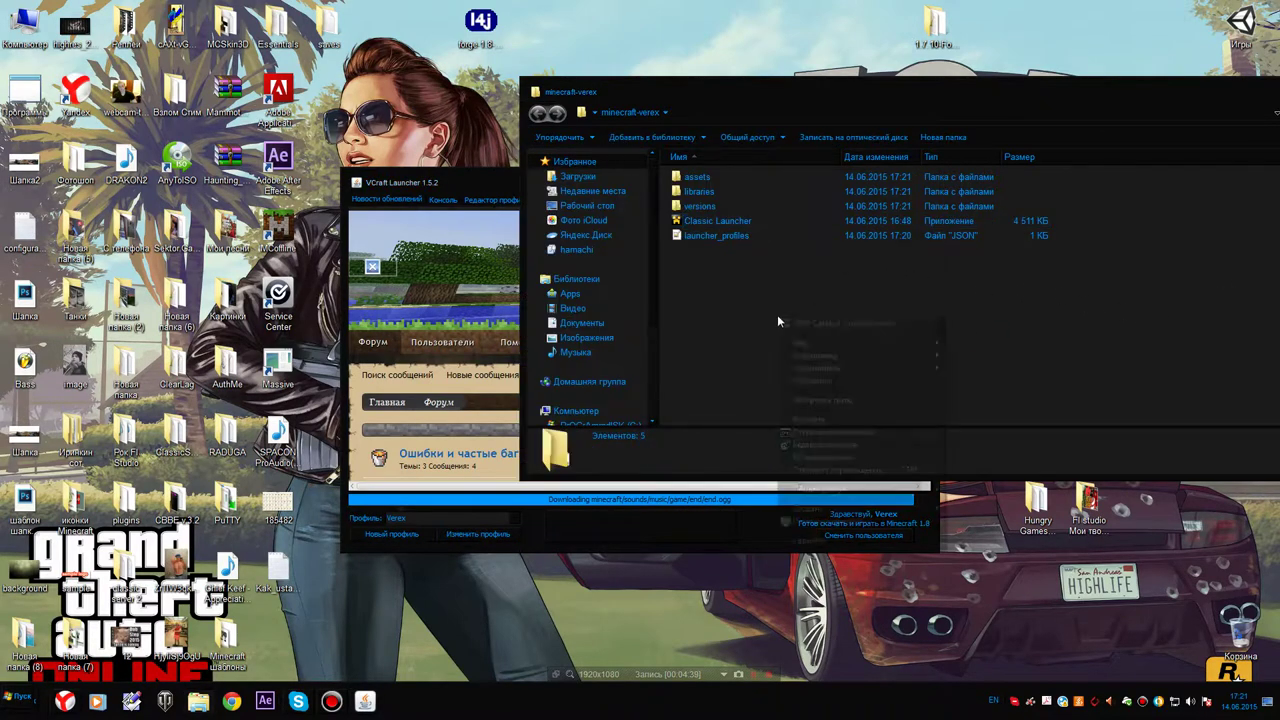
click(805, 381)
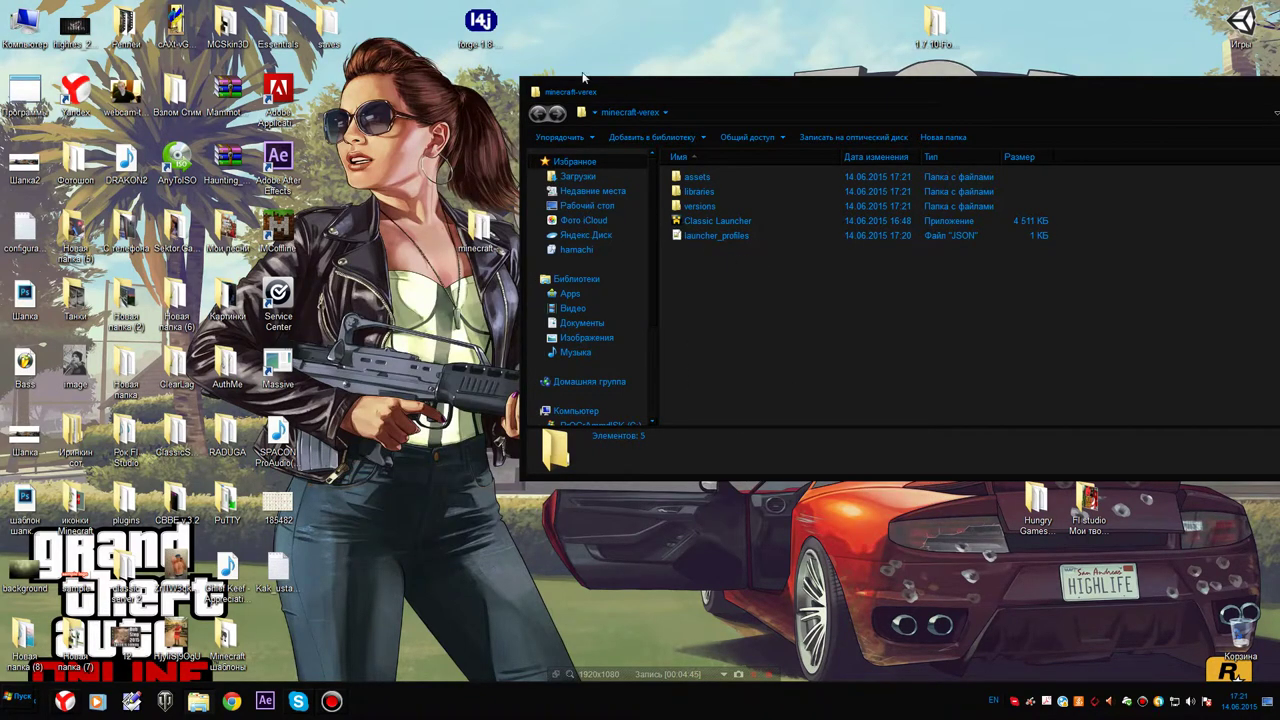
Reposition the minecraft-verex folder window and bring the starting Minecraft 1.8 window in front of it
drag(592, 92, 476, 88)
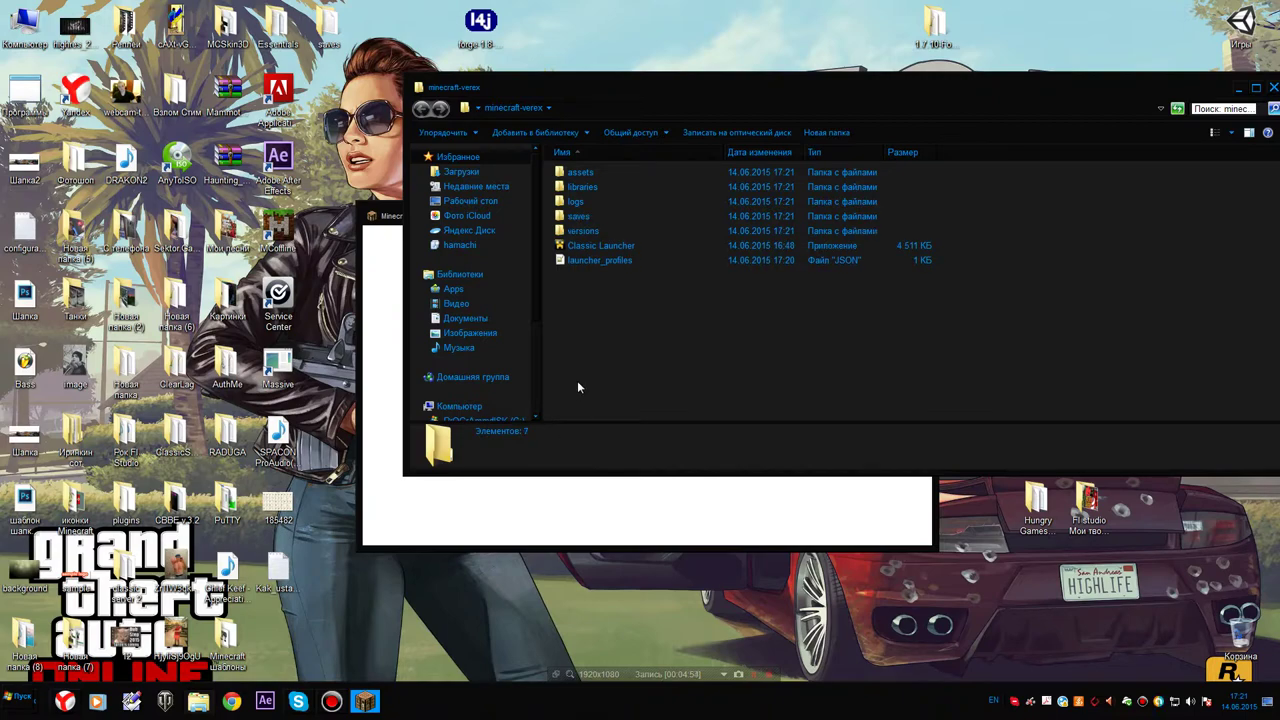
click(517, 504)
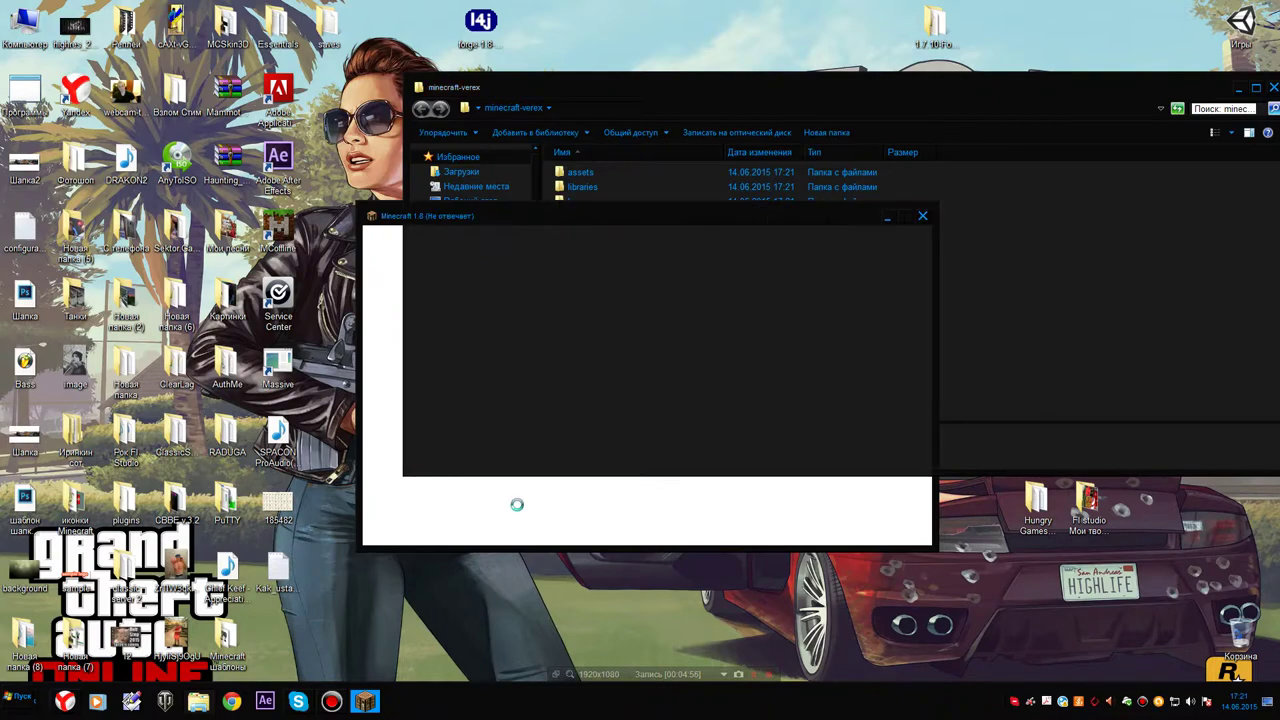
click(577, 494)
click(626, 516)
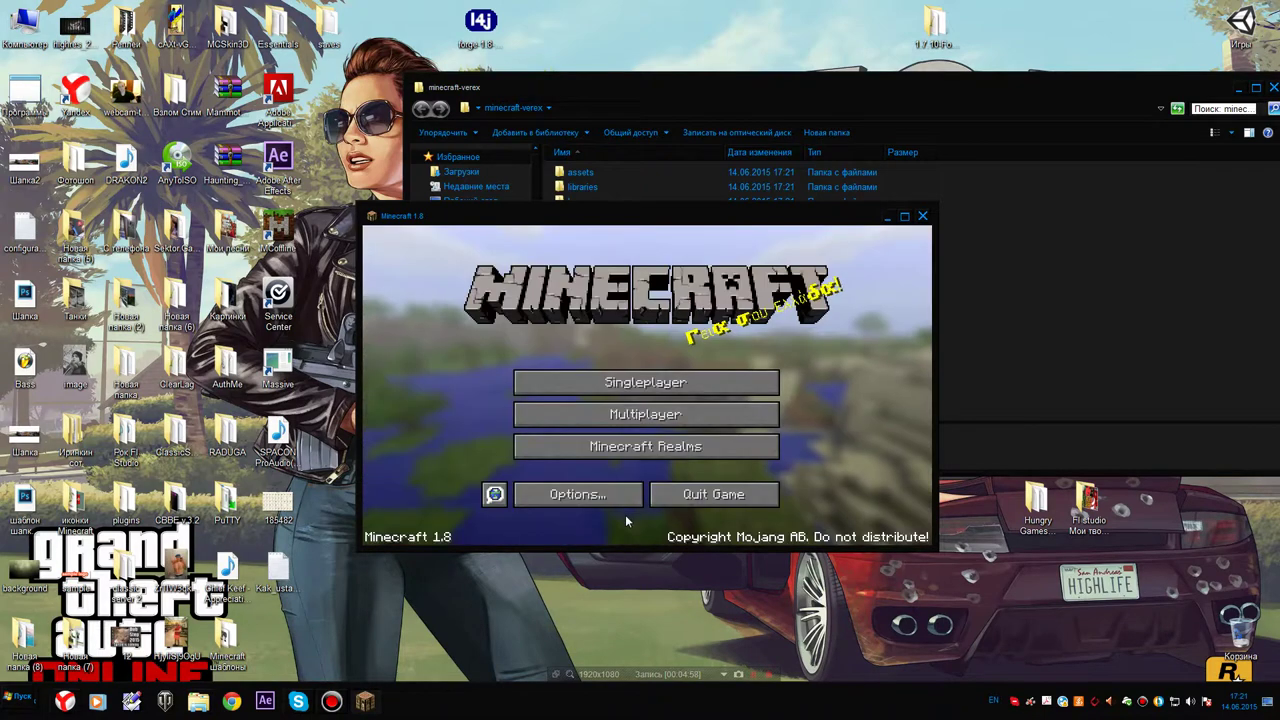
Set the Minecraft language to Русский (Россия) and return to the main menu
click(494, 494)
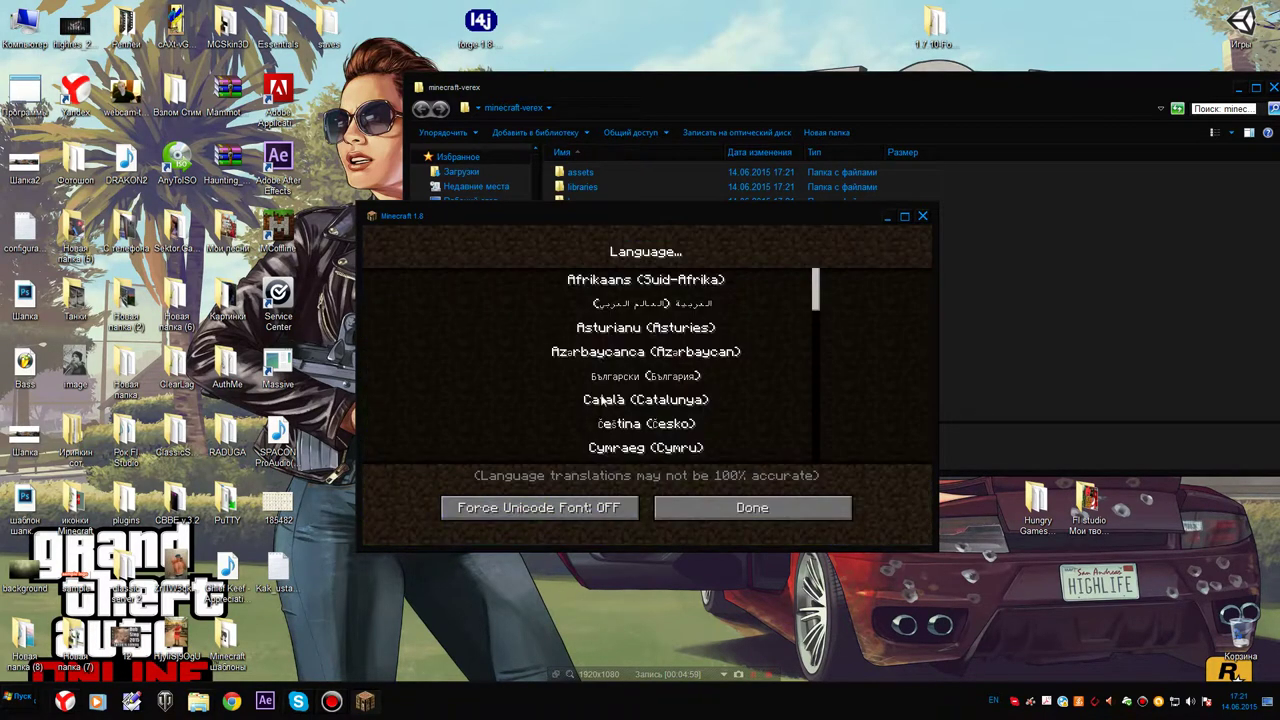
scroll(724, 375, down, 2)
drag(818, 296, 813, 425)
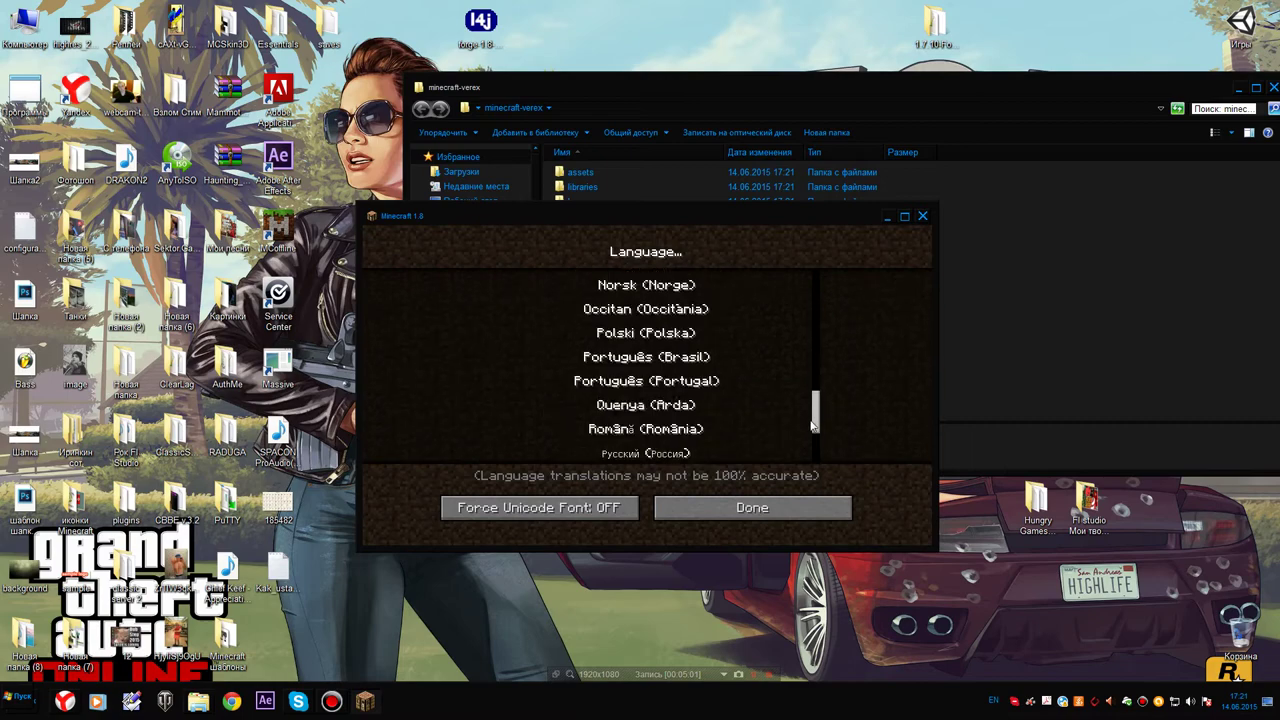
scroll(655, 360, down, 8)
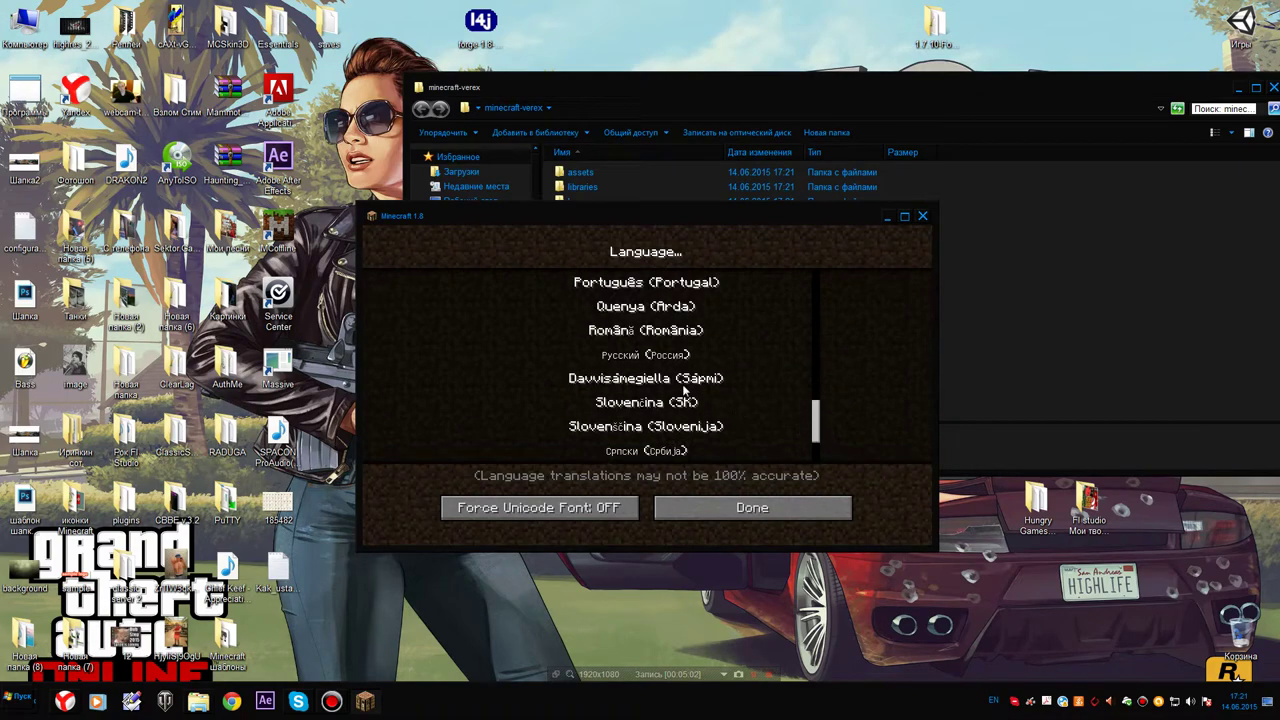
click(748, 516)
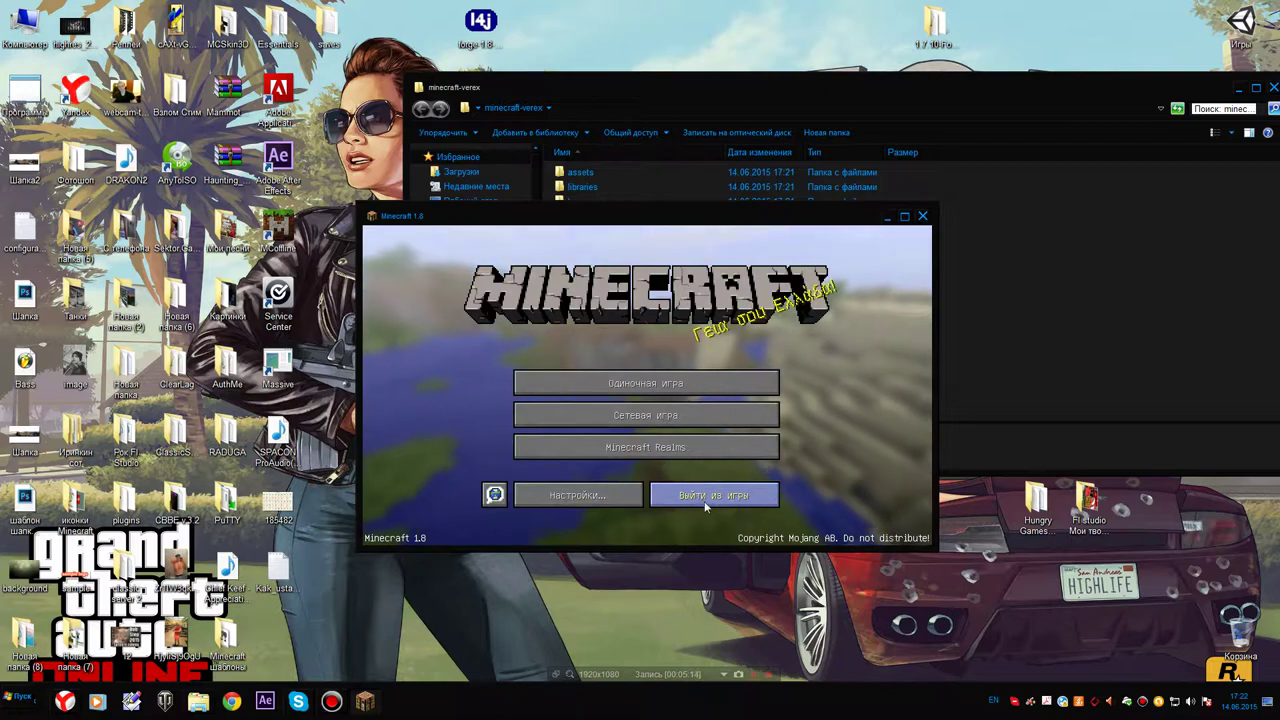
Quit Minecraft, move the minecraft-verex window away from the forge 1.8 installer, and launch that installer from the desktop
click(705, 496)
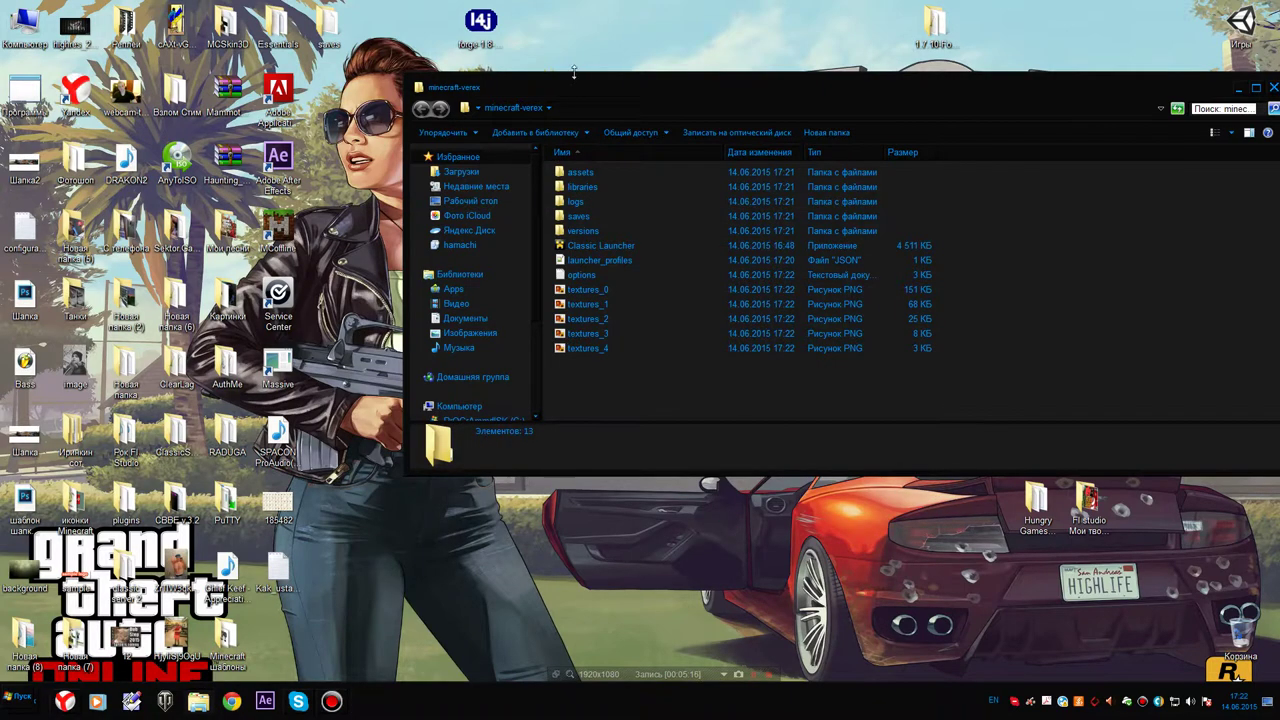
mouse_move(574, 88)
mouse_down()
mouse_move(750, 87)
mouse_move(580, 112)
mouse_up()
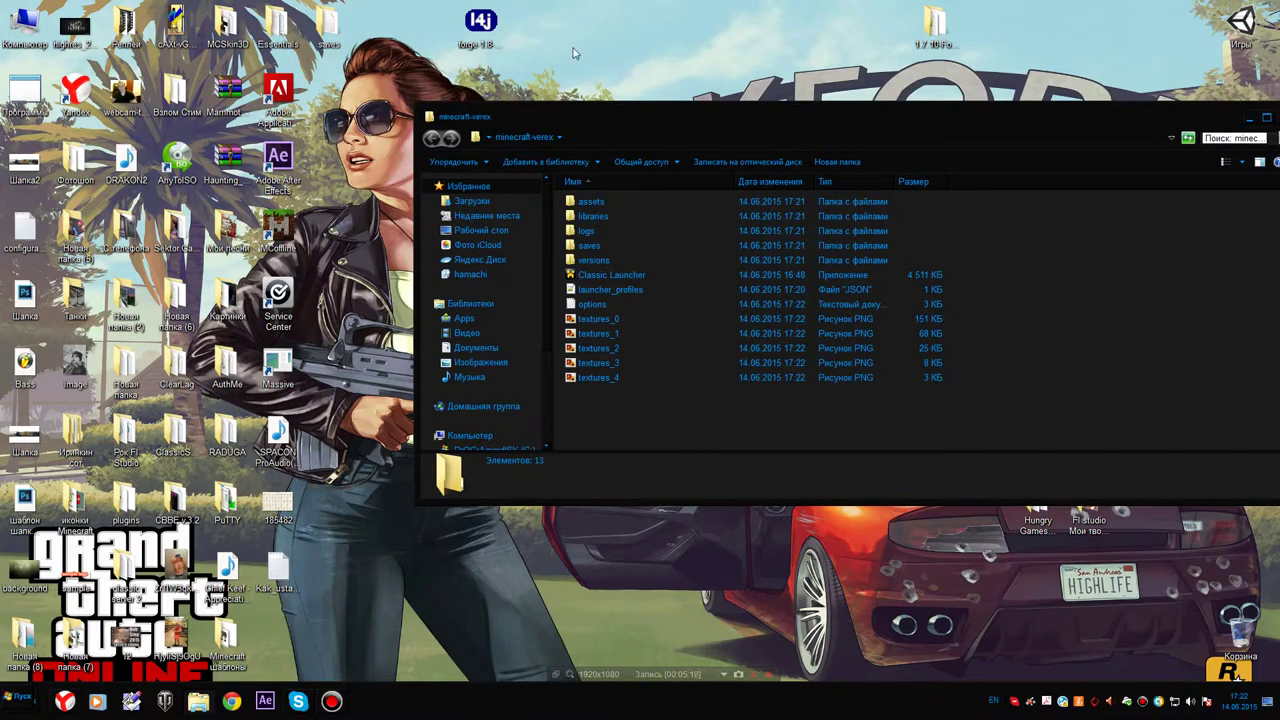
right_click(574, 52)
click(608, 96)
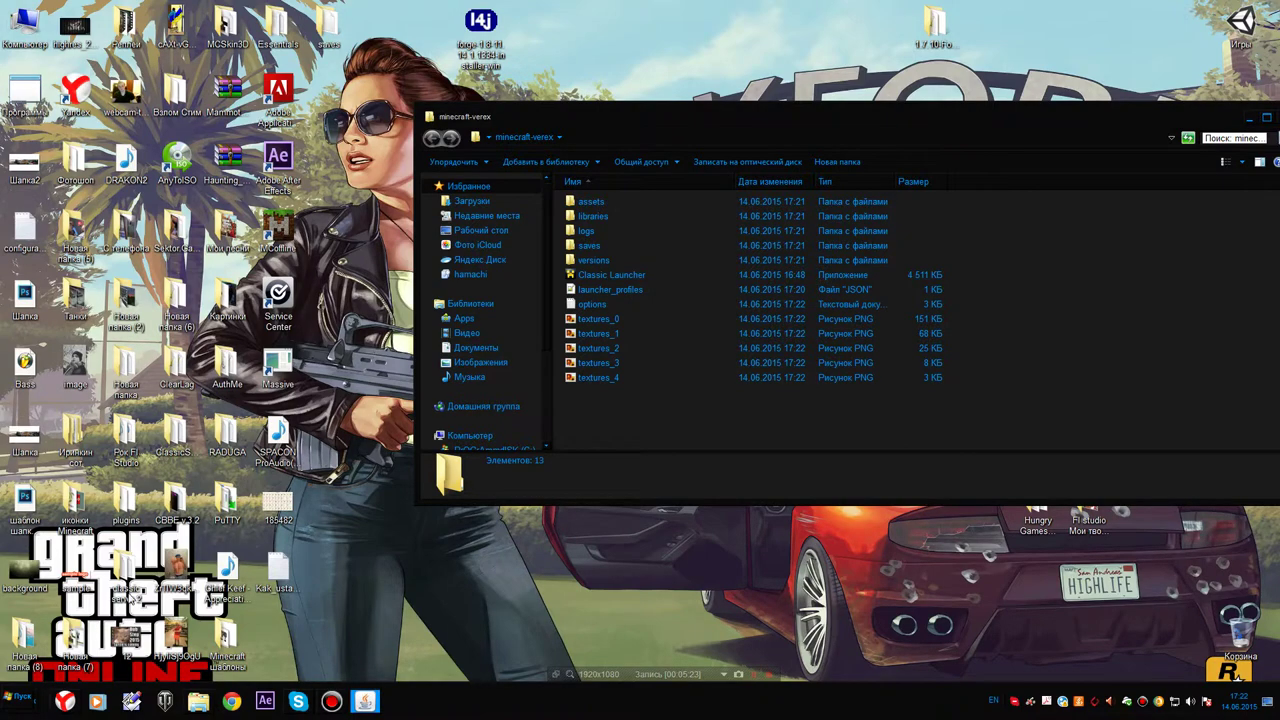
Review the Forge download links by Minecraft version in the browser, then minimize it
click(64, 701)
scroll(471, 220, up, 10)
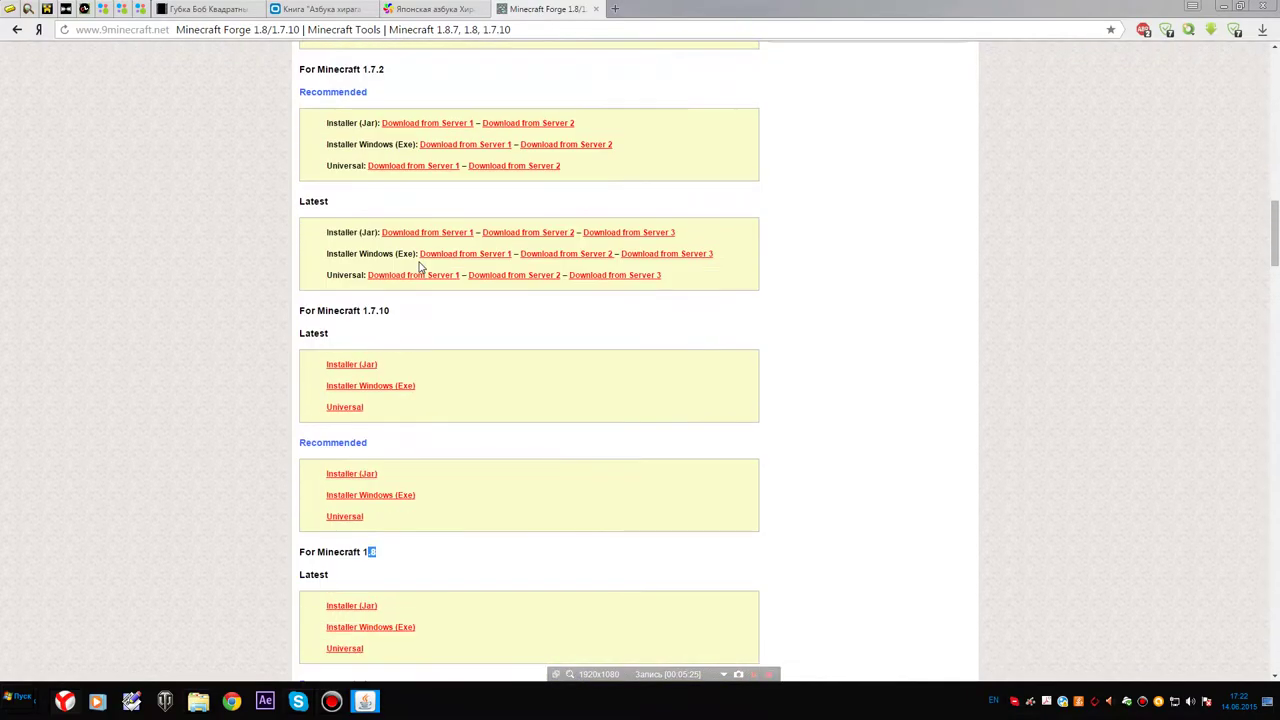
scroll(423, 263, down, 7)
click(1222, 6)
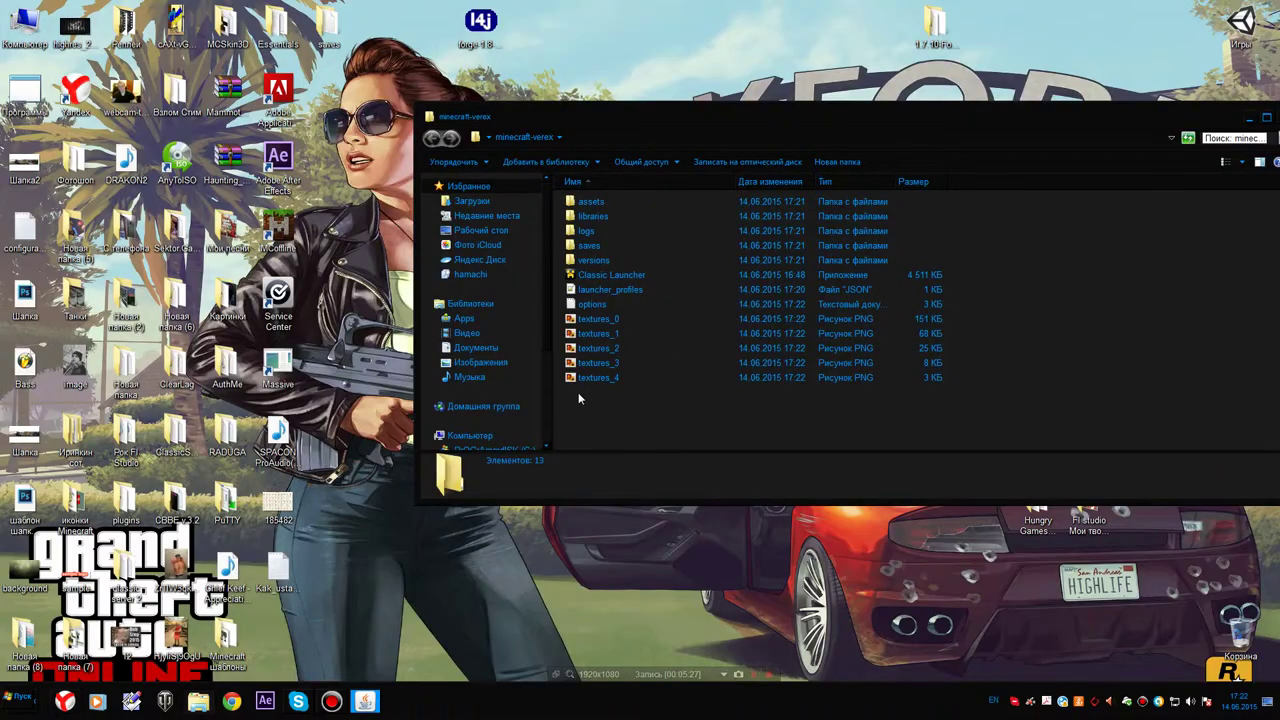
Bring up the Forge installer and arrange it below the minecraft-verex file list so both windows can be seen
click(364, 701)
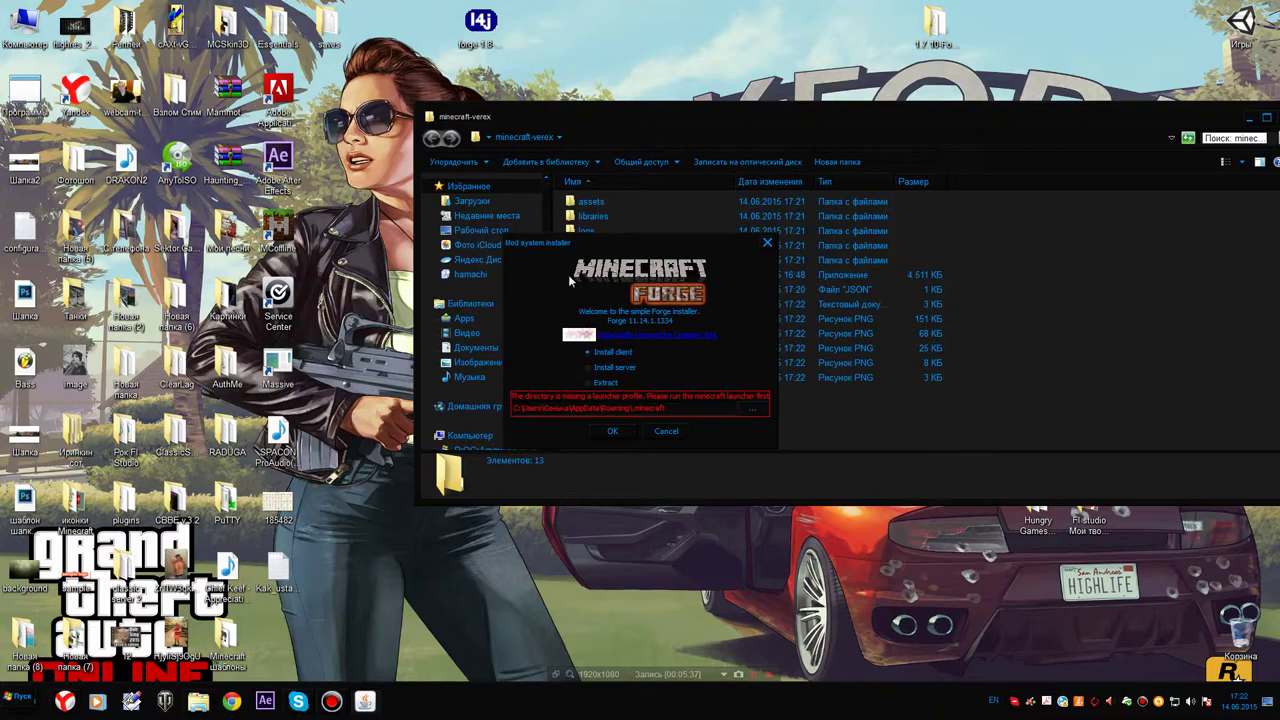
drag(578, 248, 691, 258)
drag(480, 123, 444, 56)
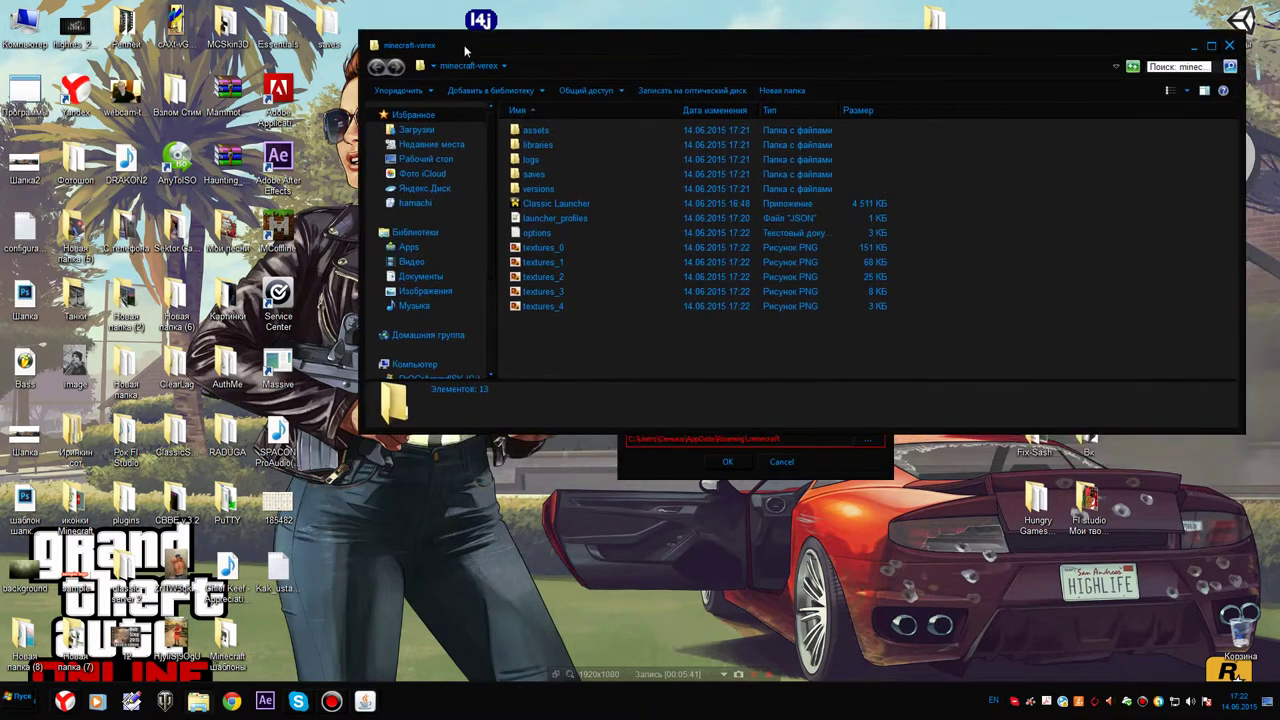
click(643, 470)
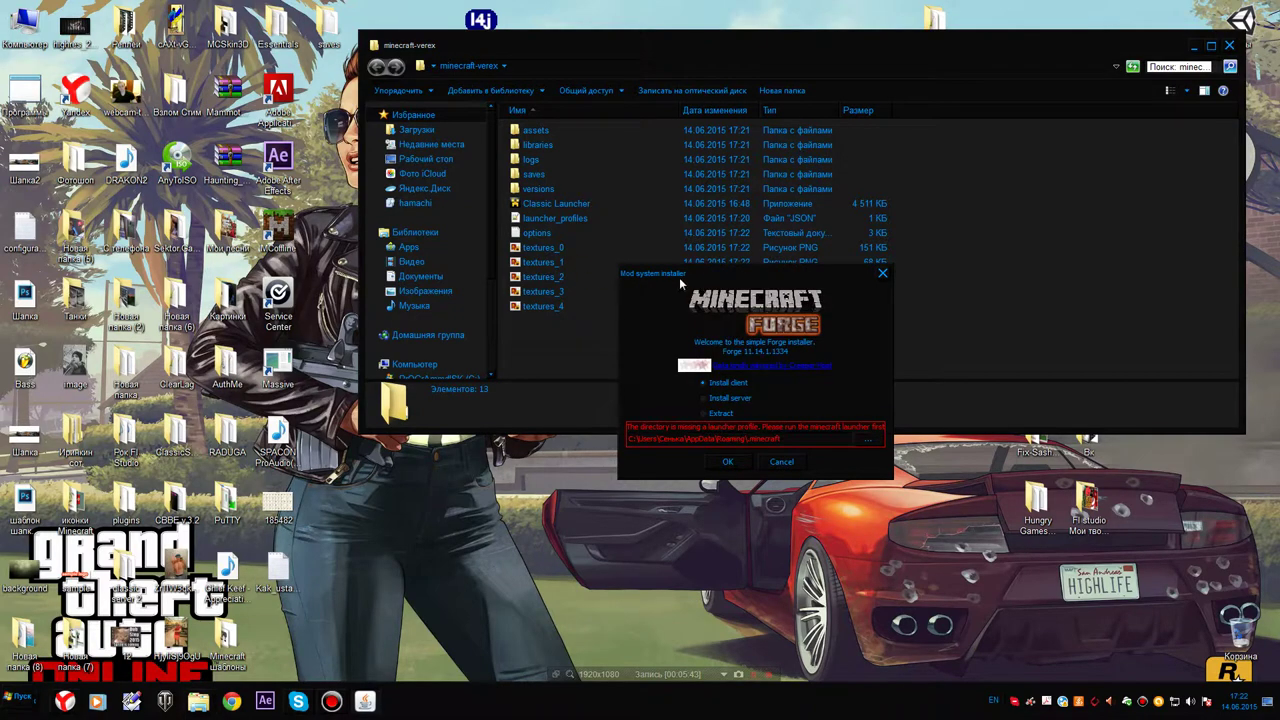
drag(679, 277, 559, 372)
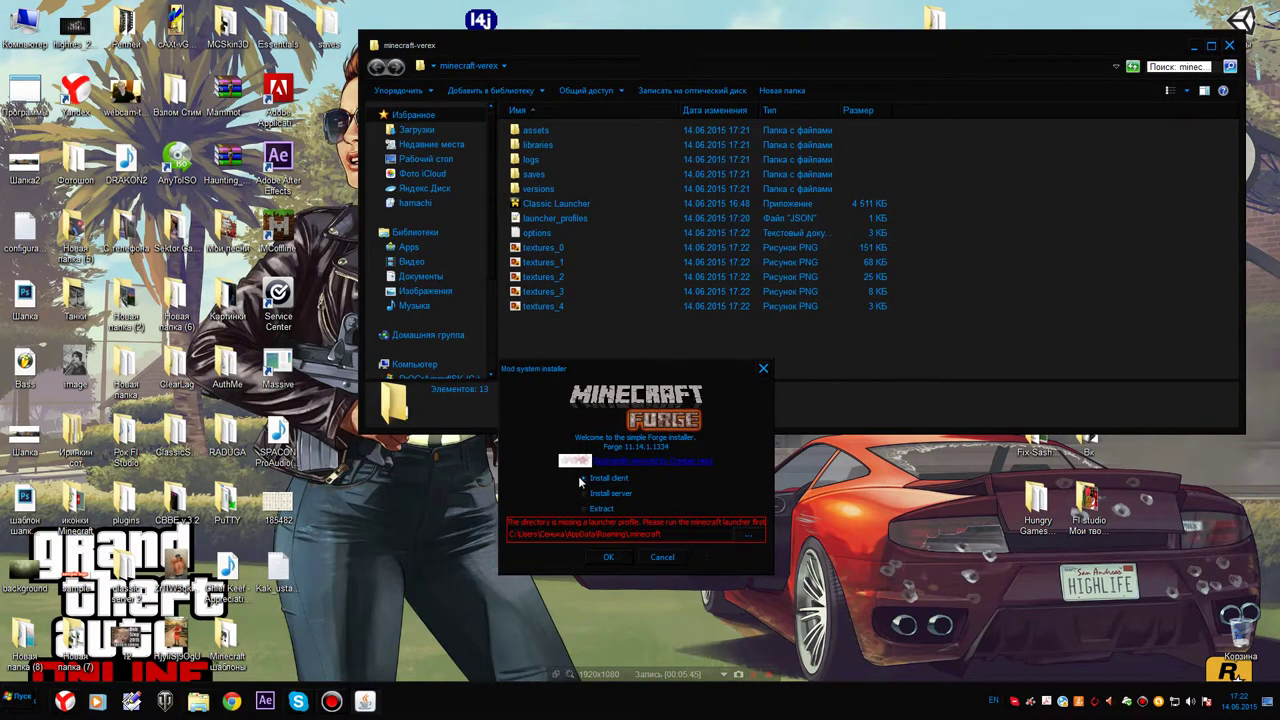
Choose the desktop's minecraft-verex folder as the Forge install directory and start the client installation
click(742, 538)
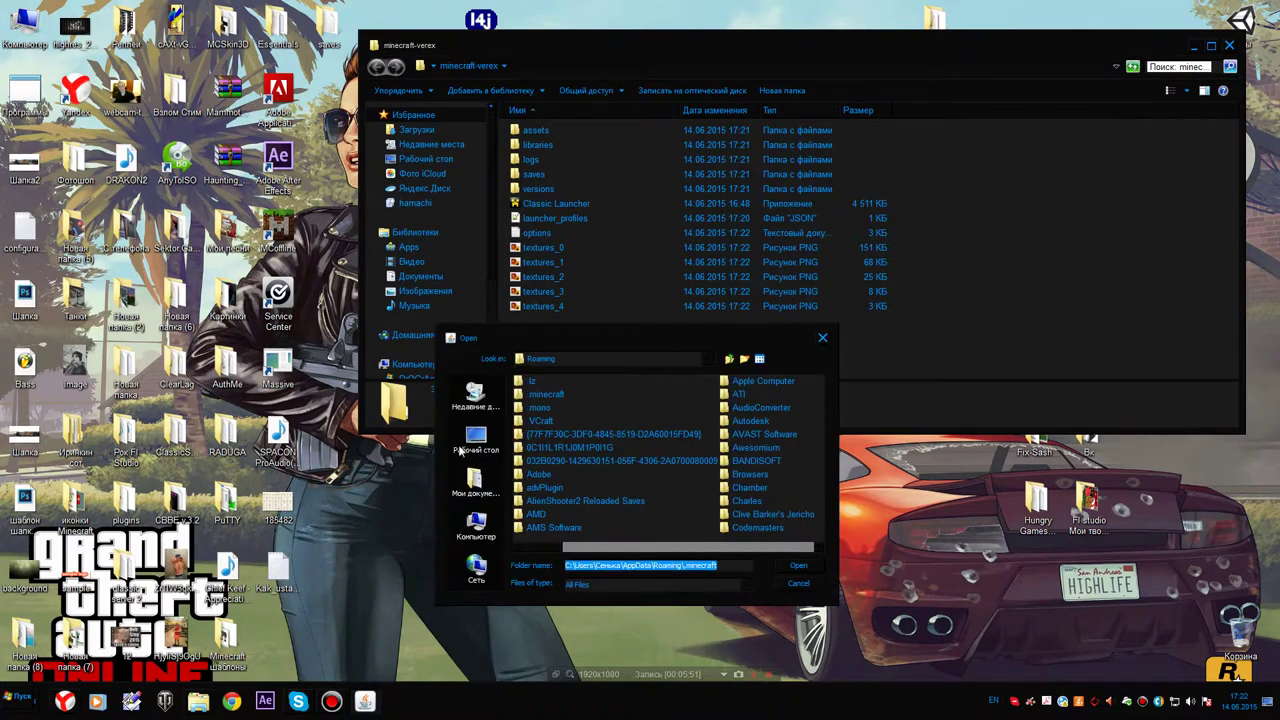
click(461, 451)
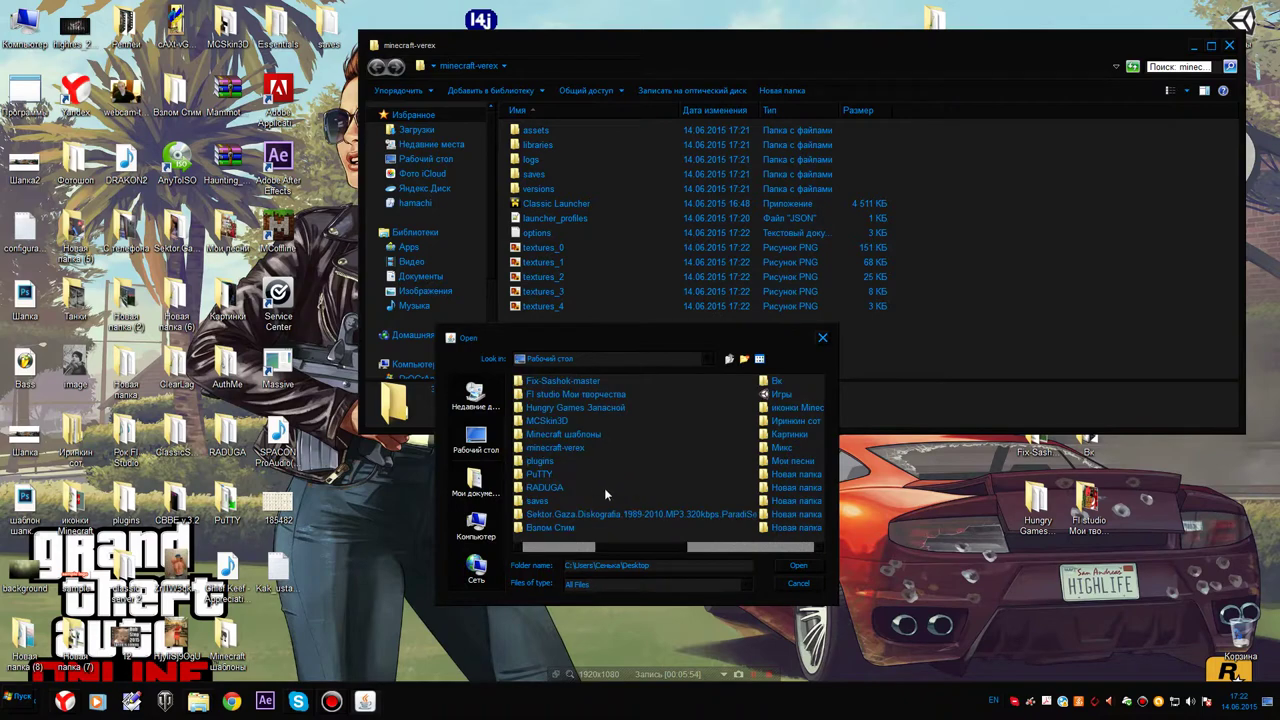
click(567, 448)
click(799, 565)
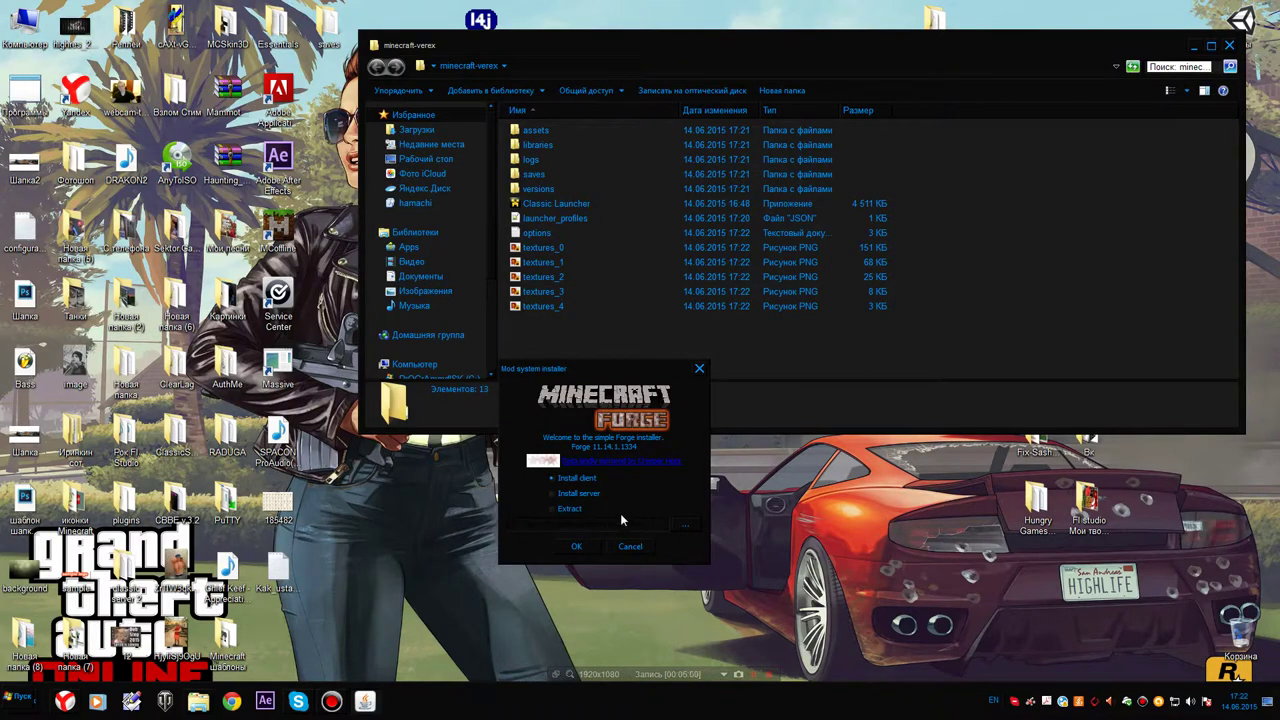
click(586, 548)
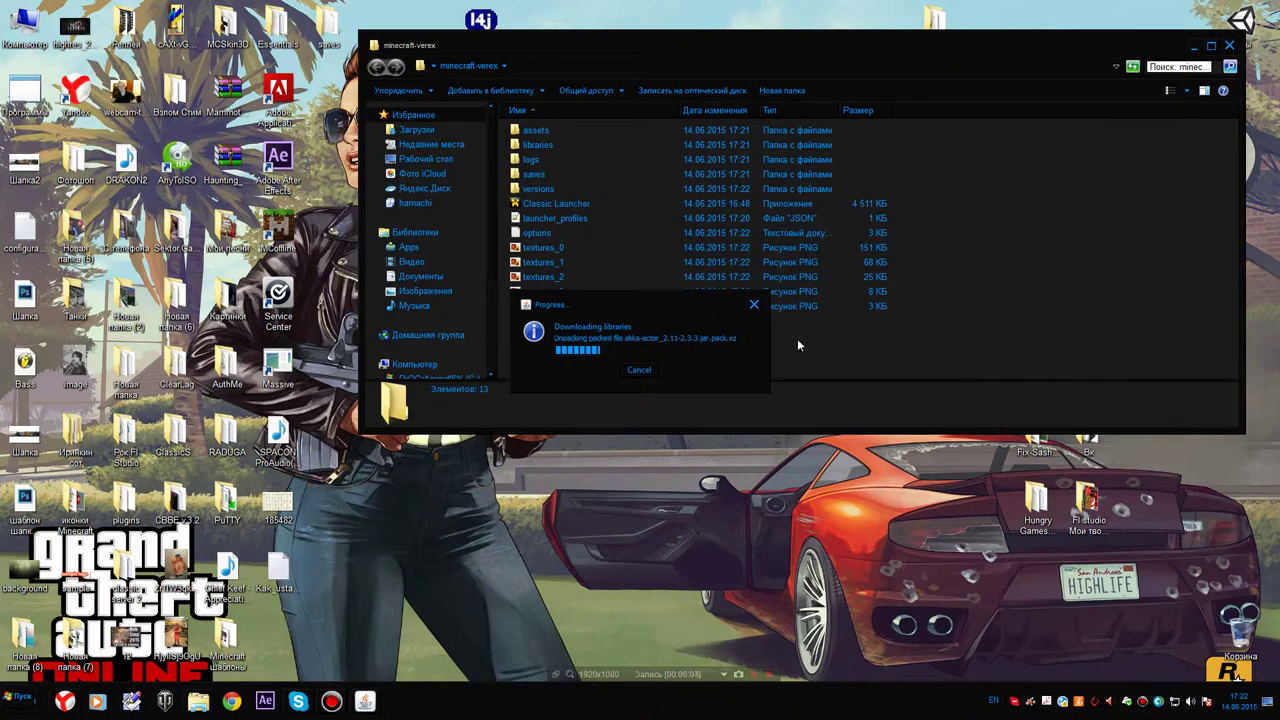
Open the versions folder inside minecraft-verex and move its window and the installer's progress dialog apart
double_click(538, 188)
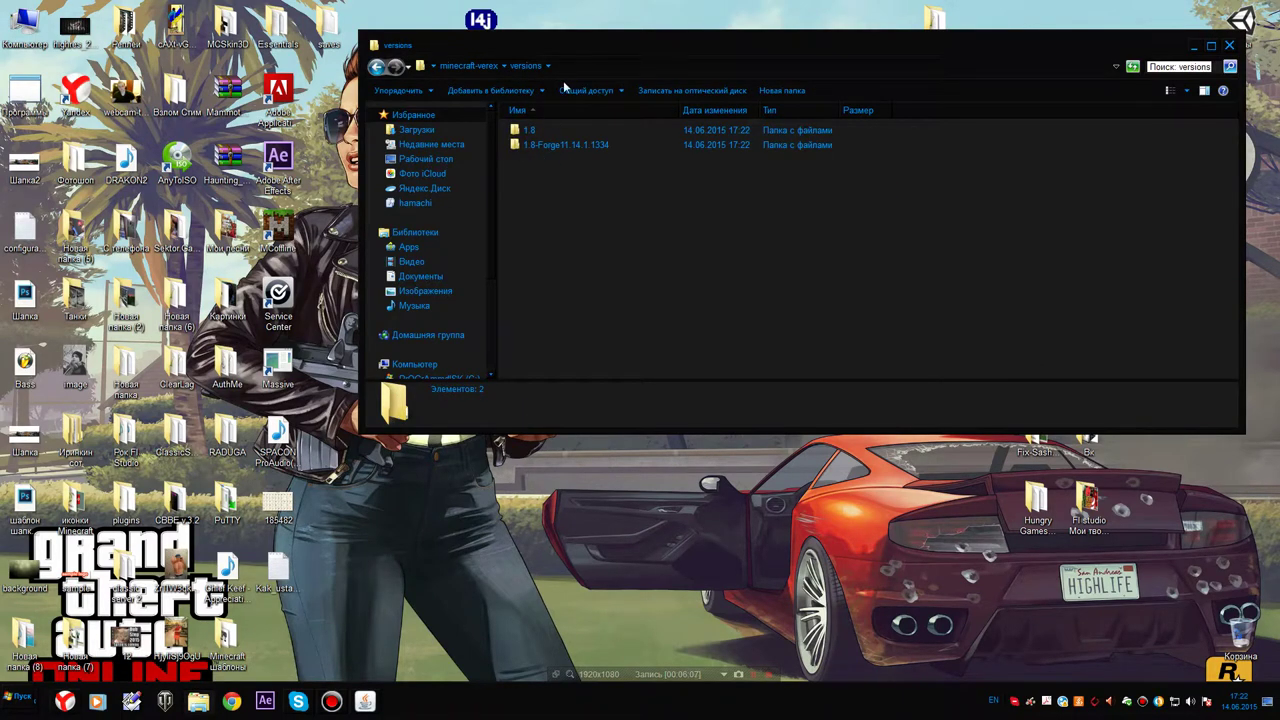
drag(544, 45, 786, 46)
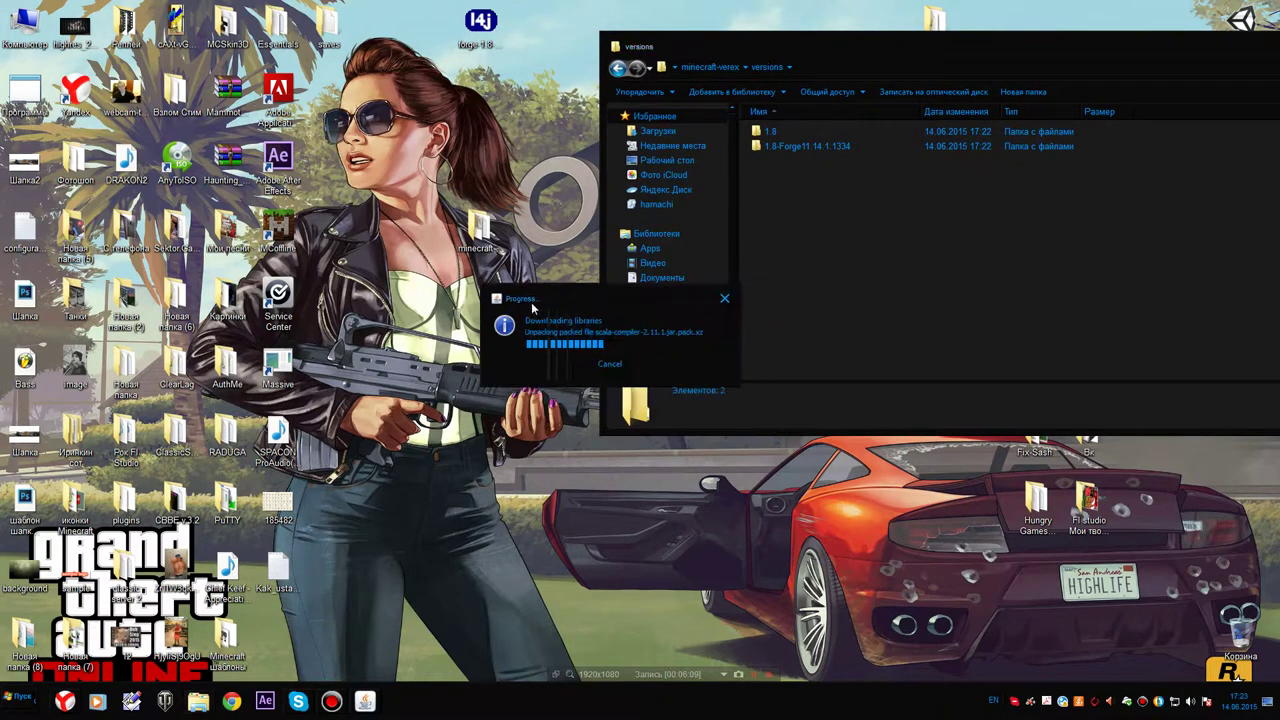
drag(533, 308, 400, 256)
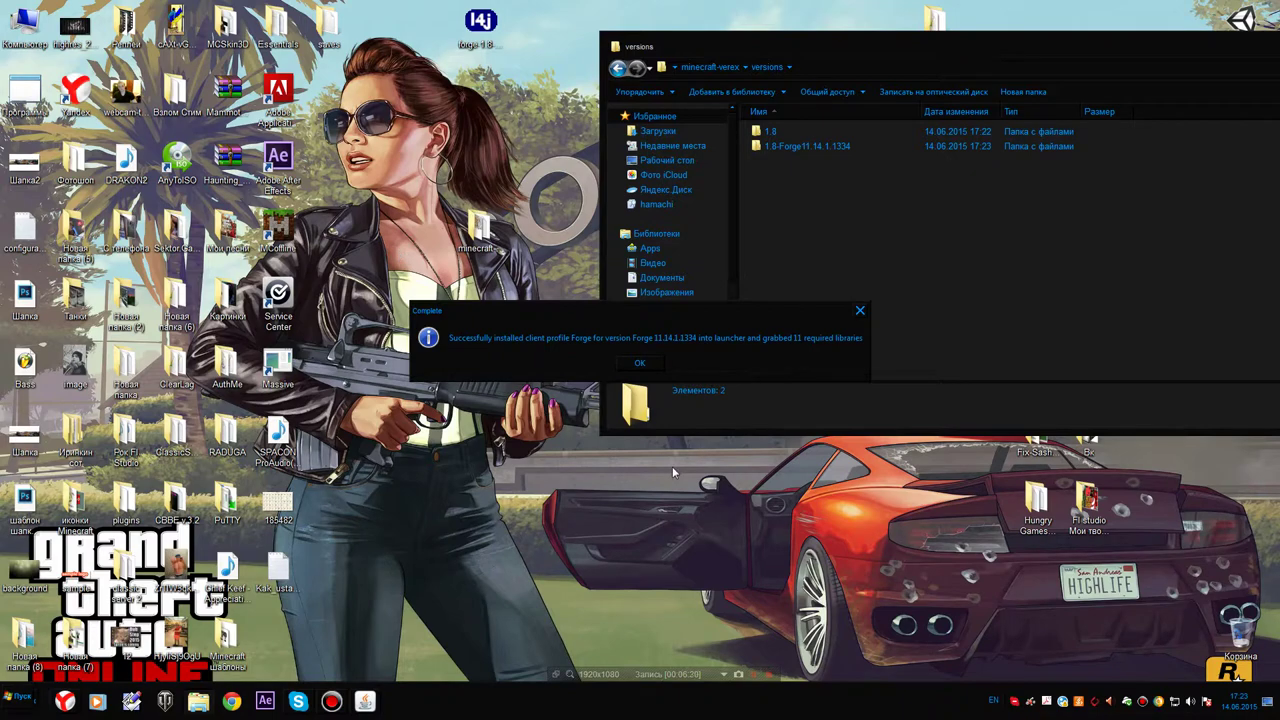
Close the Forge installer's completion dialog and refresh the versions folder
click(640, 363)
right_click(825, 229)
click(850, 295)
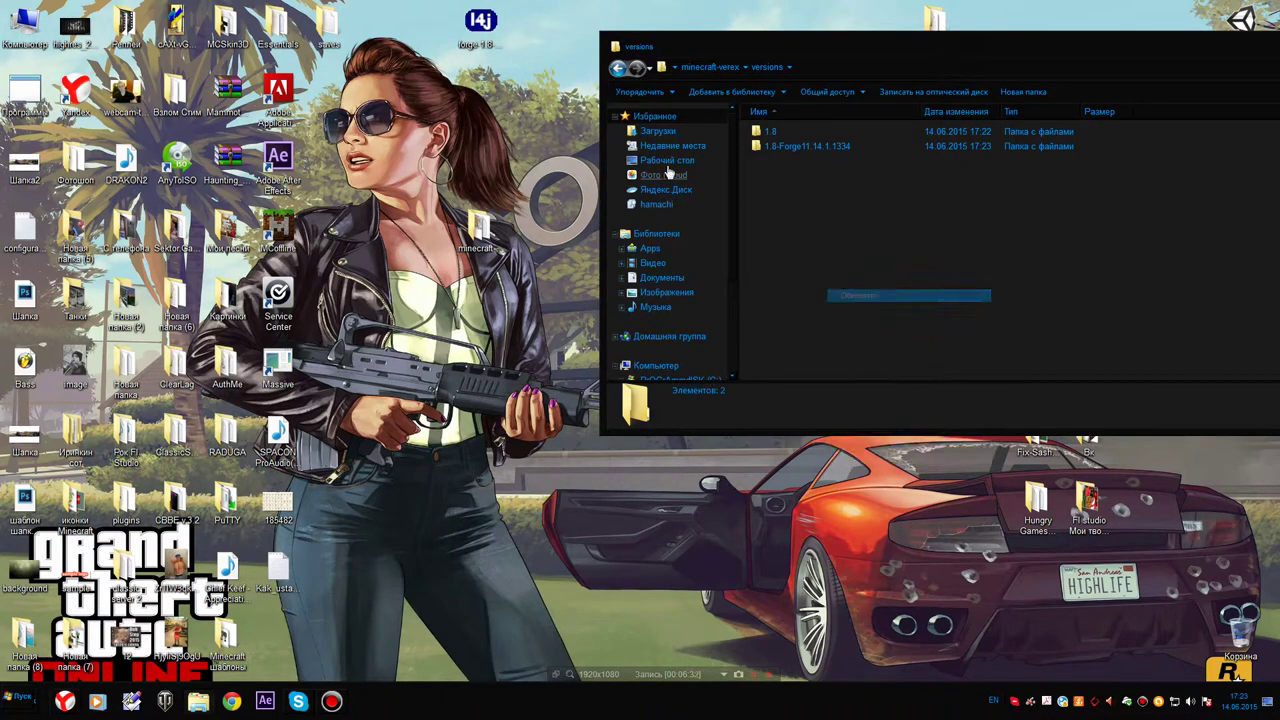
Return to the minecraft-verex folder and launch Classic Launcher
click(618, 67)
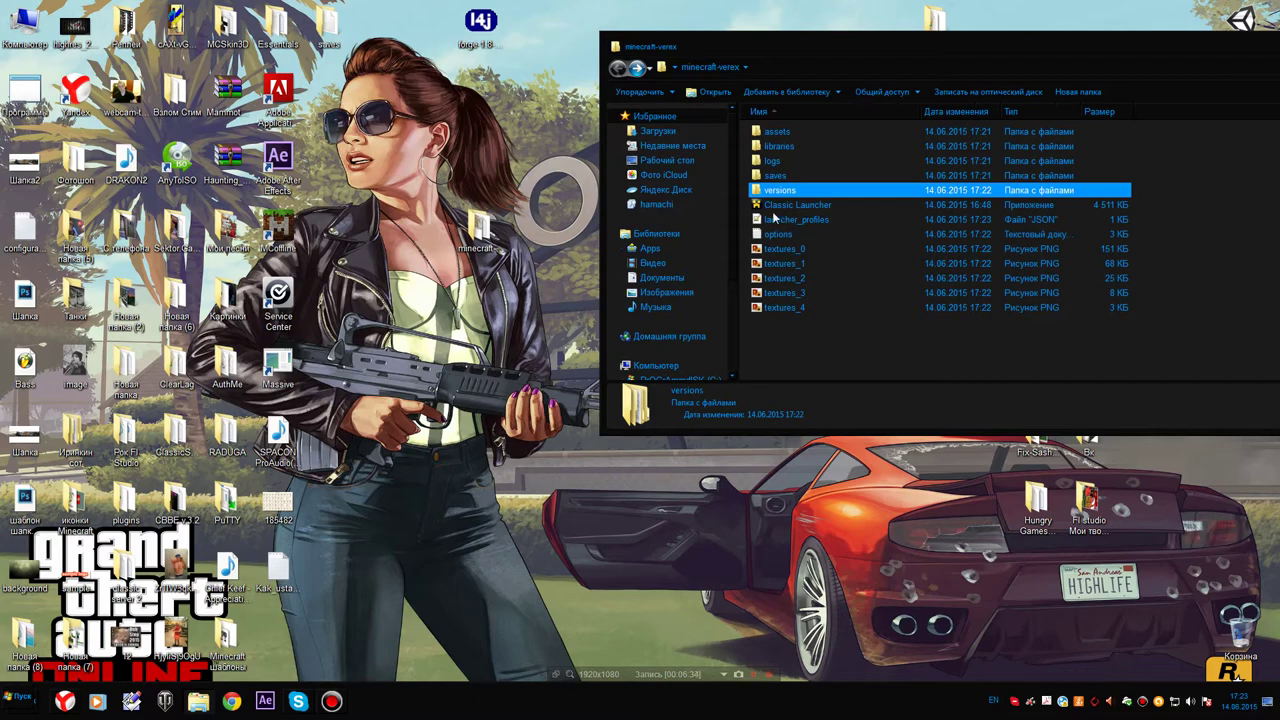
double_click(778, 206)
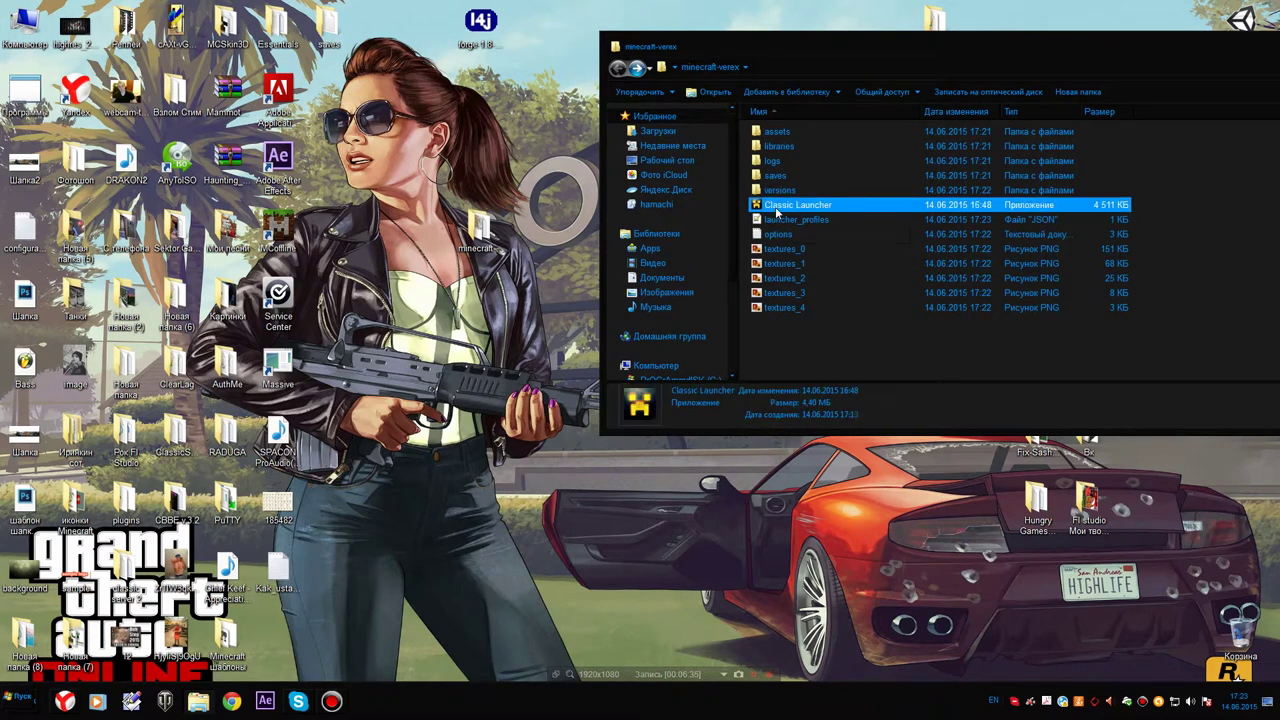
click(768, 362)
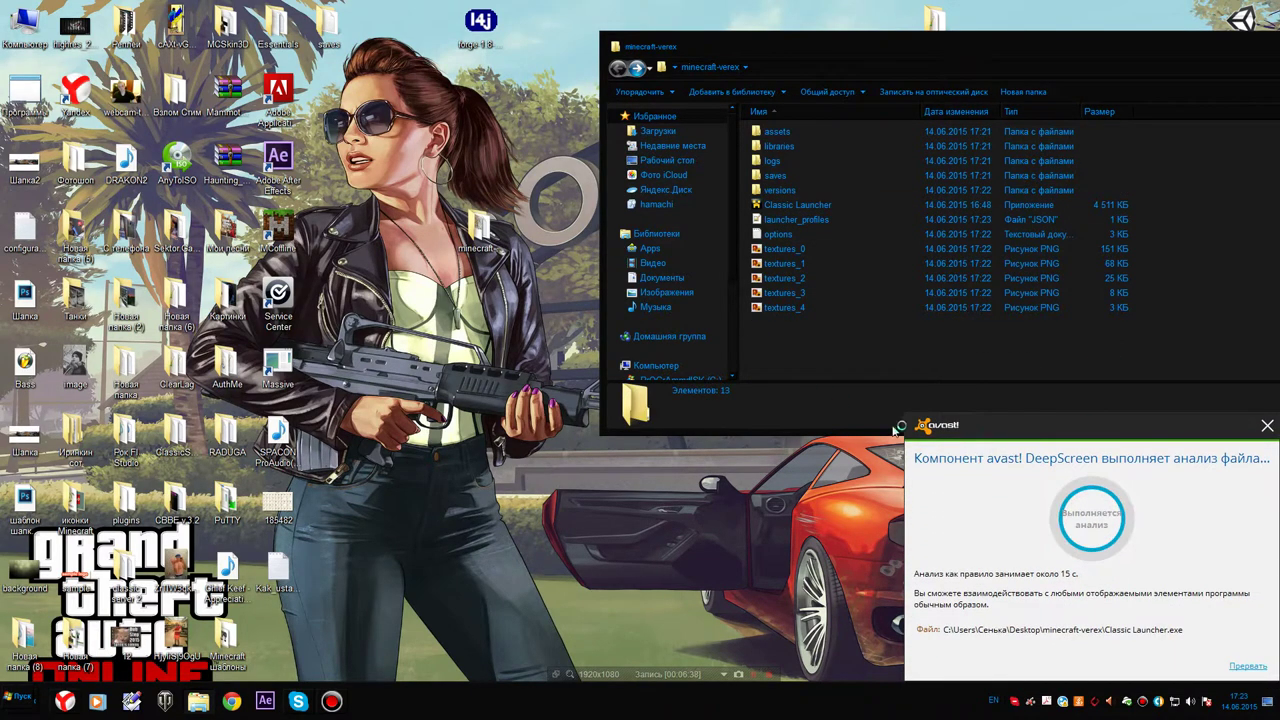
right_click(797, 336)
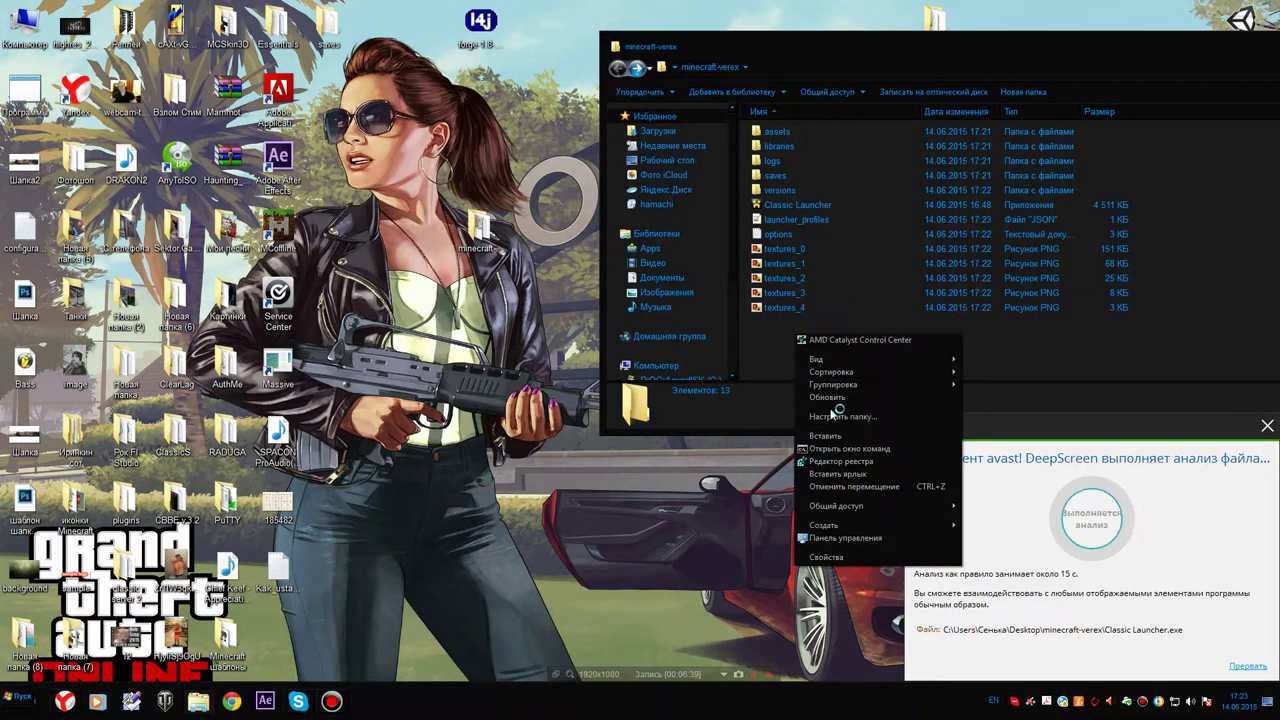
click(830, 404)
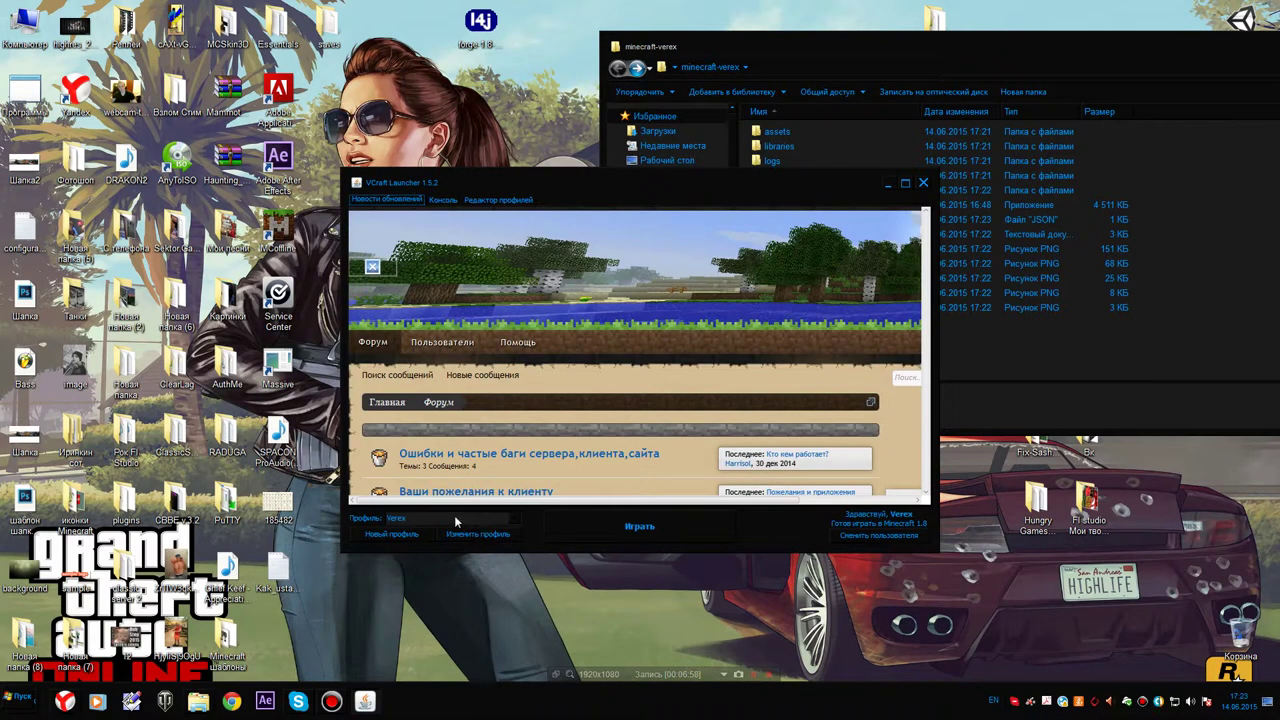
Set the launcher profile's version to release 1.8-Forge11.14.1.1334, save the profile and start the game
click(457, 536)
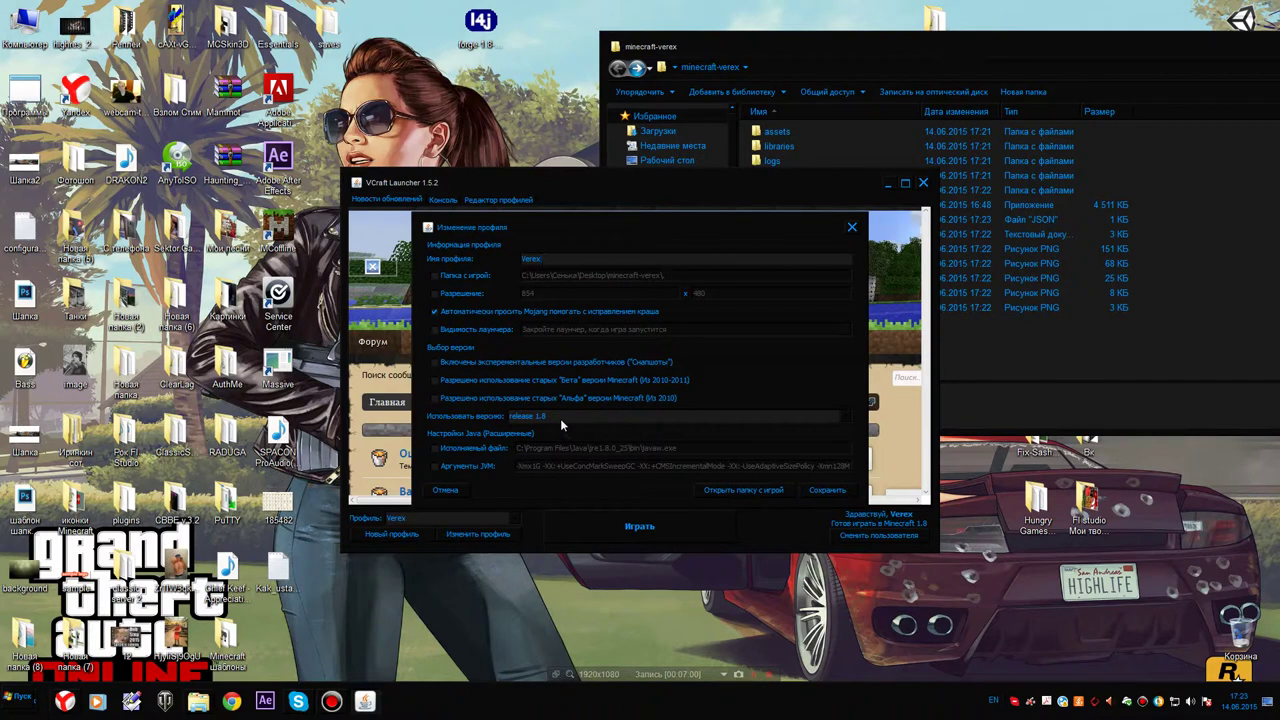
click(547, 417)
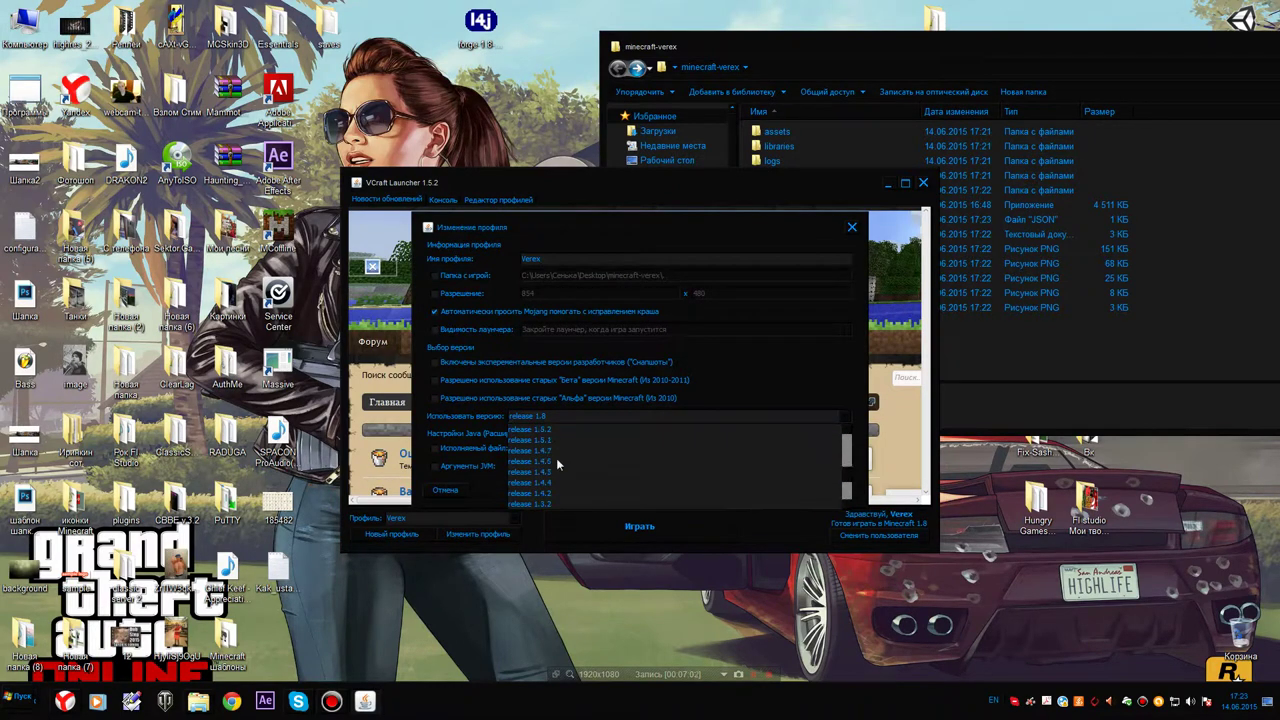
scroll(556, 458, down, 2)
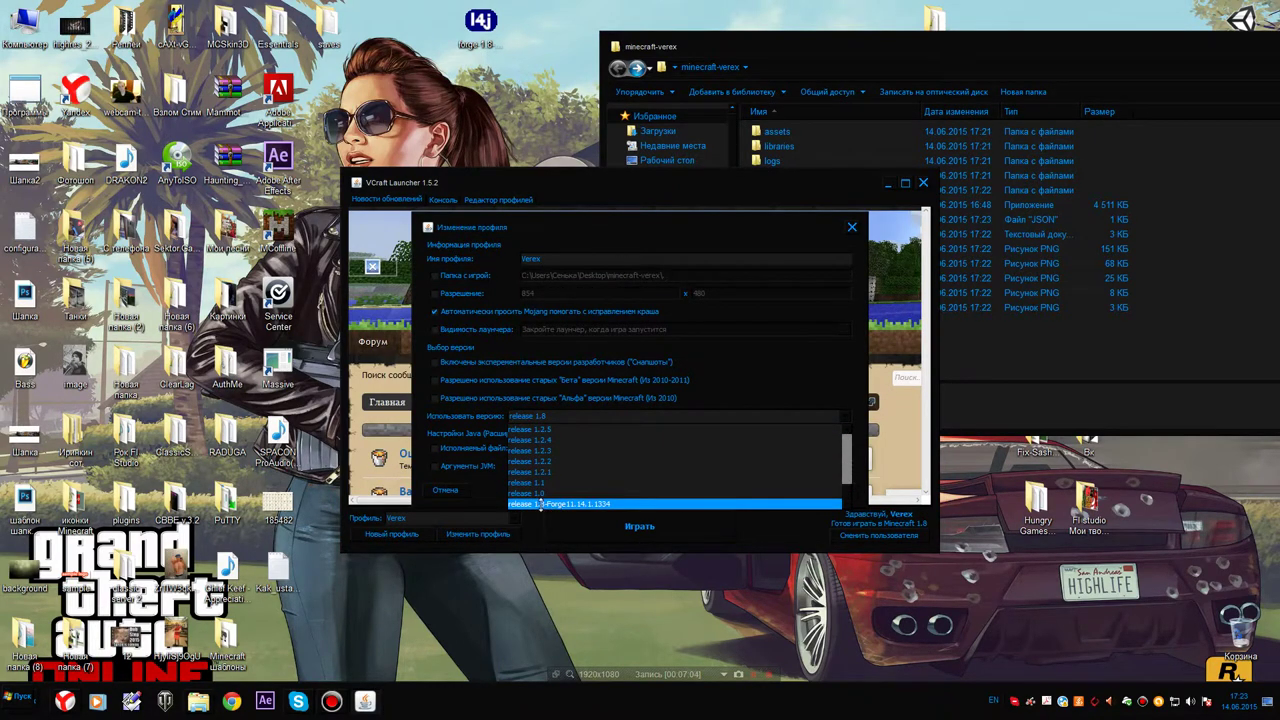
click(540, 505)
click(828, 493)
click(623, 537)
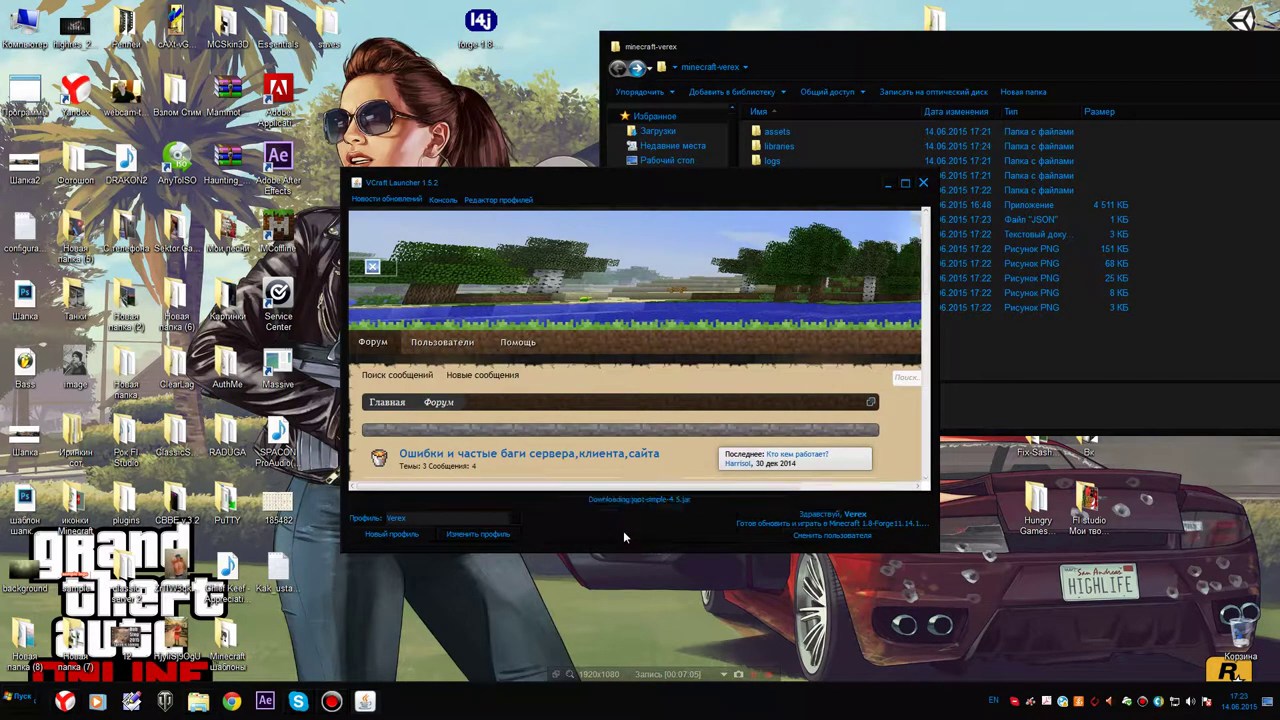
Bring the minecraft-verex folder window forward, inspect its mods folder and return to minecraft-verex
click(1118, 354)
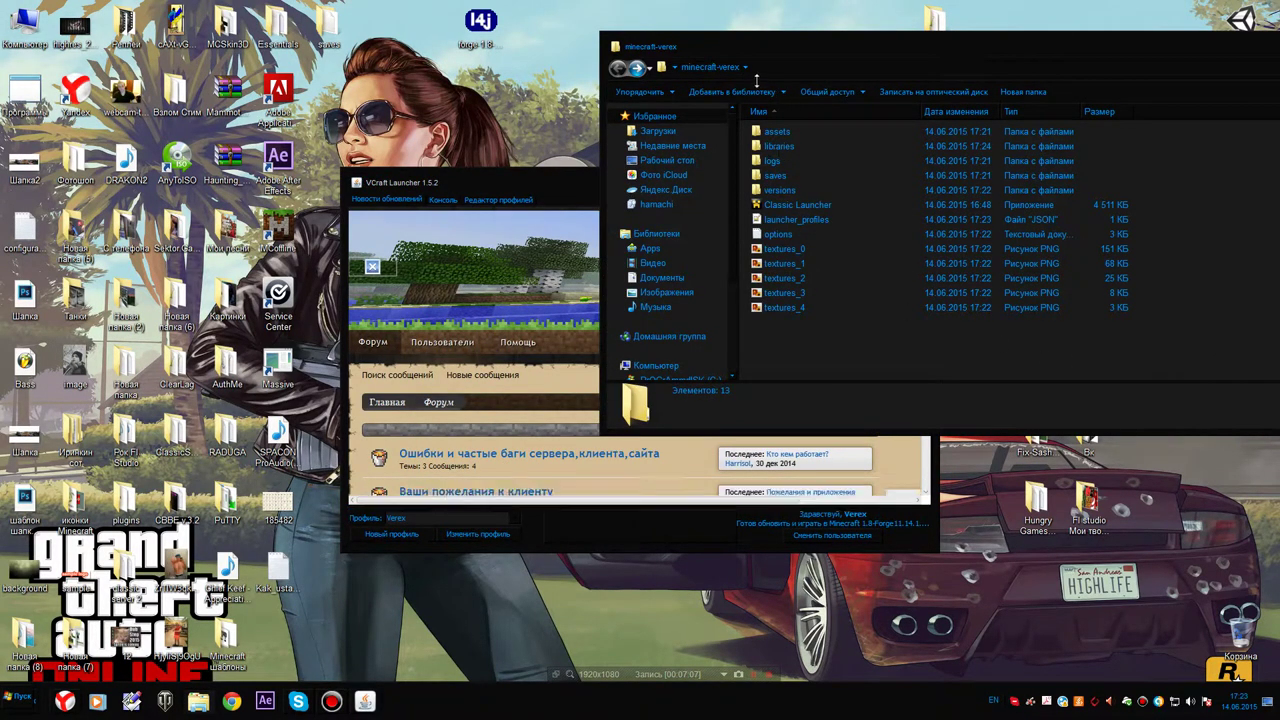
drag(727, 57, 617, 84)
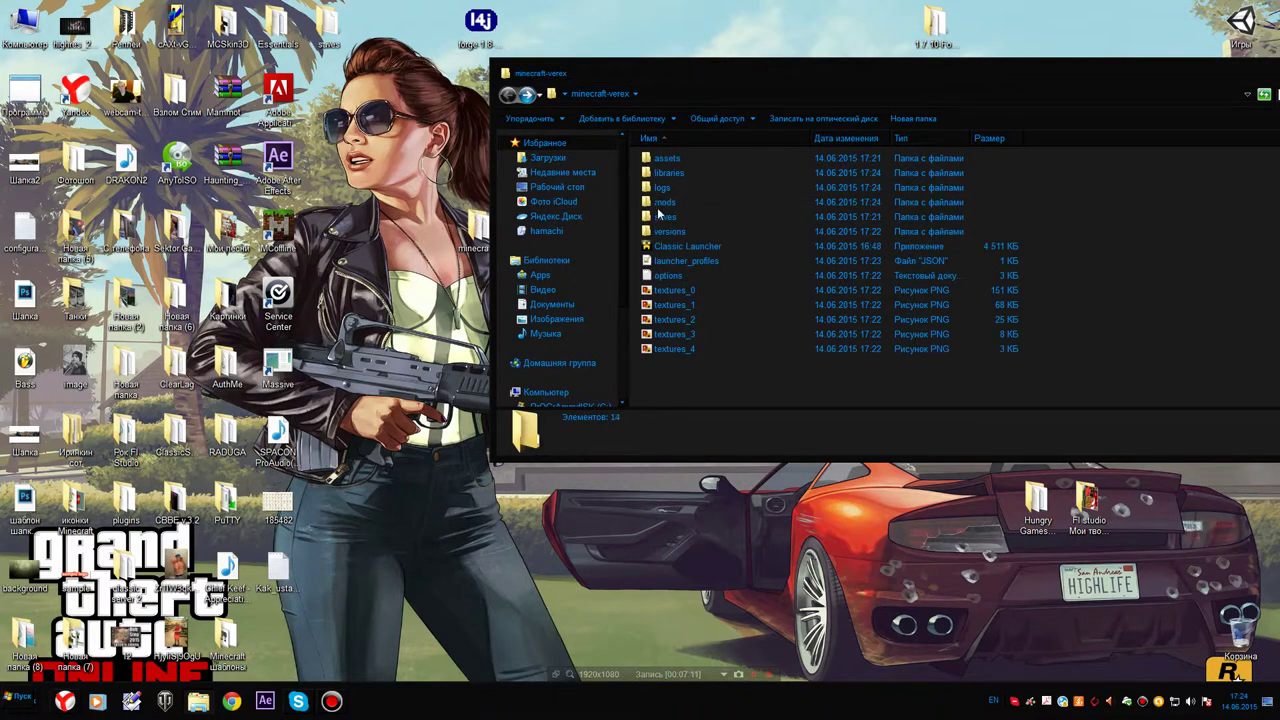
double_click(664, 203)
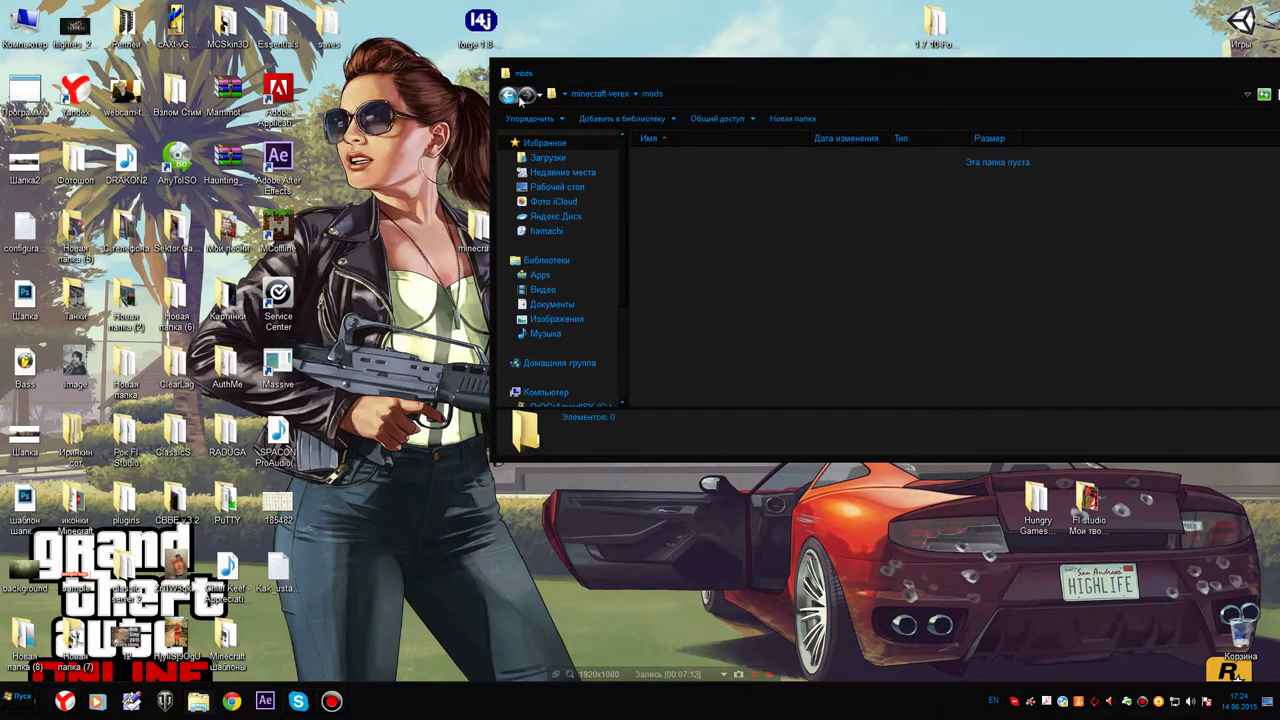
key(BackSpace)
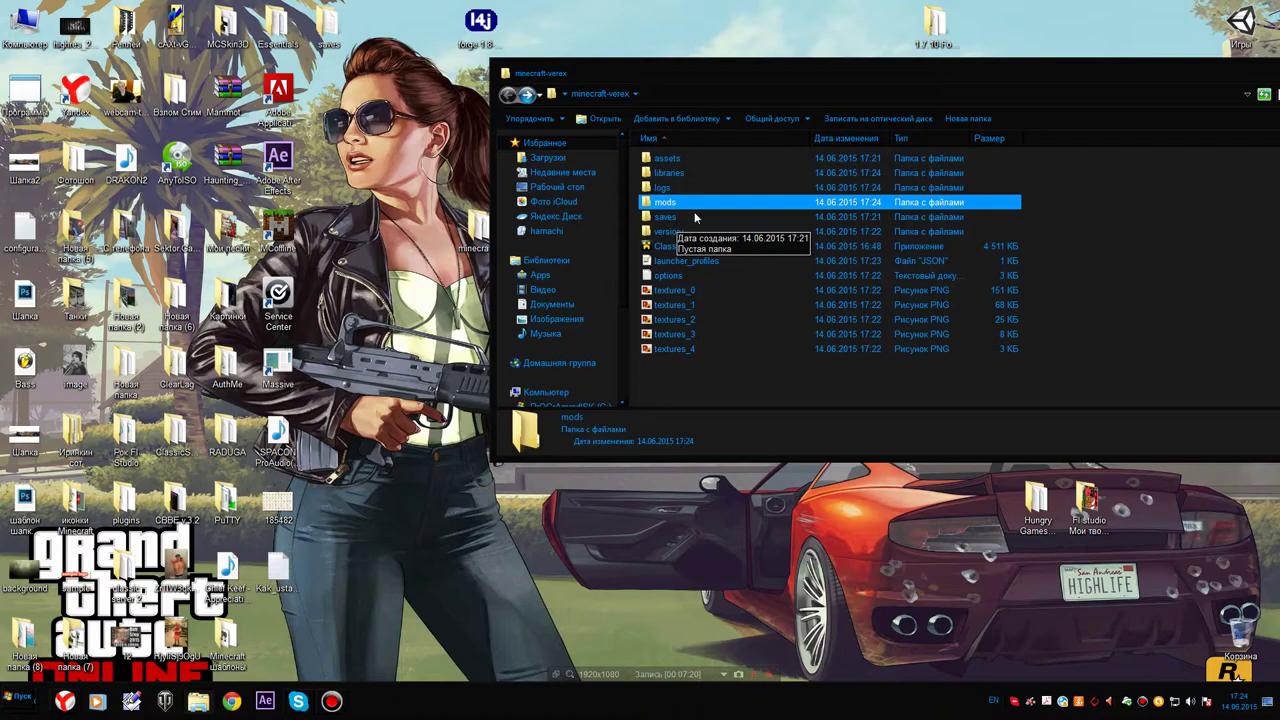
Switch to Yandex Browser and search Yandex for "industrial craft 2 1.8" in a new tab
click(62, 703)
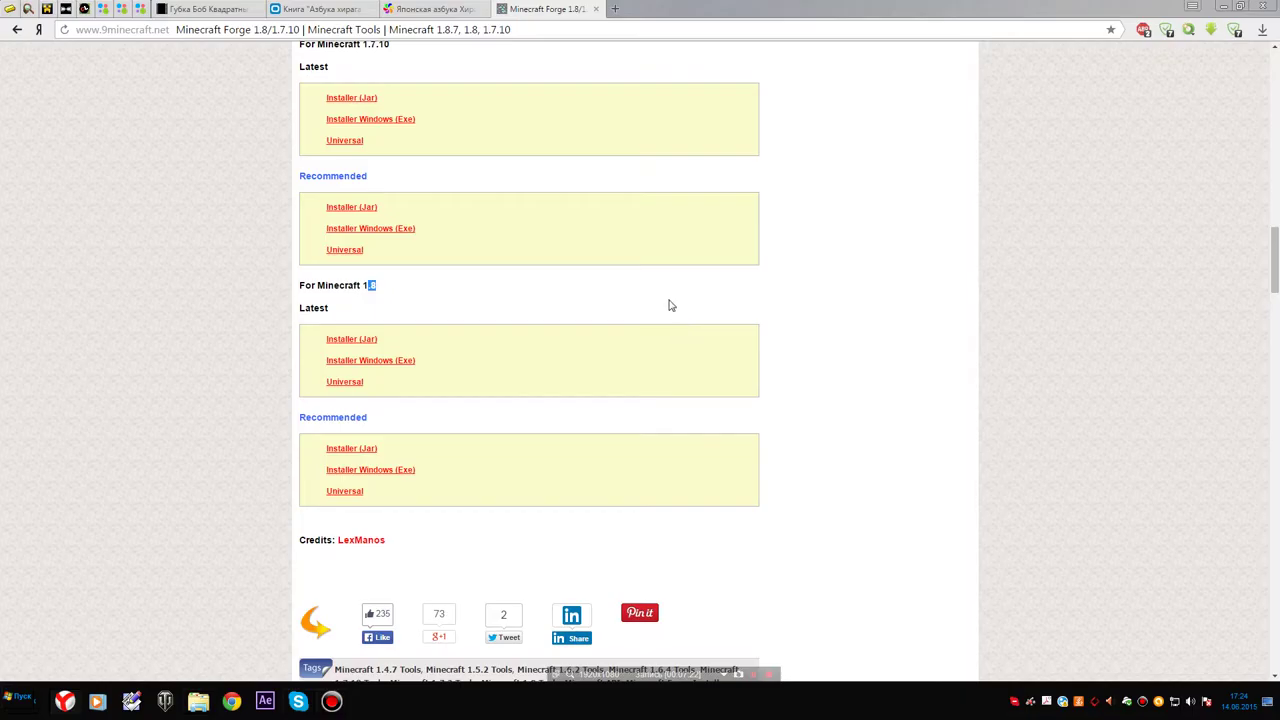
click(615, 9)
click(276, 117)
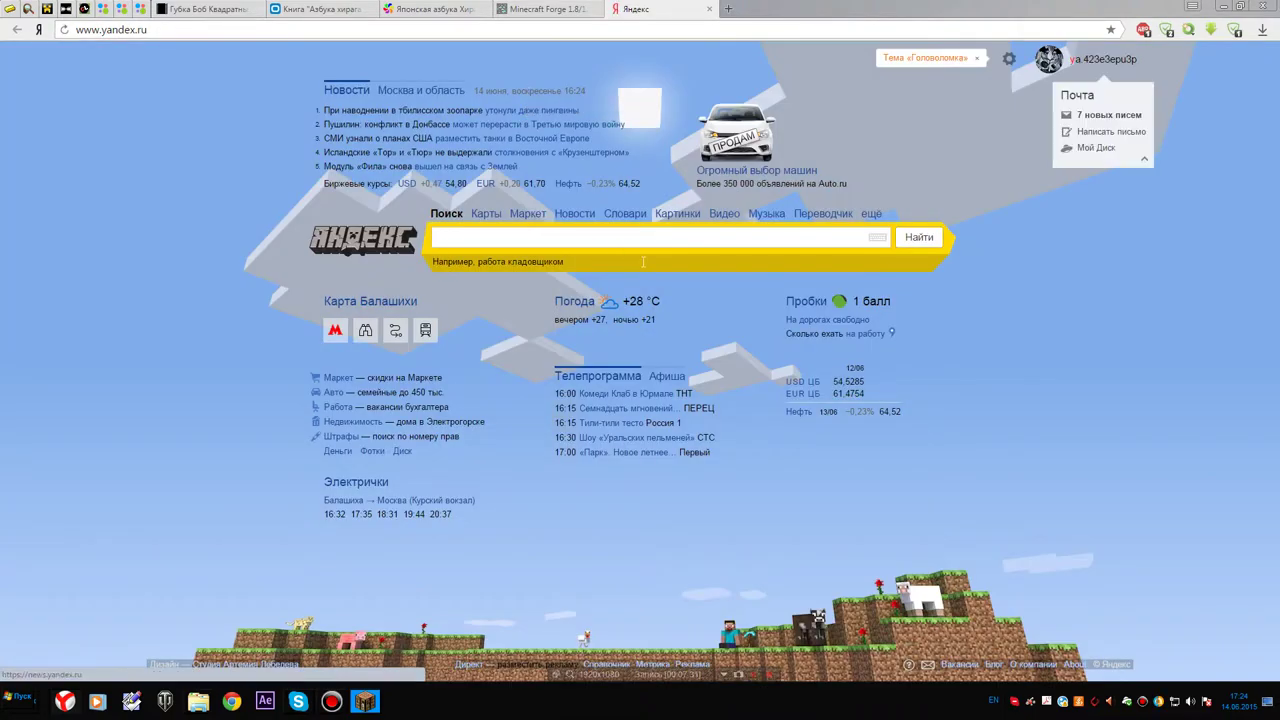
text(мод)
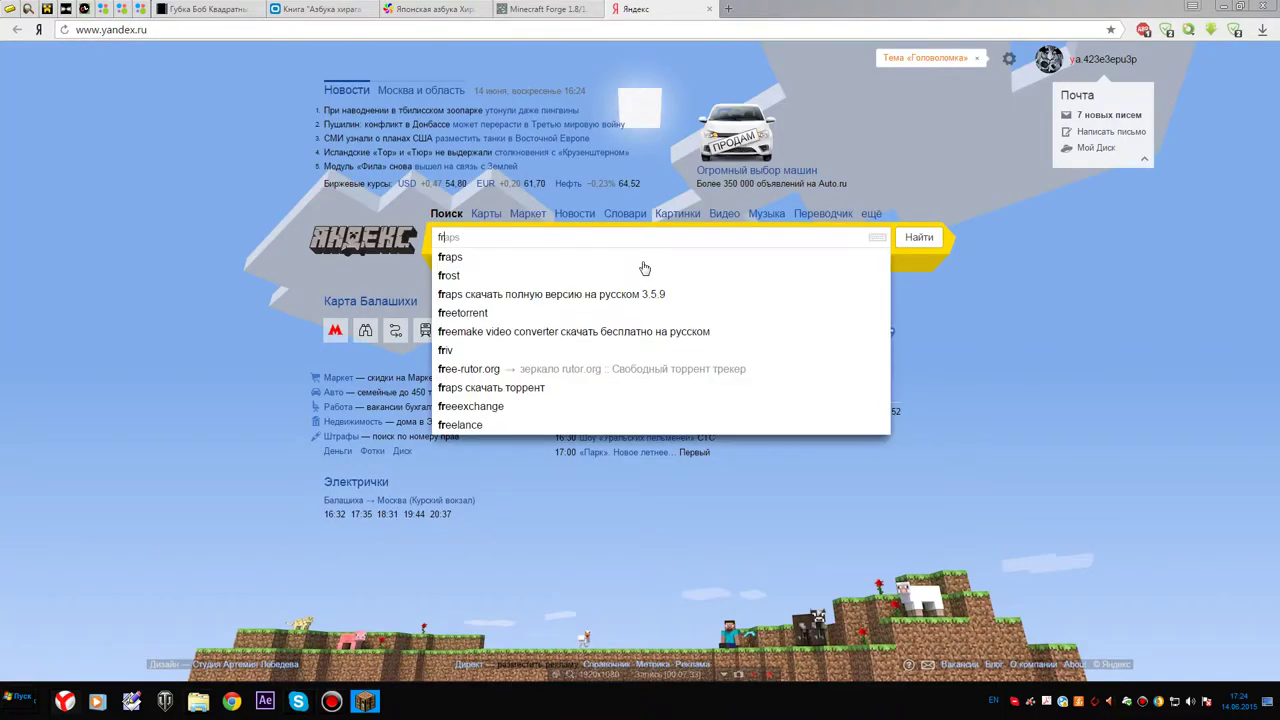
key(BackSpace)
key(BackSpace)
key(BackSpace)
text(in)
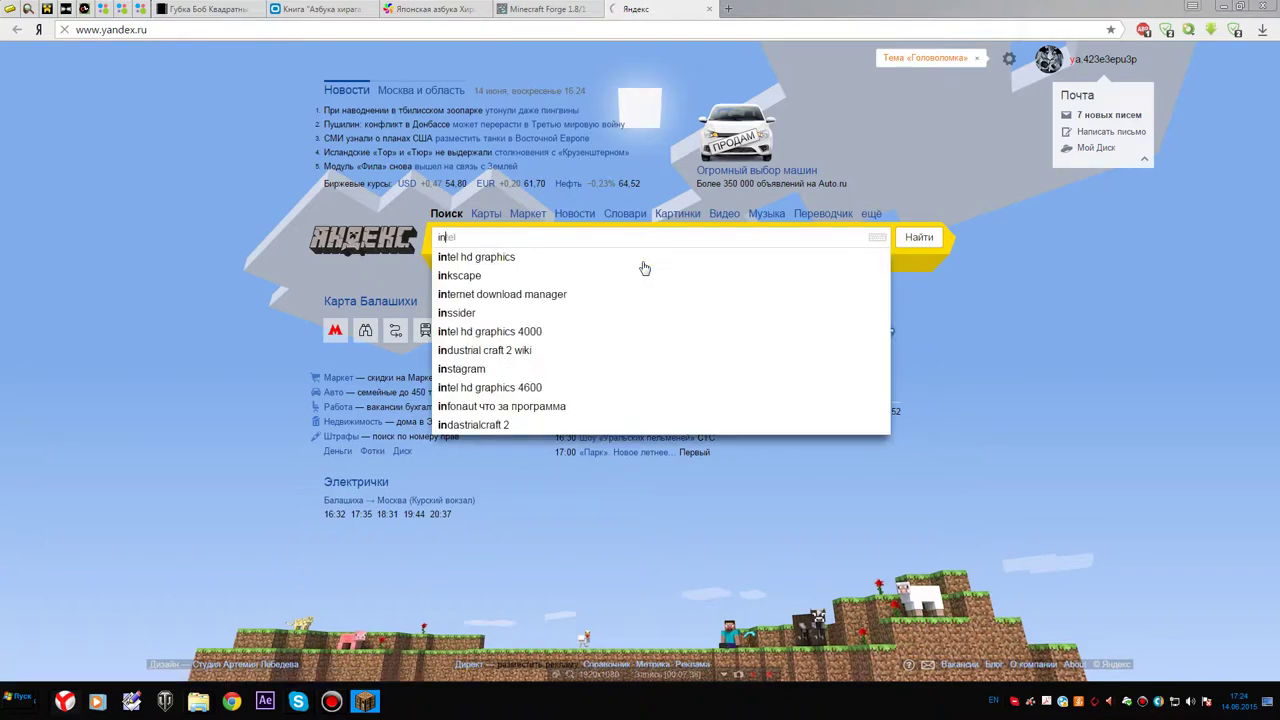
text(dustrial craft 2)
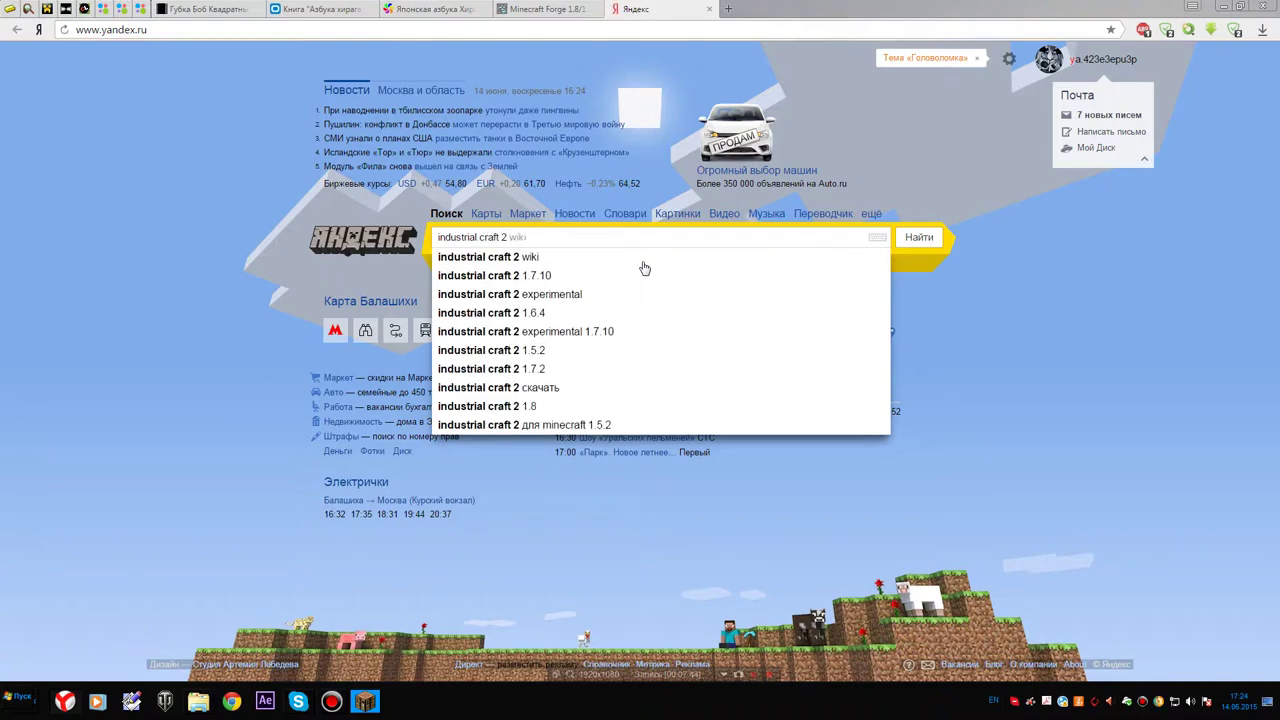
click(560, 406)
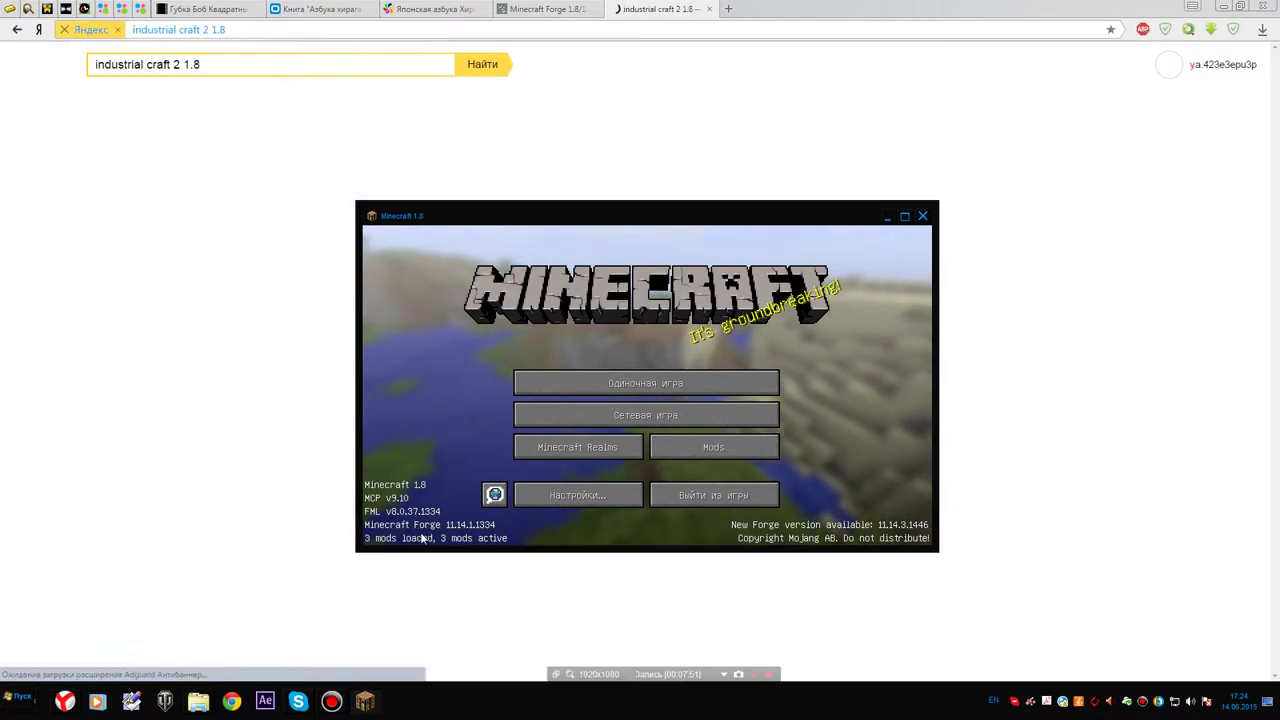
Check the list of loaded mods in Minecraft, return to the main menu and quit the game
click(705, 450)
click(655, 498)
click(697, 499)
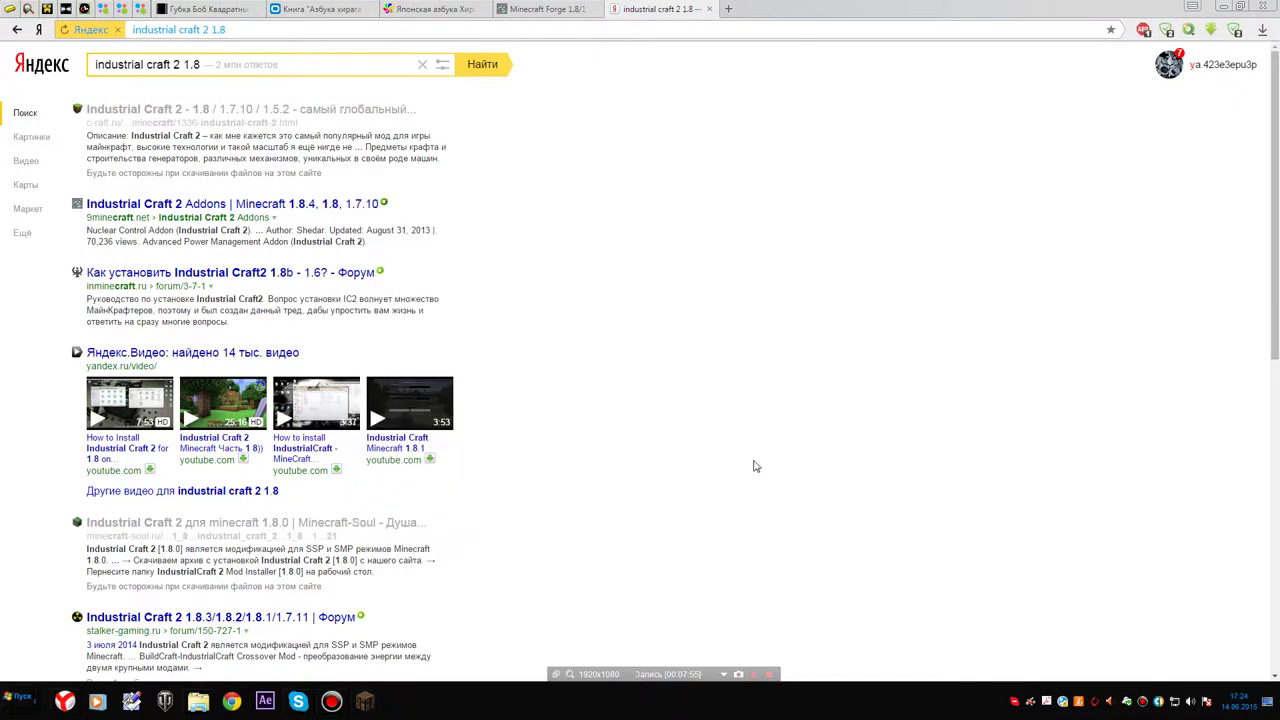